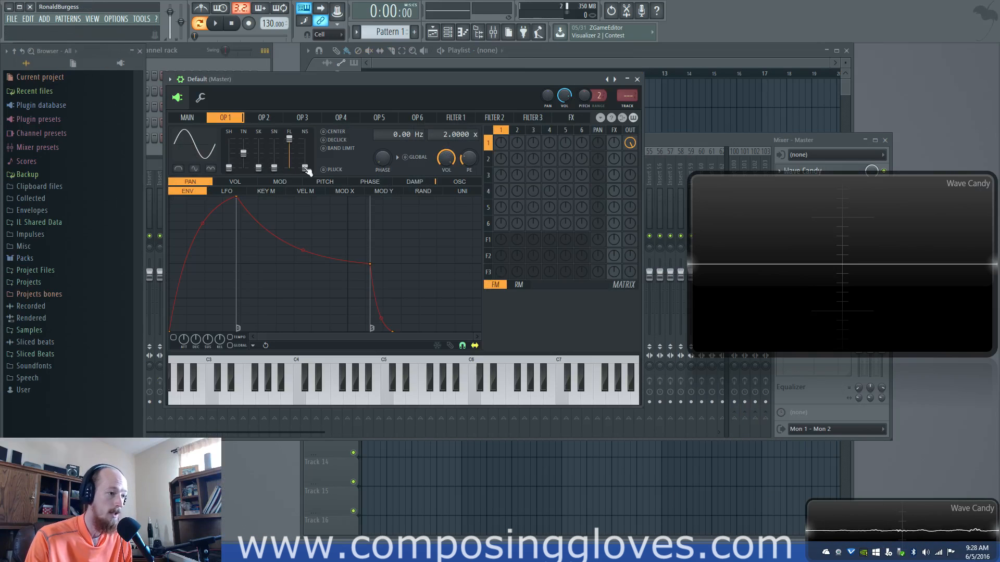
# Look through the synth's operator pages from operator 1 to operator 6 and return to operator 1
pyautogui.click(534, 130)
pyautogui.click(501, 130)
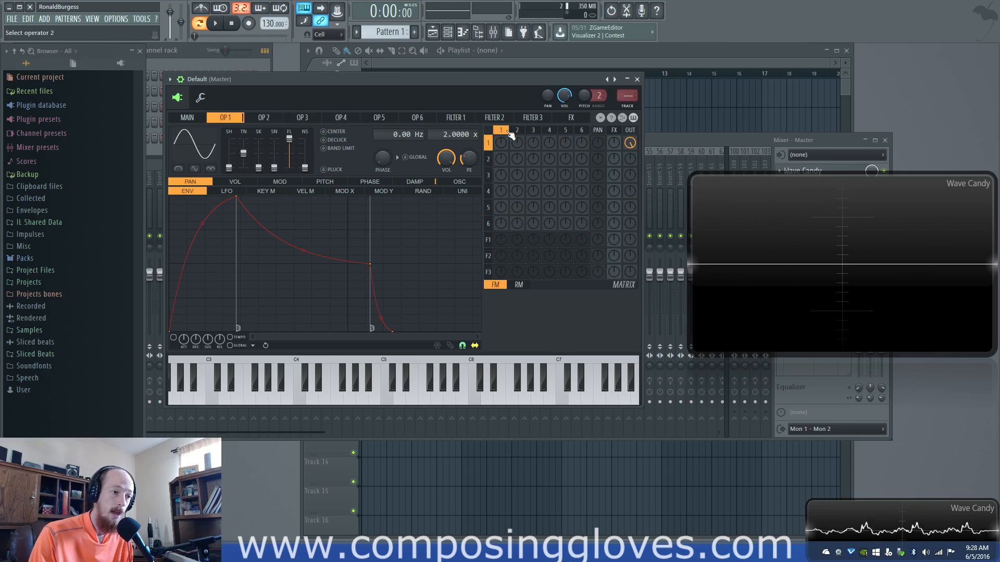
pyautogui.click(341, 118)
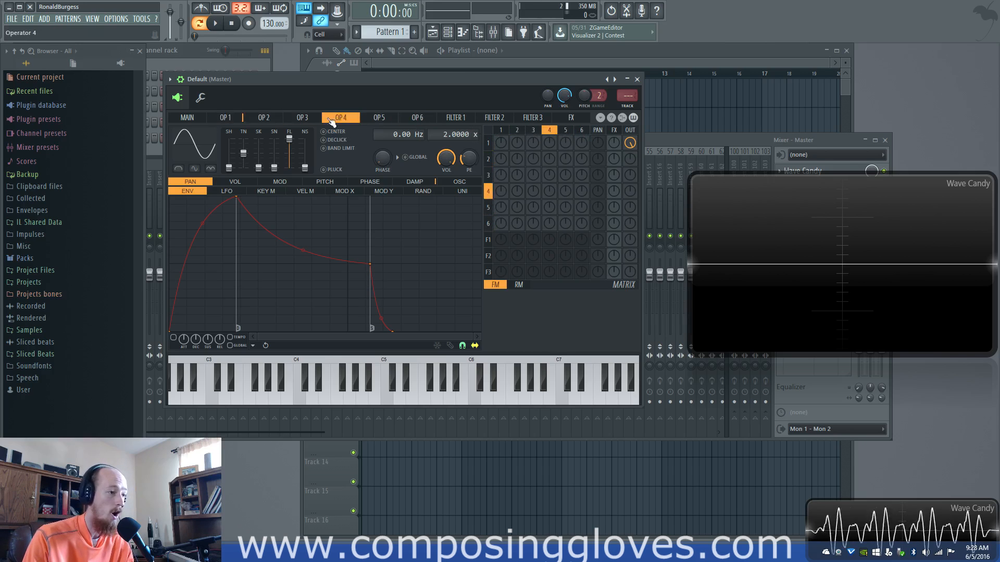
pyautogui.click(227, 119)
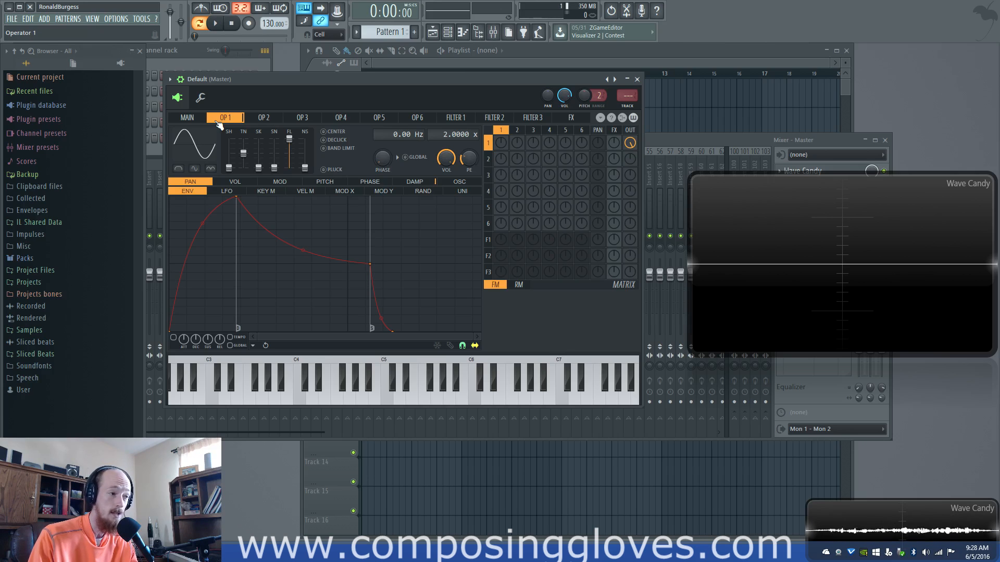
pyautogui.moveTo(215, 123)
pyautogui.mouseDown()
pyautogui.moveTo(424, 123)
pyautogui.moveTo(218, 131)
pyautogui.mouseUp()
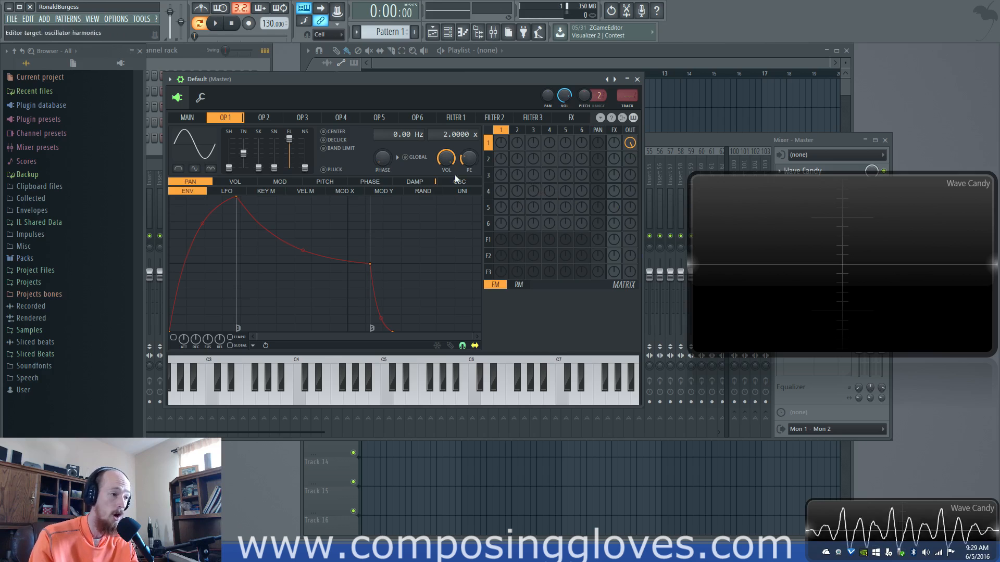
pyautogui.moveTo(239, 118)
pyautogui.mouseDown()
pyautogui.moveTo(415, 133)
pyautogui.moveTo(232, 133)
pyautogui.mouseUp()
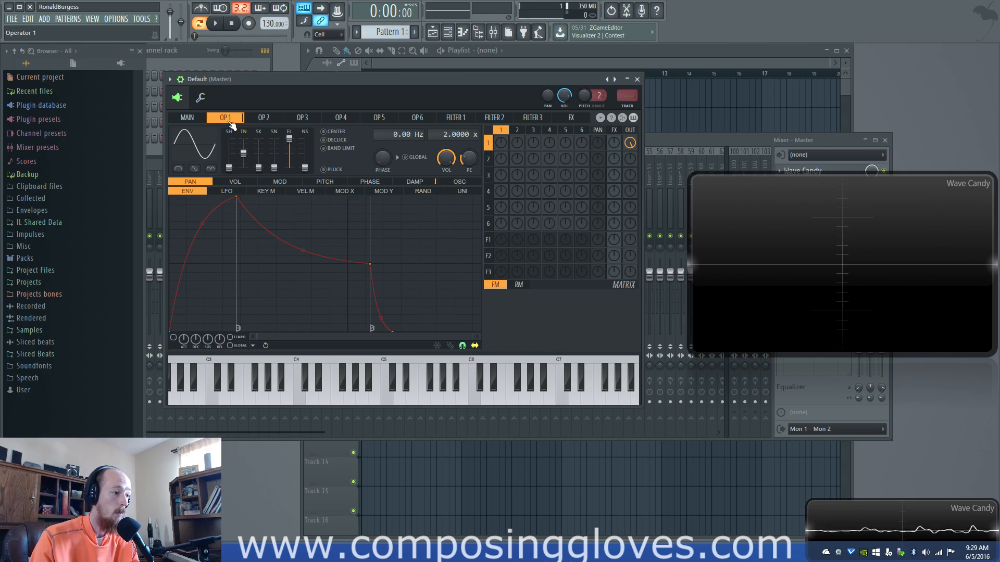
pyautogui.scroll(-5, 232, 124)
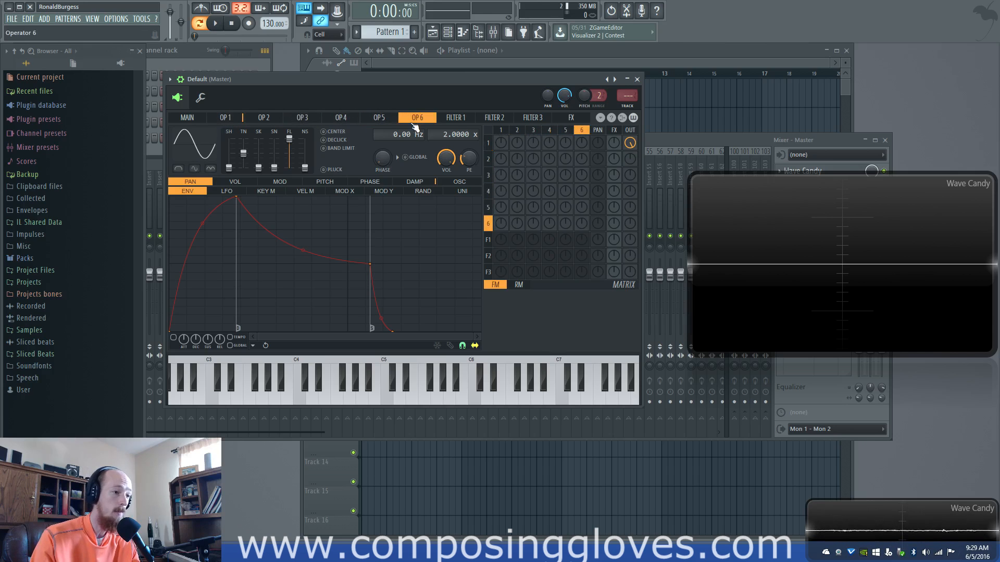
pyautogui.scroll(5, 239, 121)
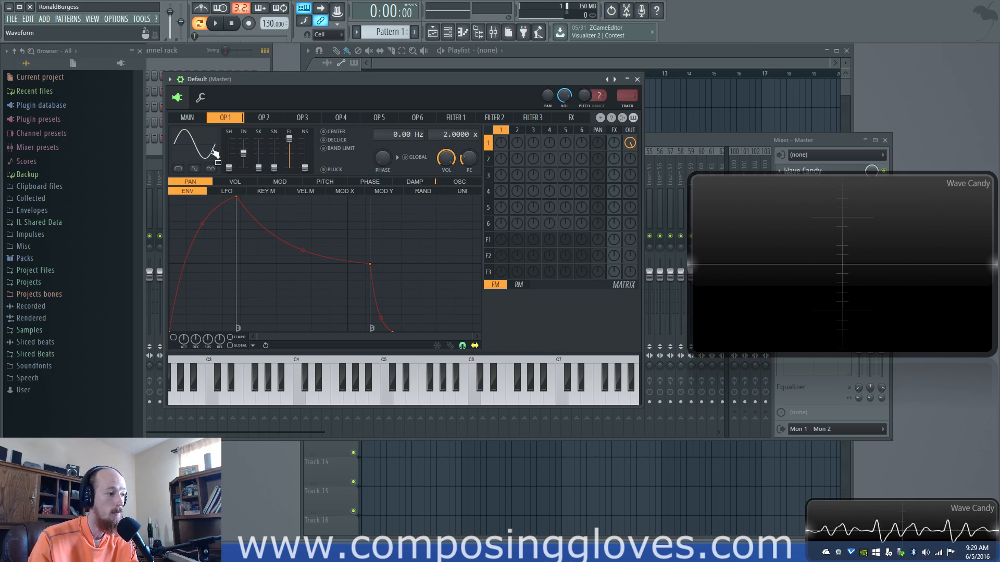
# Show operator 1's oscillator harmonics editor and enlarge the synth window slightly
pyautogui.click(459, 181)
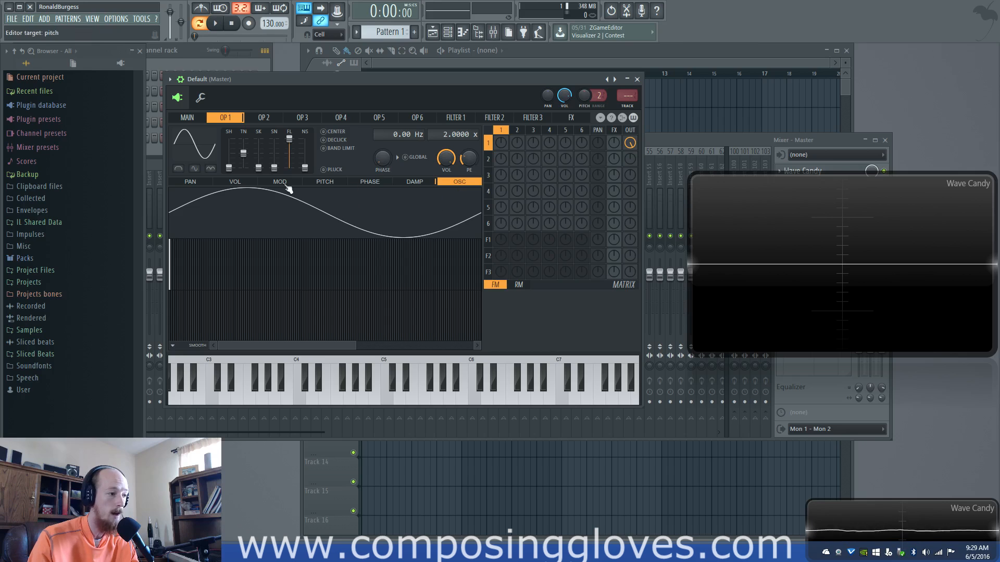
pyautogui.click(411, 184)
pyautogui.click(325, 182)
pyautogui.click(186, 179)
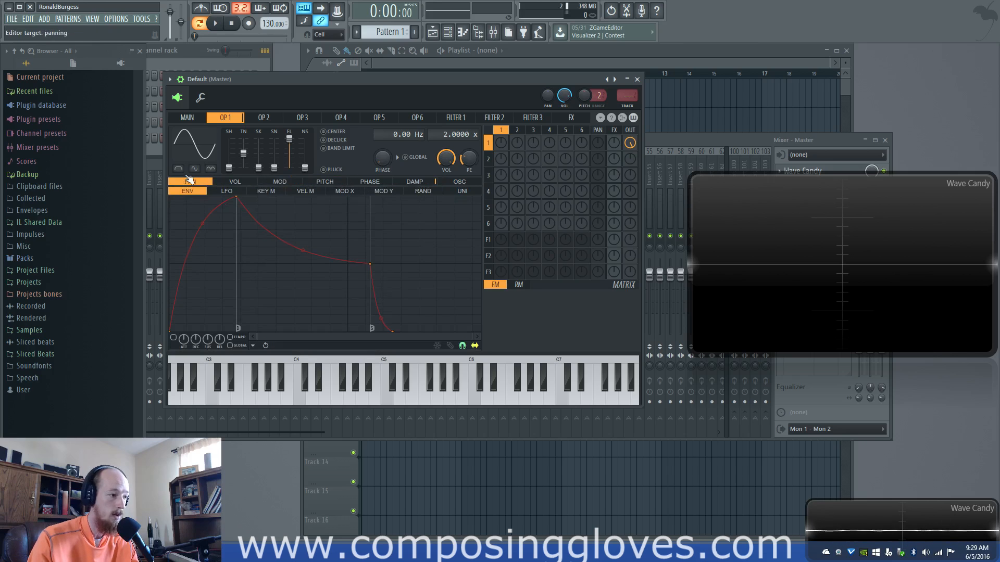
pyautogui.click(460, 182)
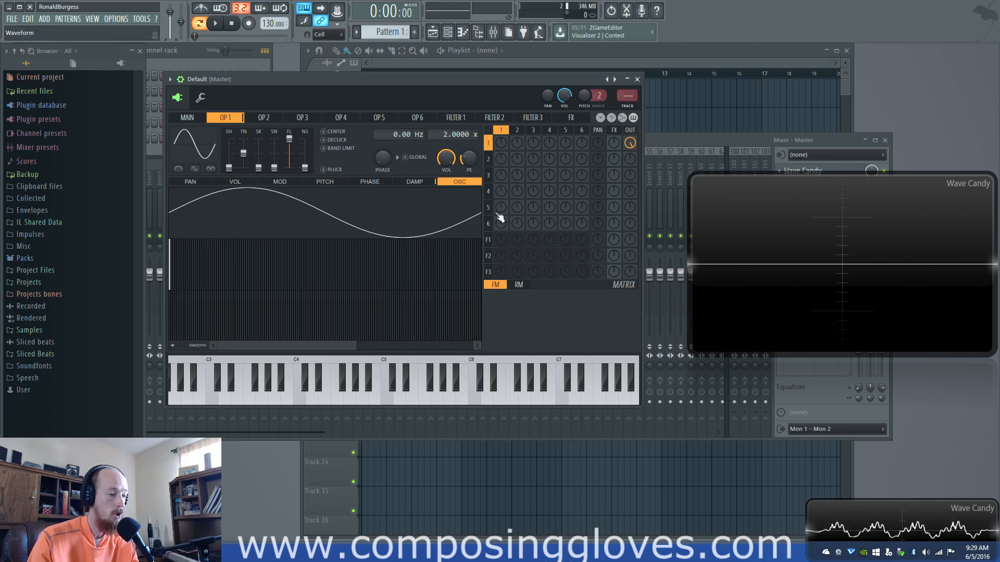
pyautogui.moveTo(356, 343); pyautogui.dragTo(509, 330)
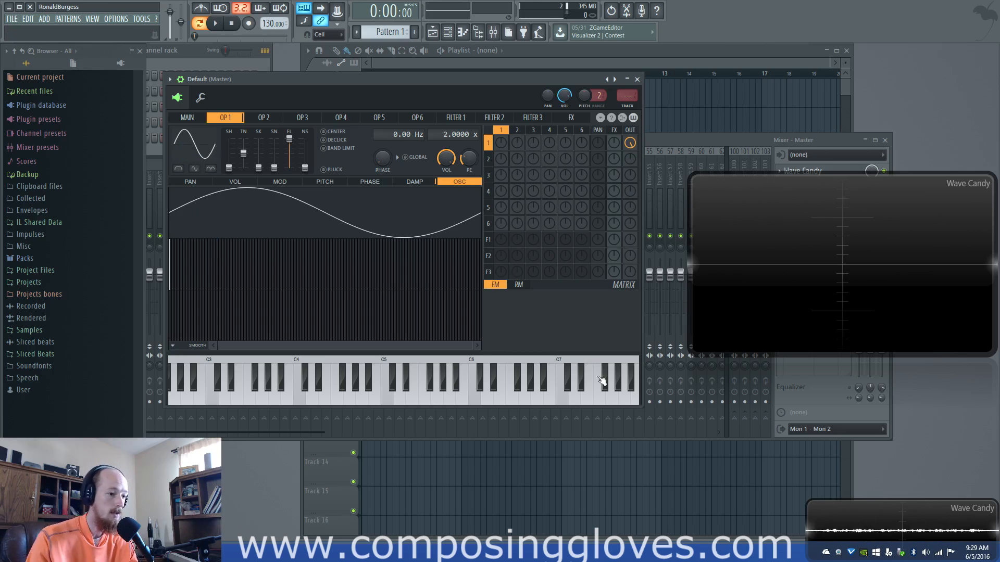
pyautogui.moveTo(641, 409); pyautogui.dragTo(658, 428)
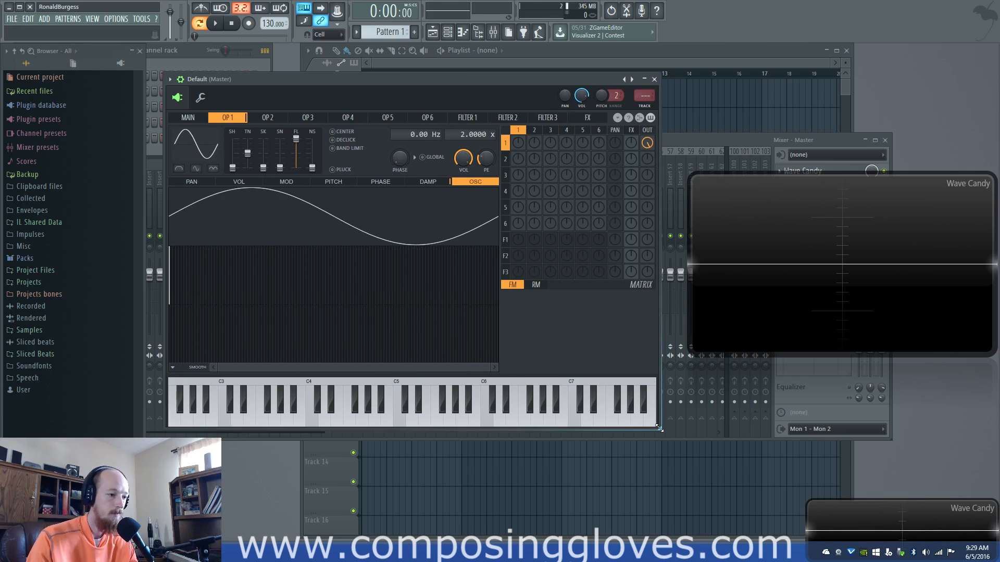
# Try the triangle waveform preset on operator 1 and lower its shape setting to 0%
pyautogui.click(198, 148)
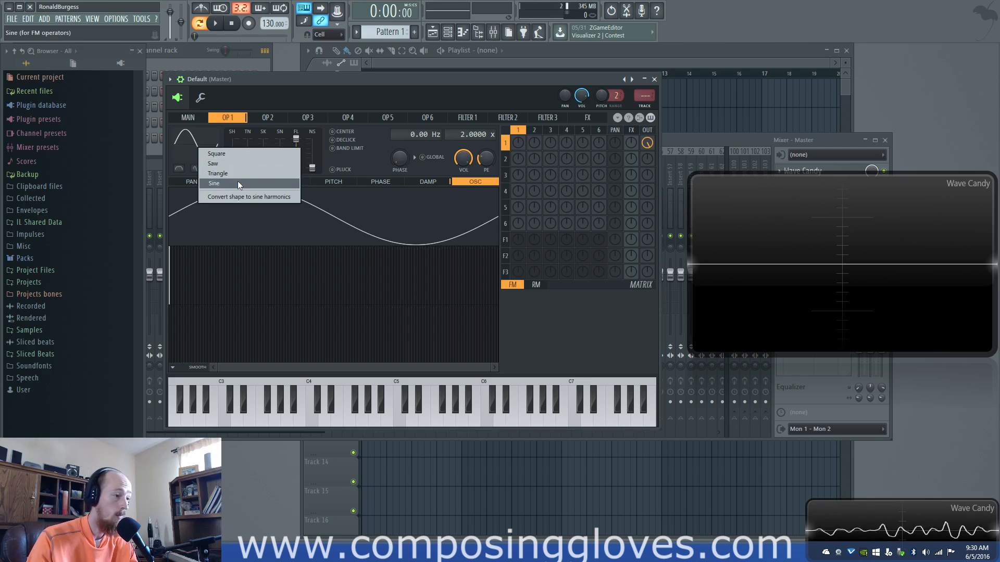
pyautogui.click(238, 183)
pyautogui.click(196, 143)
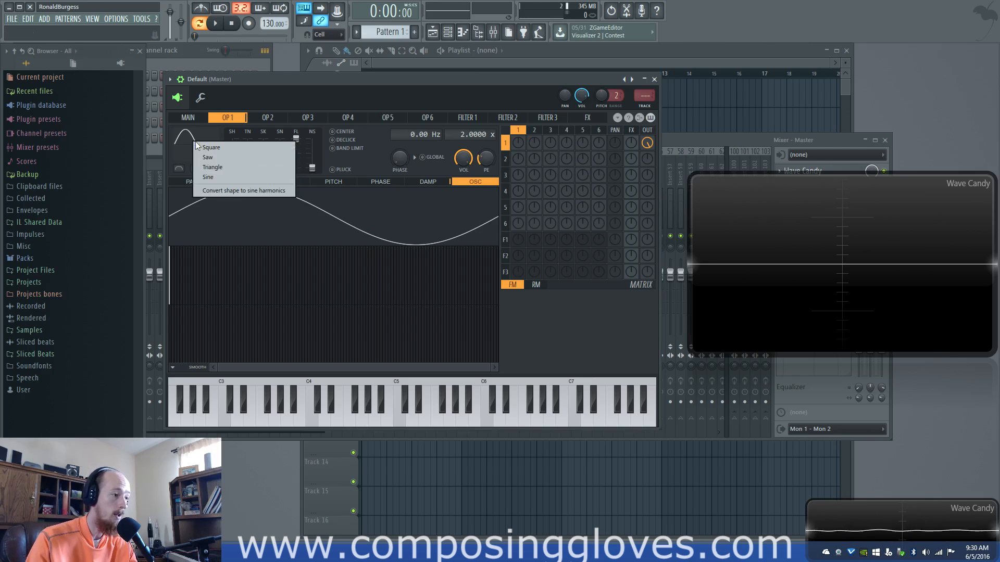
pyautogui.click(242, 167)
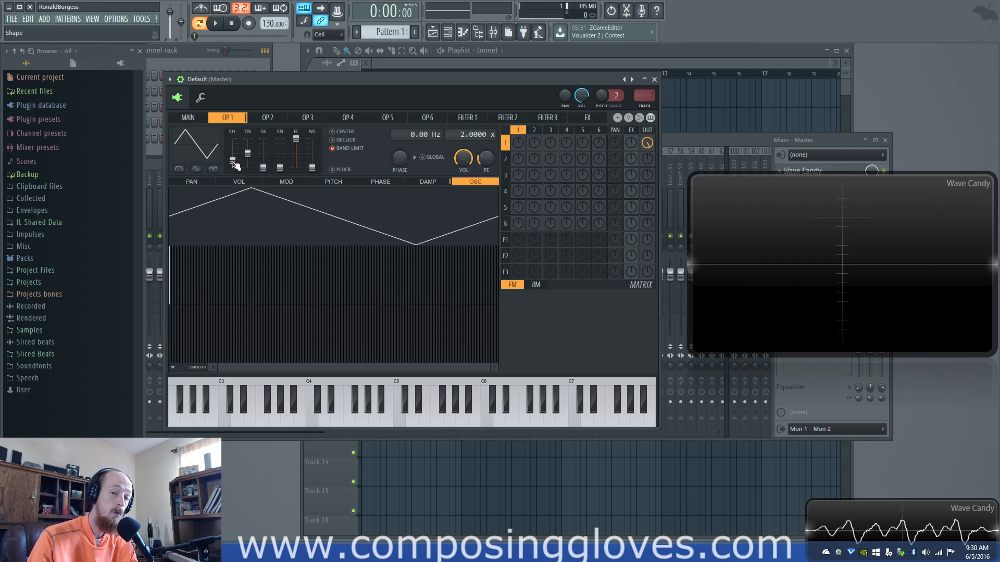
pyautogui.moveTo(233, 162)
pyautogui.mouseDown()
pyautogui.moveTo(234, 138)
pyautogui.moveTo(233, 168)
pyautogui.mouseUp()
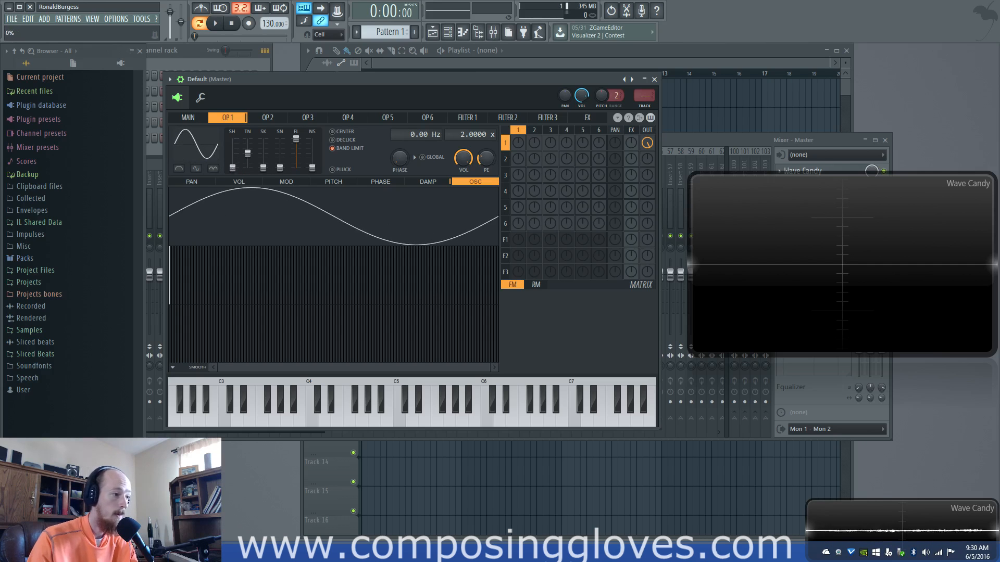
# Try the saw, square and triangle waveform presets on operator 1 in turn
pyautogui.click(202, 147)
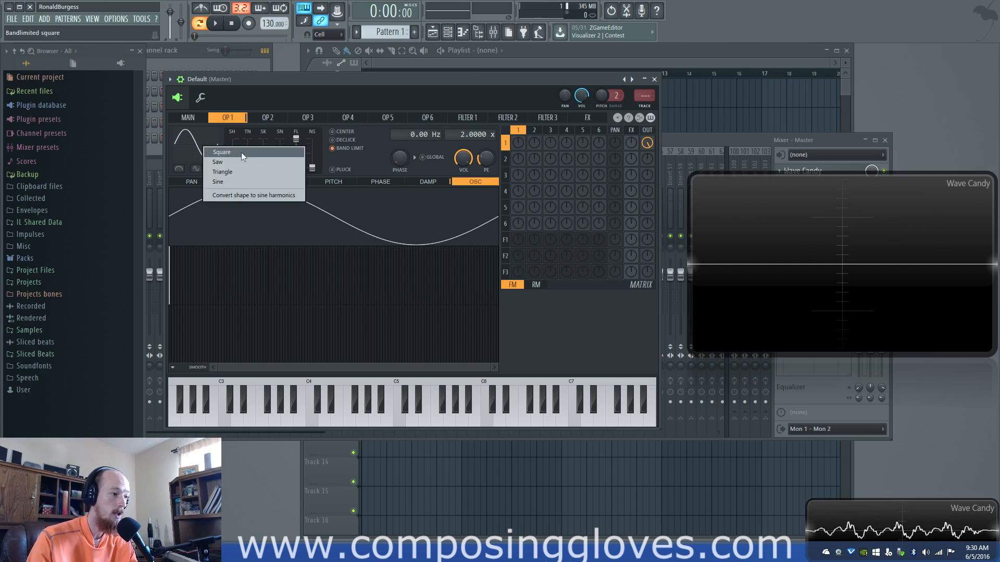
pyautogui.click(255, 161)
pyautogui.click(196, 139)
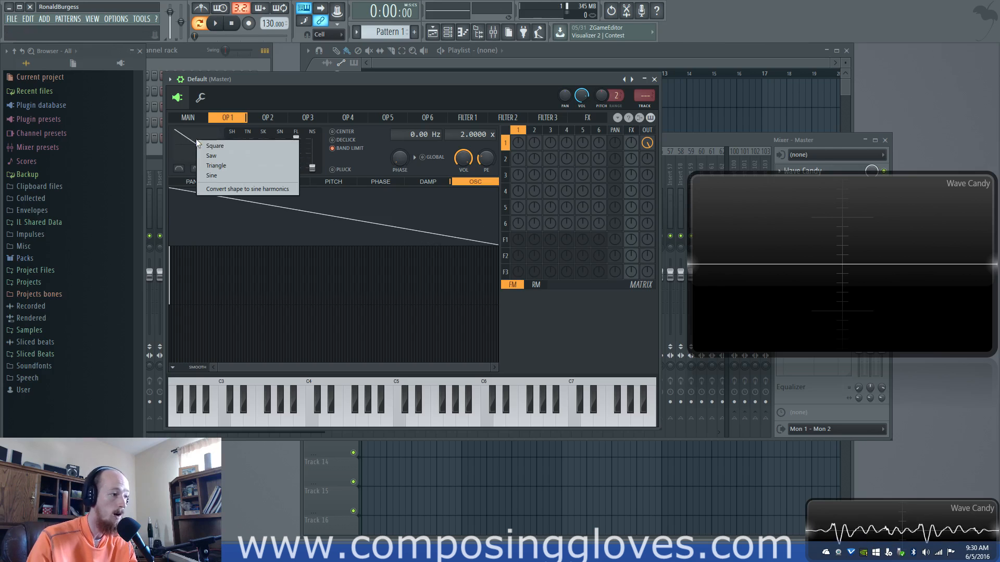
pyautogui.click(227, 151)
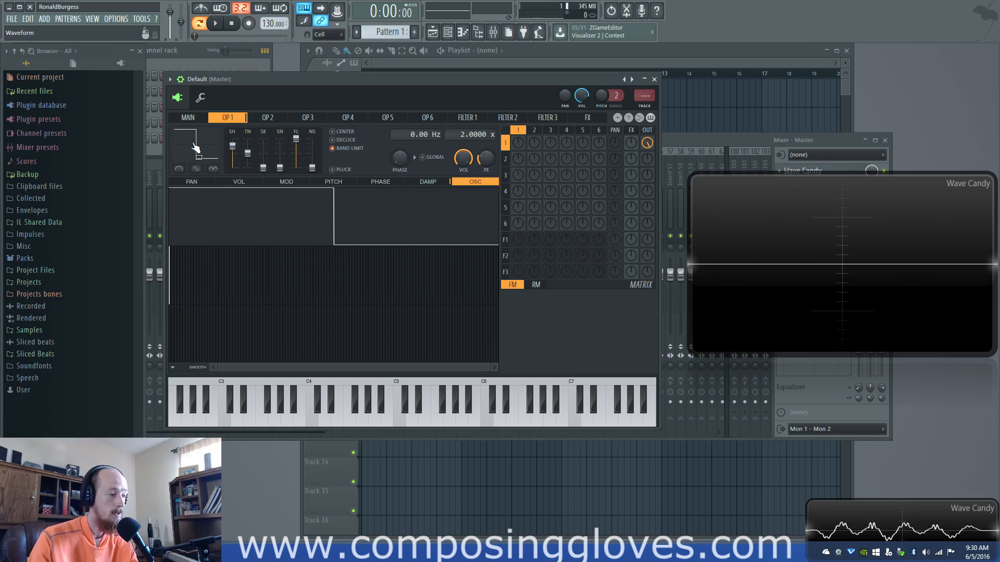
pyautogui.click(192, 139)
pyautogui.click(227, 167)
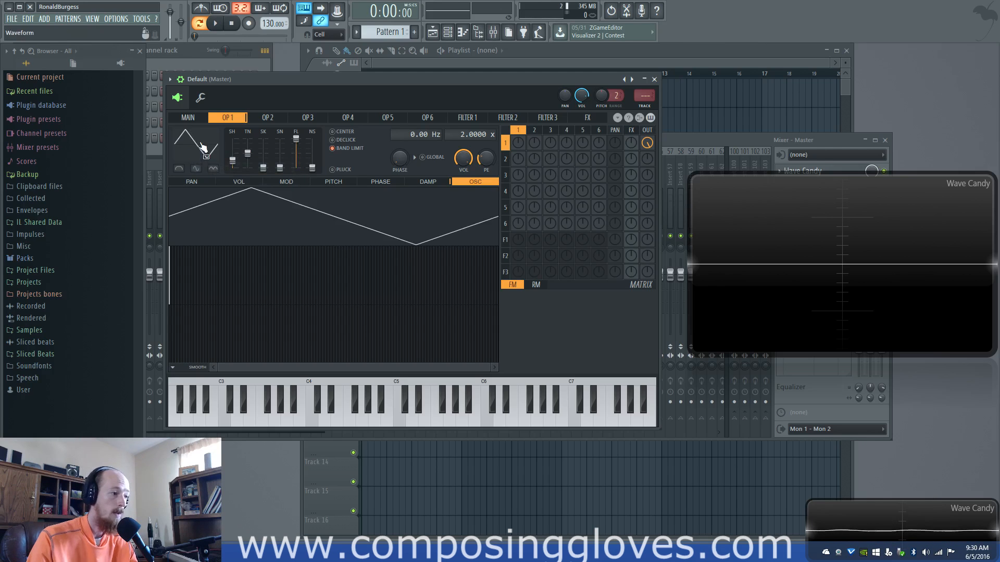
# Convert operator 1's triangle shape to sine harmonics and keep the shape setting at its minimum
pyautogui.click(203, 148)
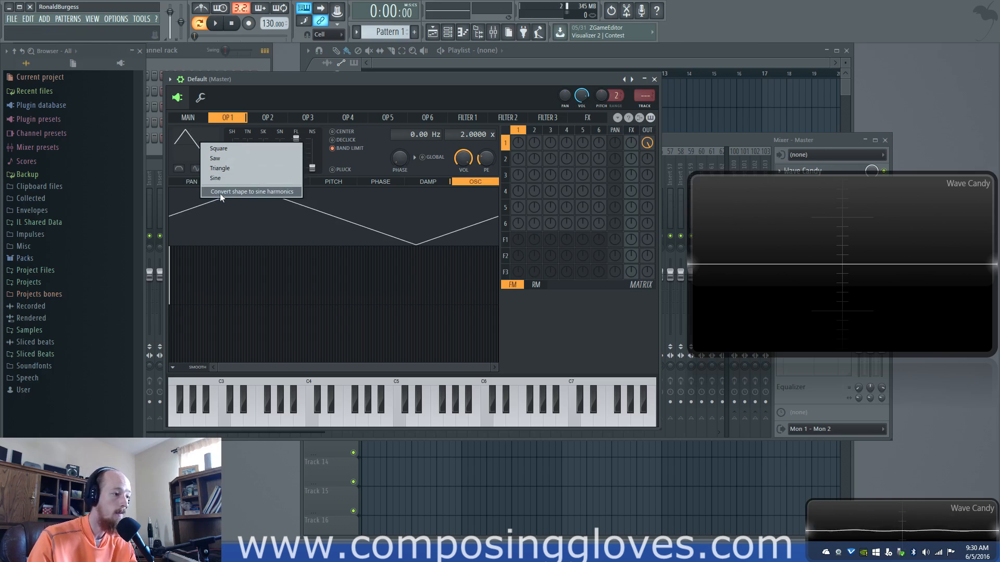
pyautogui.click(287, 192)
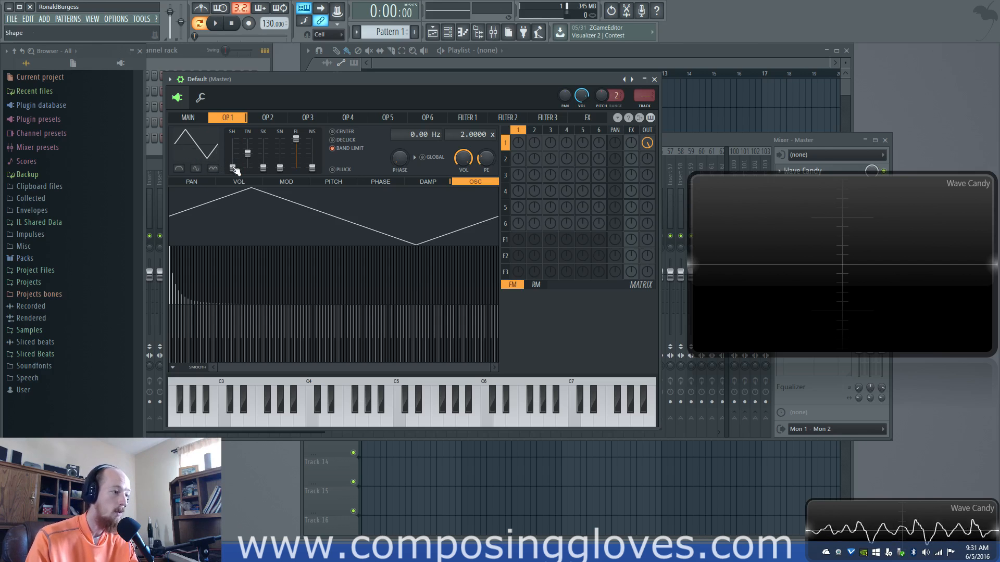
pyautogui.moveTo(233, 170)
pyautogui.mouseDown()
pyautogui.moveTo(233, 148)
pyautogui.moveTo(234, 169)
pyautogui.mouseUp()
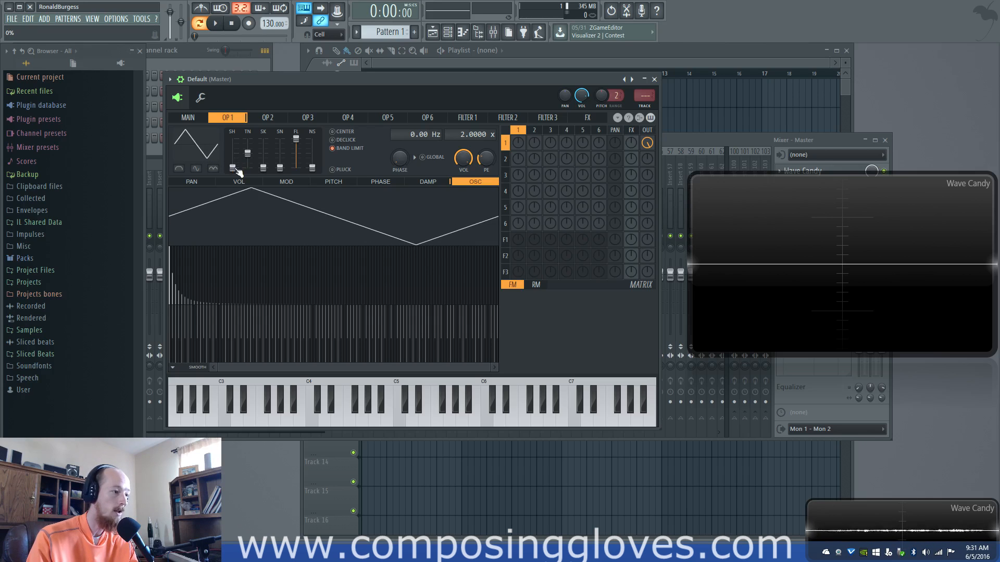
# Reset operator 1 to the sine waveform preset with the shape setting at its minimum
pyautogui.click(188, 149)
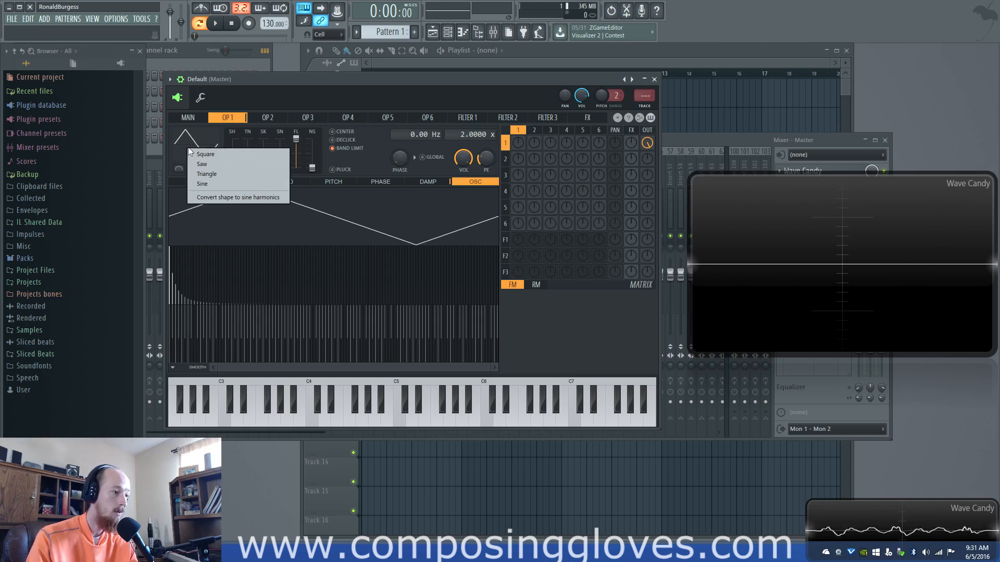
pyautogui.click(246, 184)
pyautogui.moveTo(234, 168)
pyautogui.mouseDown()
pyautogui.moveTo(234, 152)
pyautogui.moveTo(236, 172)
pyautogui.mouseUp()
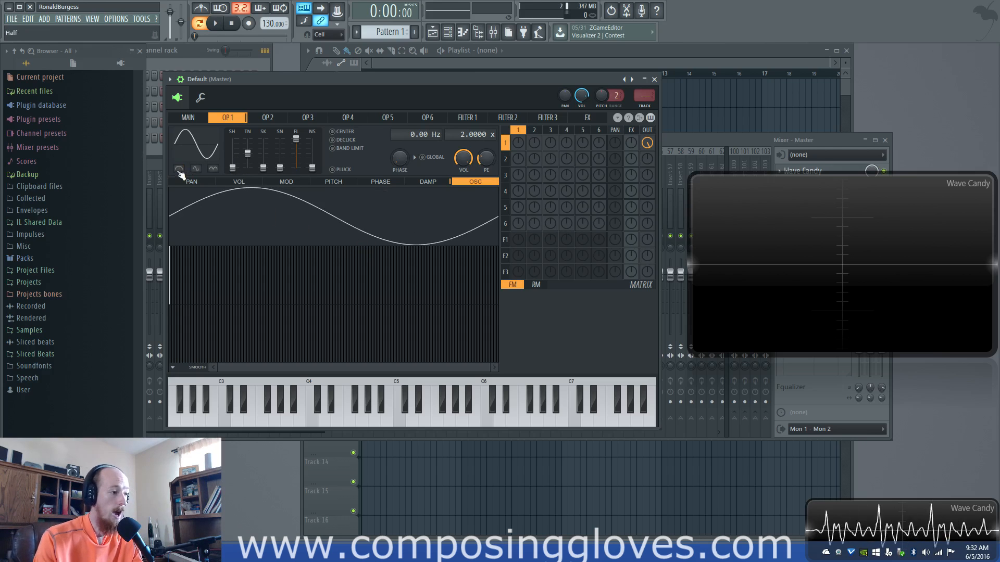
# Try the Absolute, Even and Half waveform modifiers on operator 1's sine wave and switch all three off
pyautogui.click(213, 168)
pyautogui.click(197, 169)
pyautogui.click(179, 168)
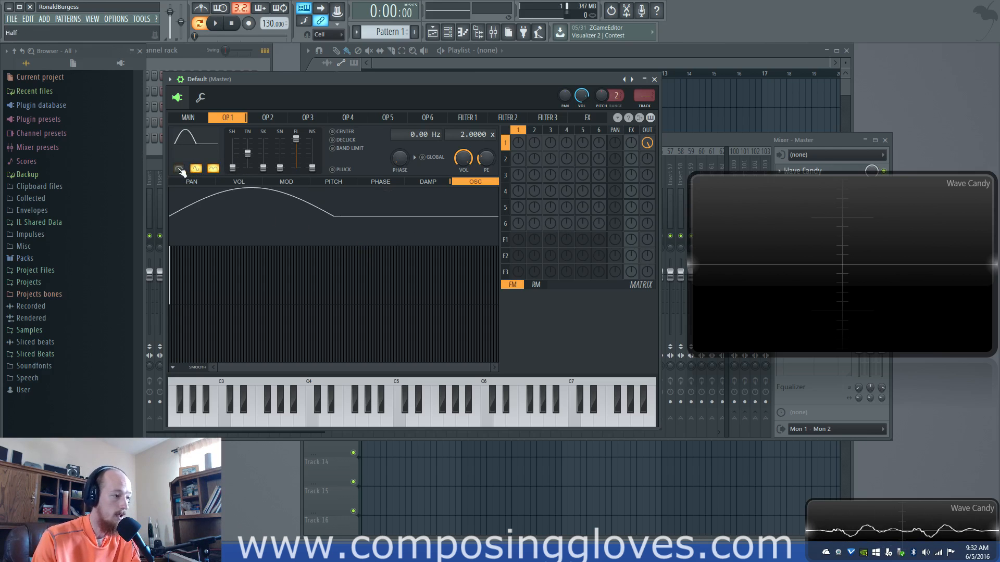
pyautogui.click(196, 169)
pyautogui.click(213, 169)
pyautogui.click(180, 169)
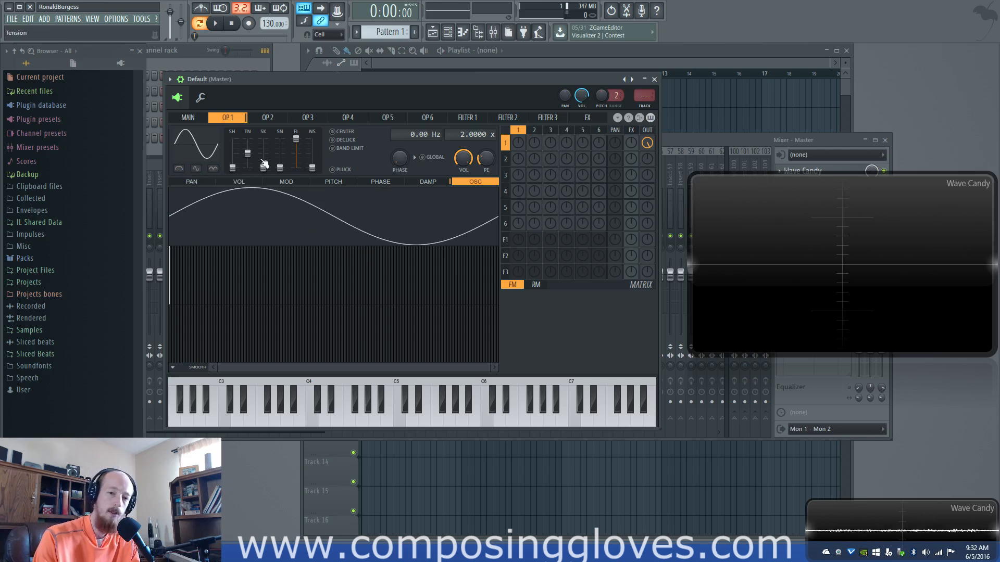
# Raise operator 1's shape, try the Half, Even and Absolute modifiers on it, and restore the plain sine wave
pyautogui.moveTo(233, 167); pyautogui.dragTo(232, 153)
pyautogui.click(181, 169)
pyautogui.click(196, 169)
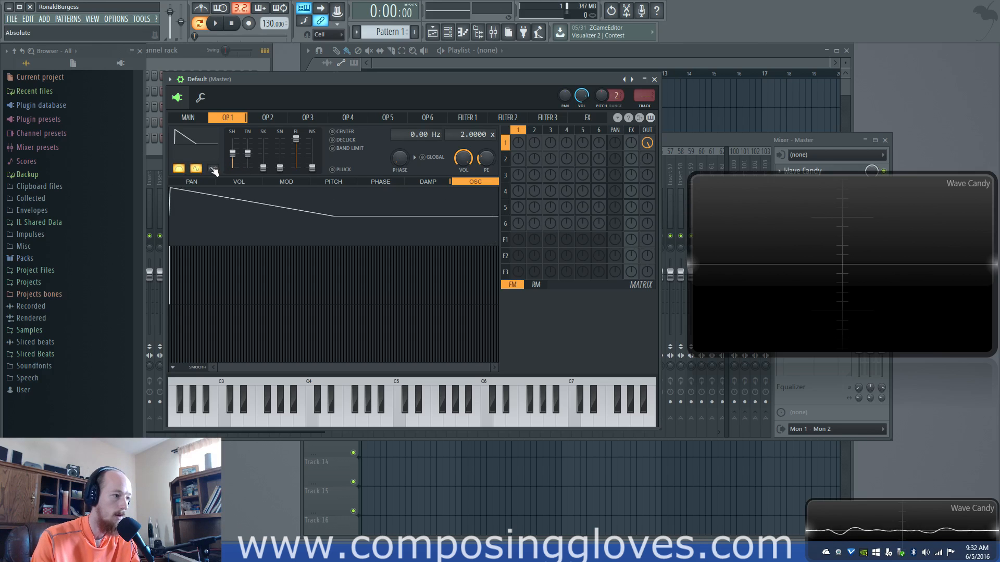
pyautogui.click(212, 168)
pyautogui.click(197, 168)
pyautogui.click(213, 169)
pyautogui.click(179, 169)
pyautogui.moveTo(232, 153); pyautogui.dragTo(232, 167)
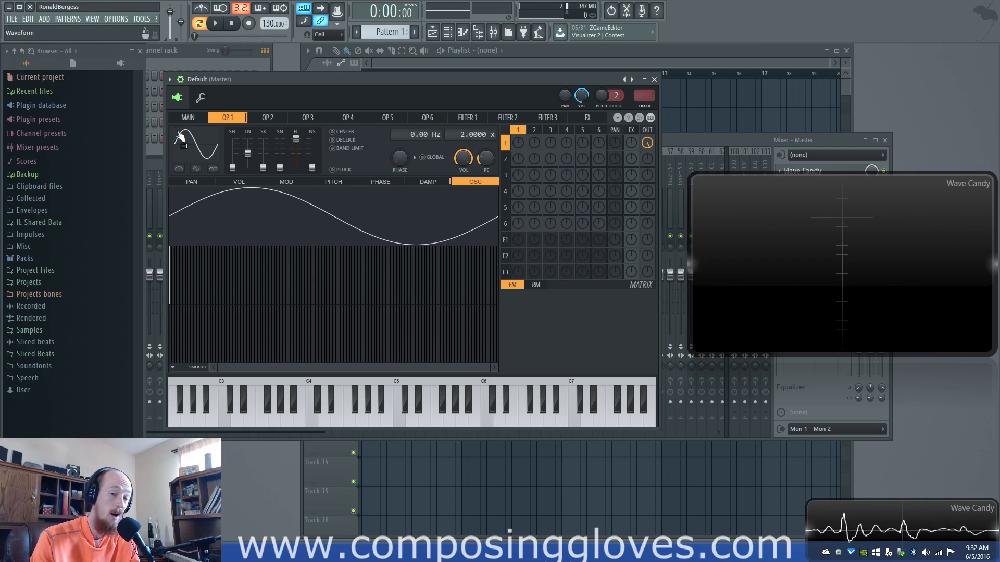
# Compare the Half and Even modifiers on operator 1's sine wave, alone and combined, and switch both off
pyautogui.click(179, 168)
pyautogui.click(180, 169)
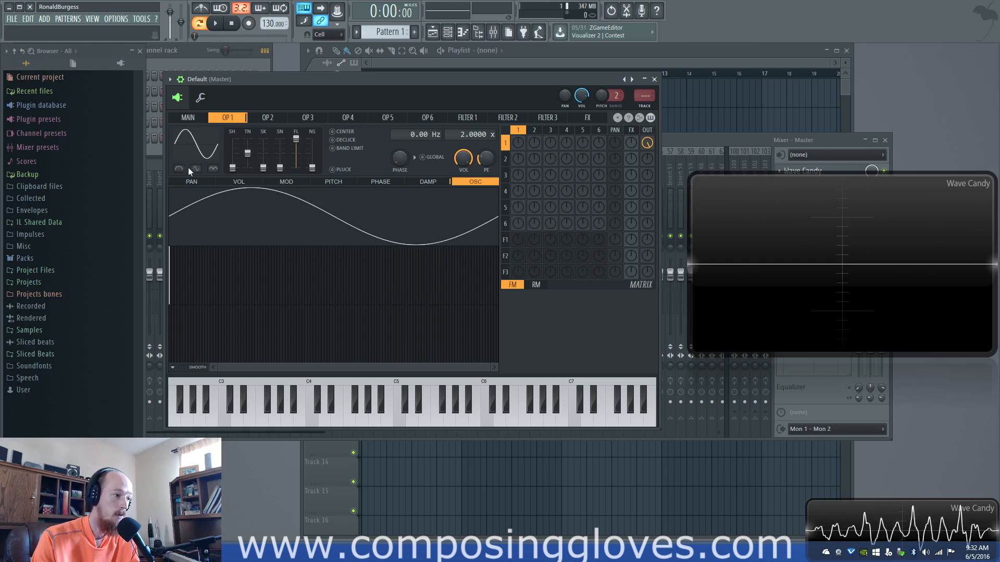
pyautogui.click(193, 169)
pyautogui.click(180, 170)
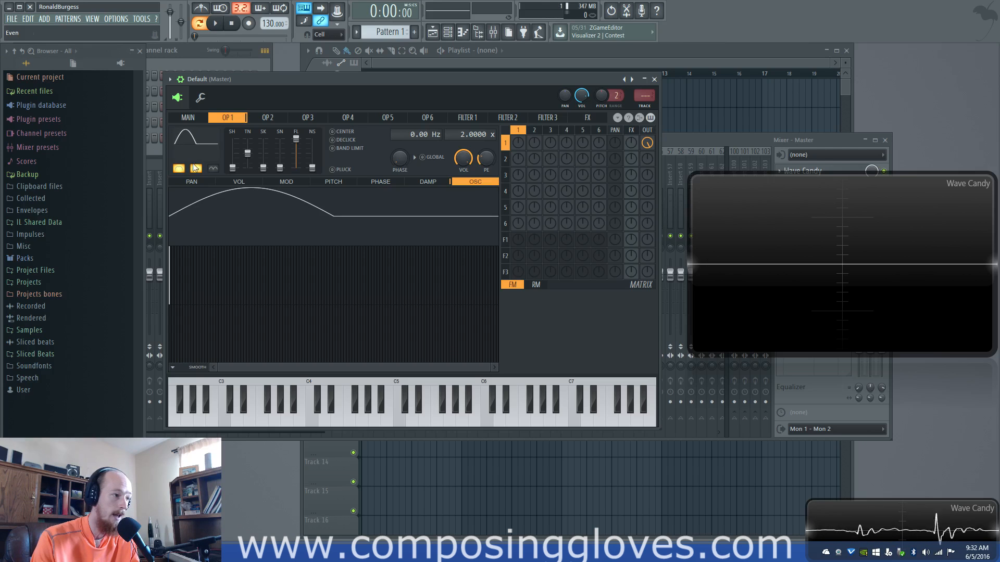
pyautogui.click(196, 169)
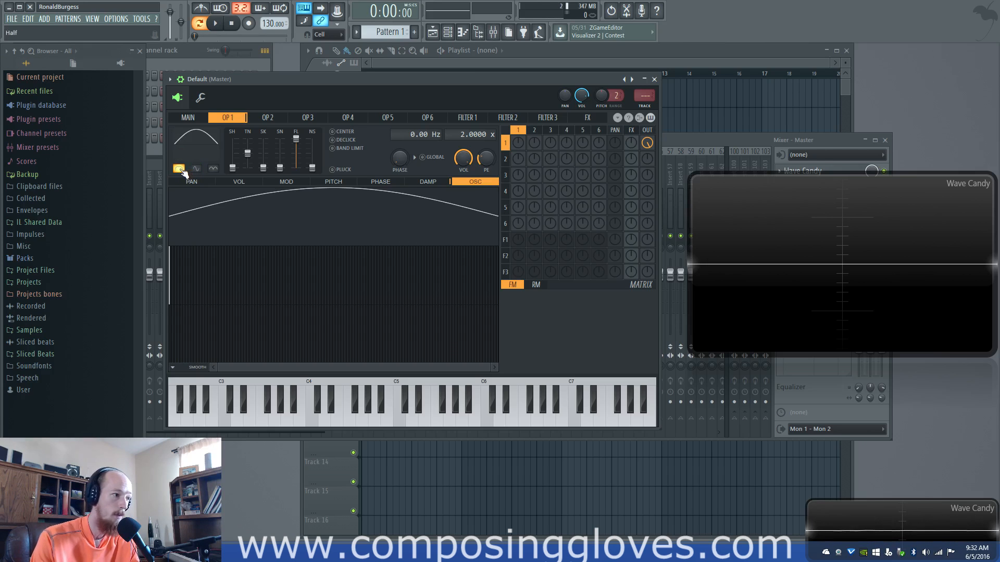
pyautogui.click(181, 169)
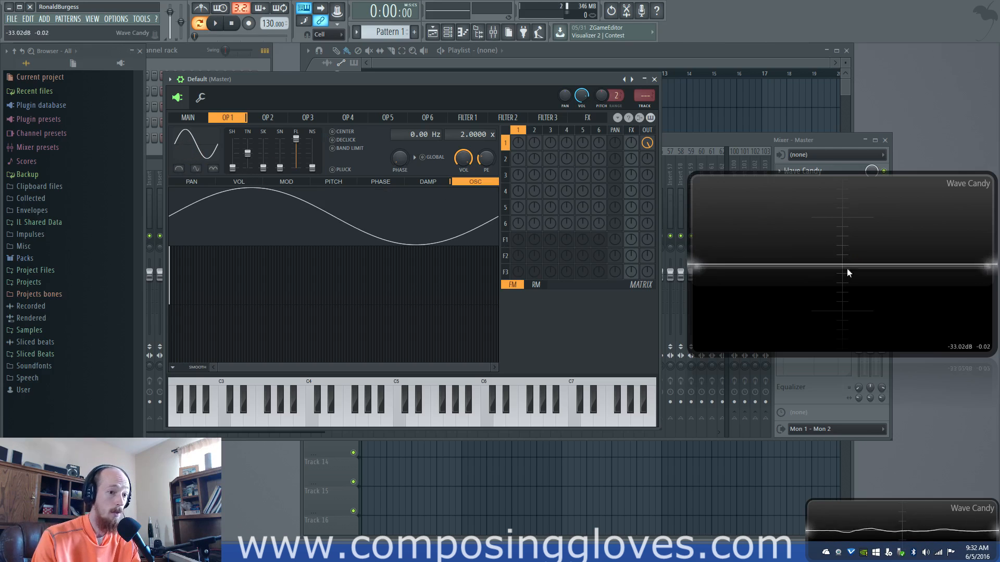
# Try the Half modifier on operator 1's sine wave and leave only the Even modifier enabled
pyautogui.click(179, 168)
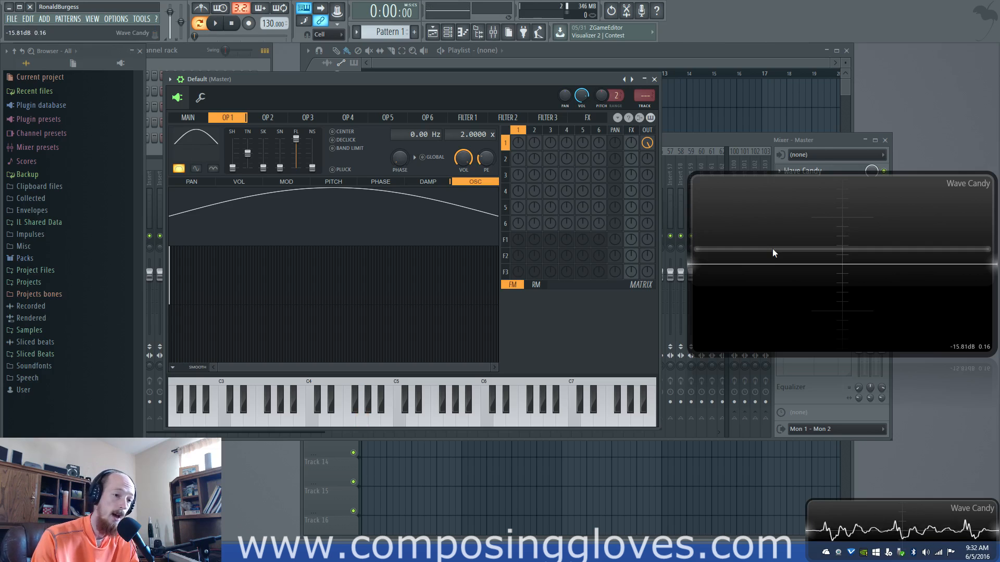
pyautogui.click(196, 168)
pyautogui.click(197, 170)
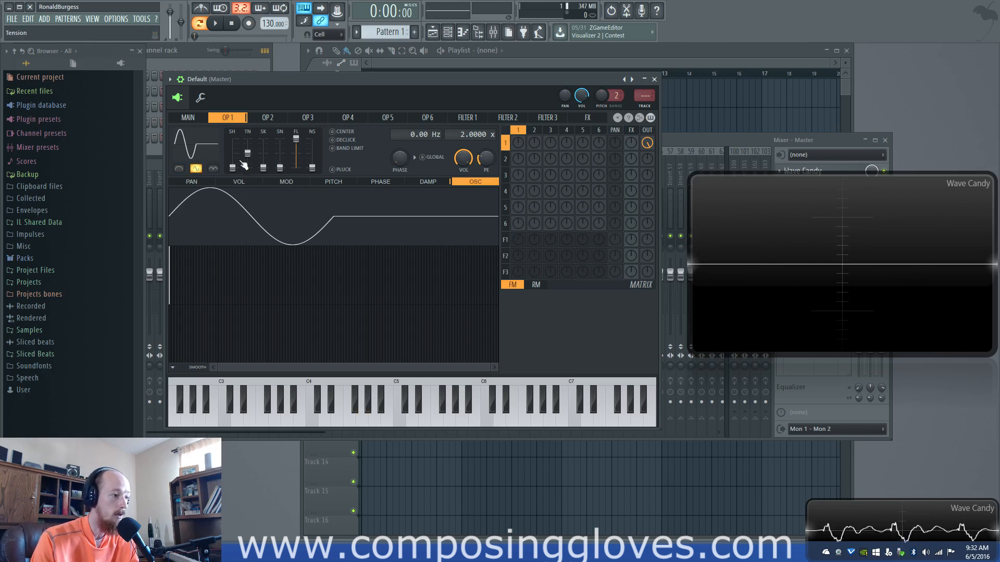
# Switch off the Even modifier on operator 1's sine wave and try the Absolute modifier in its place
pyautogui.click(184, 170)
pyautogui.click(218, 170)
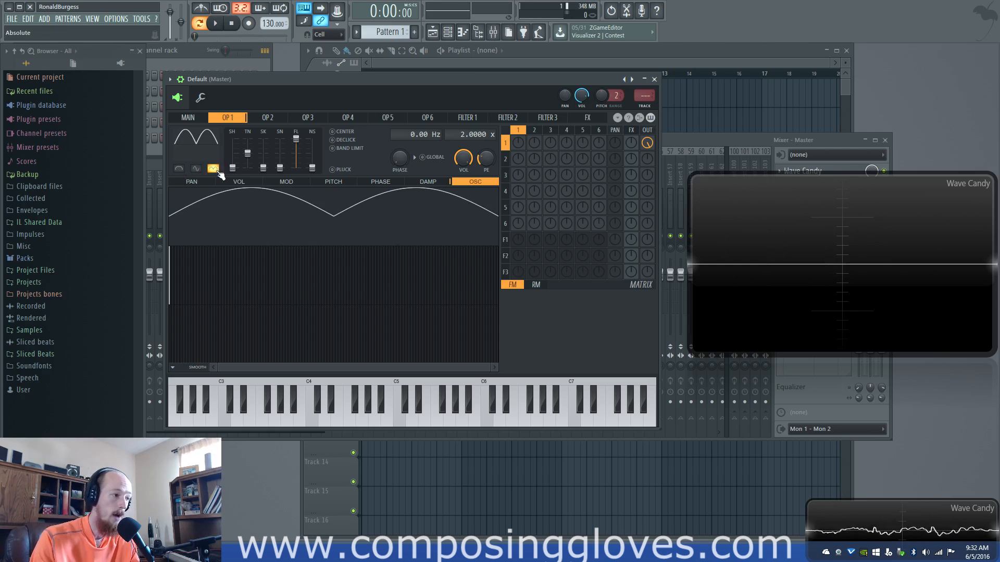
pyautogui.click(218, 170)
pyautogui.click(213, 168)
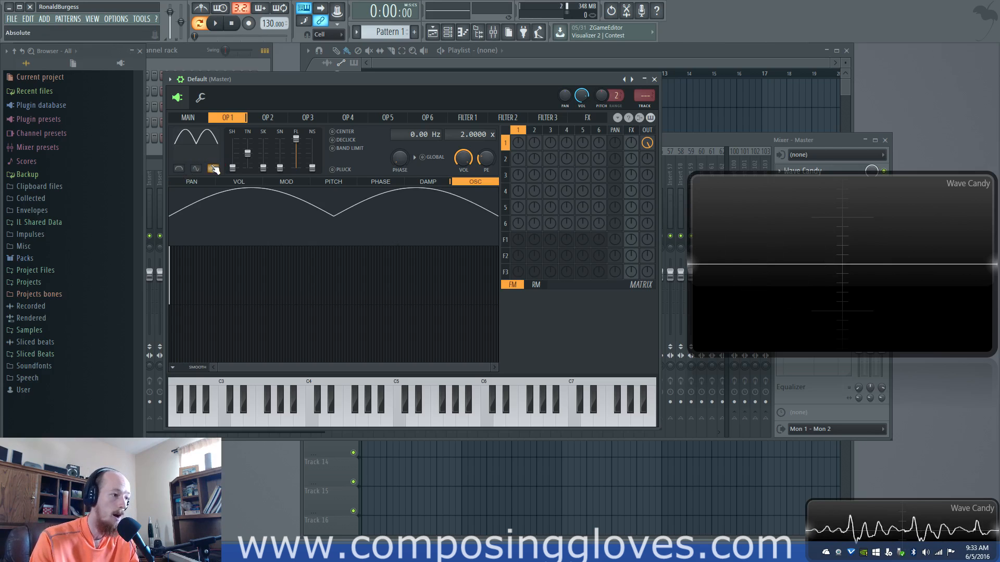
# Compare the Half and Absolute modifiers on operator 1's sine wave, alone and combined, and switch both off
pyautogui.click(178, 168)
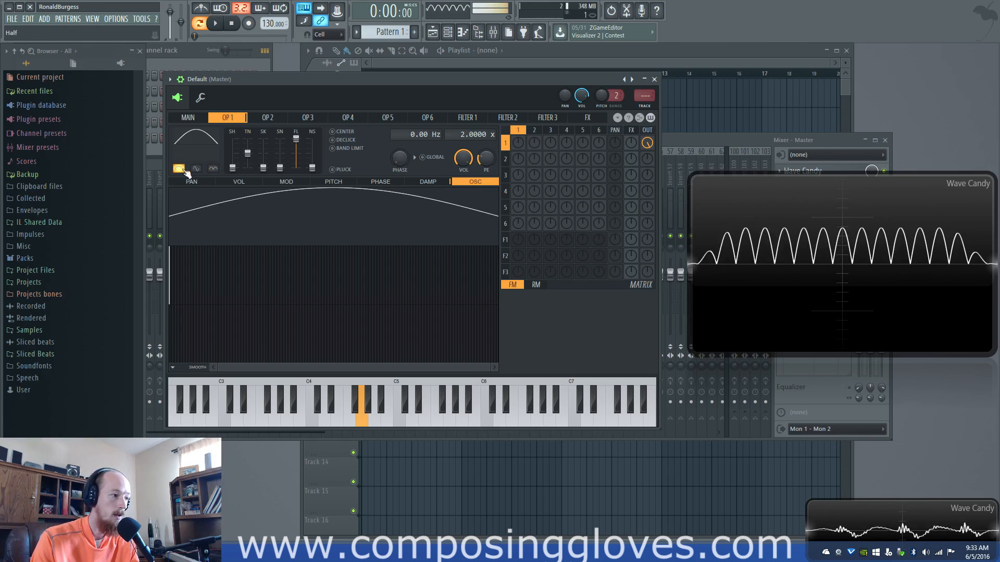
pyautogui.click(181, 169)
pyautogui.click(213, 169)
pyautogui.click(180, 169)
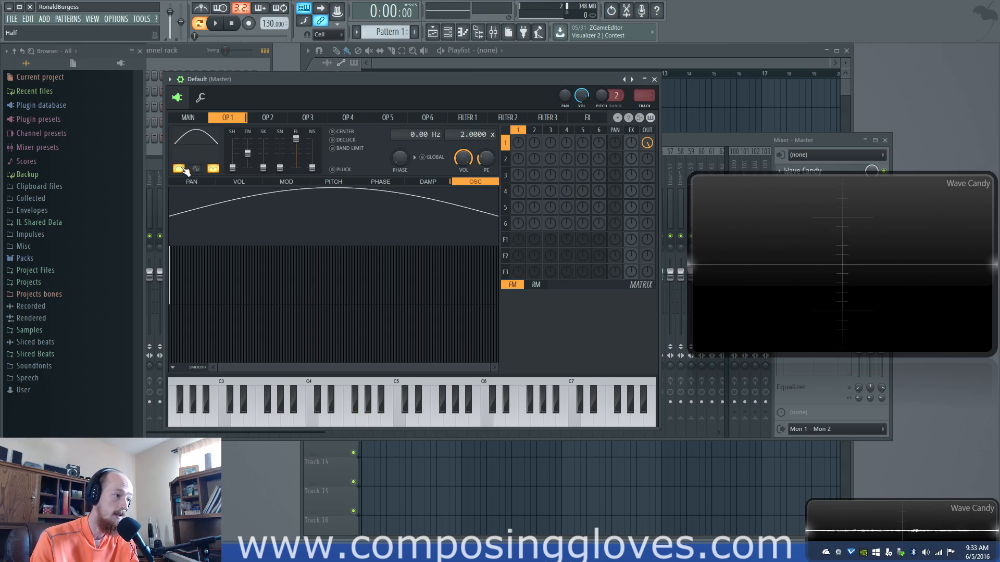
pyautogui.click(213, 169)
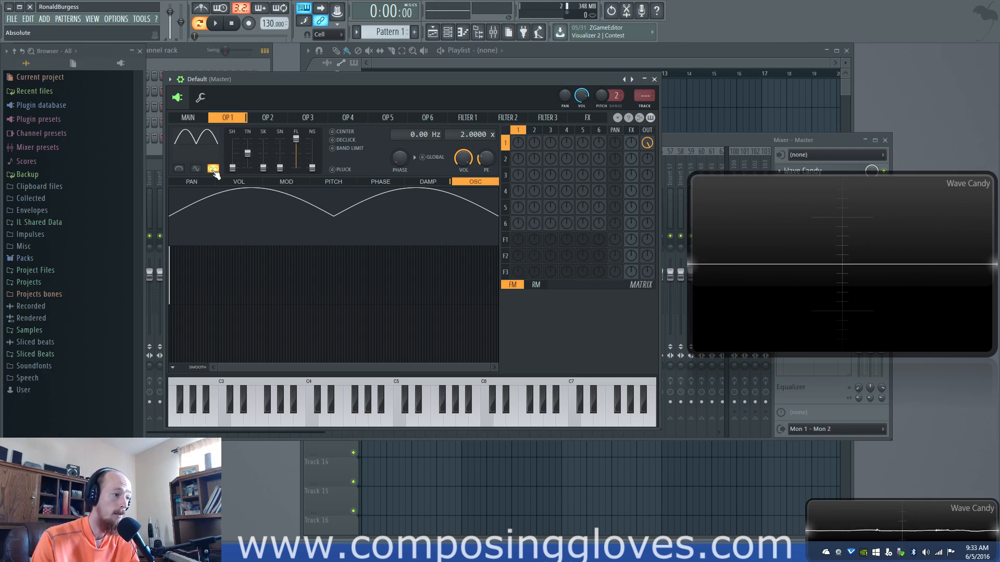
pyautogui.click(213, 168)
# Raise operator 1's shape to 47%, try the Absolute modifier on the saw-like wave, and restore the plain sine wave
pyautogui.moveTo(232, 167); pyautogui.dragTo(232, 154)
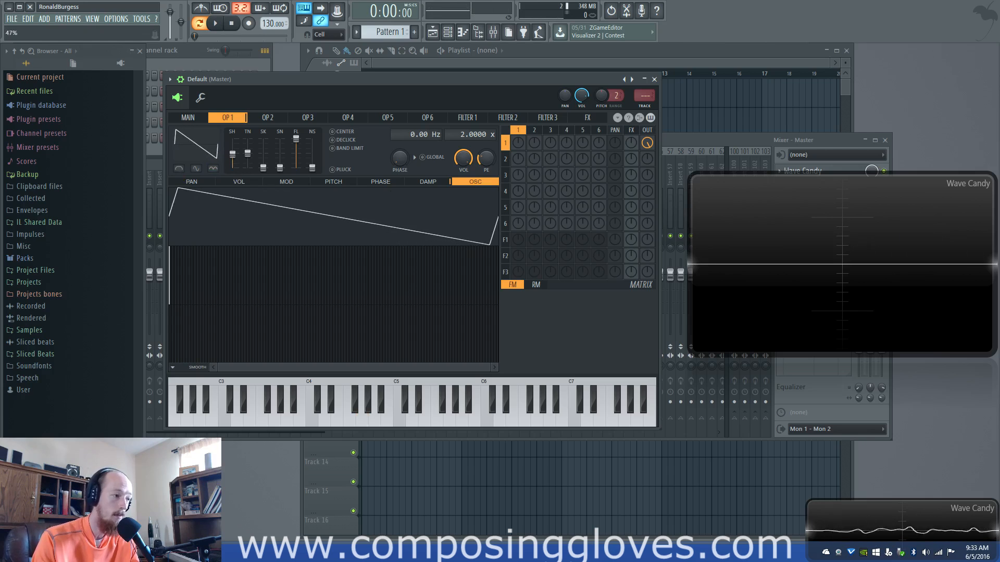
pyautogui.click(213, 169)
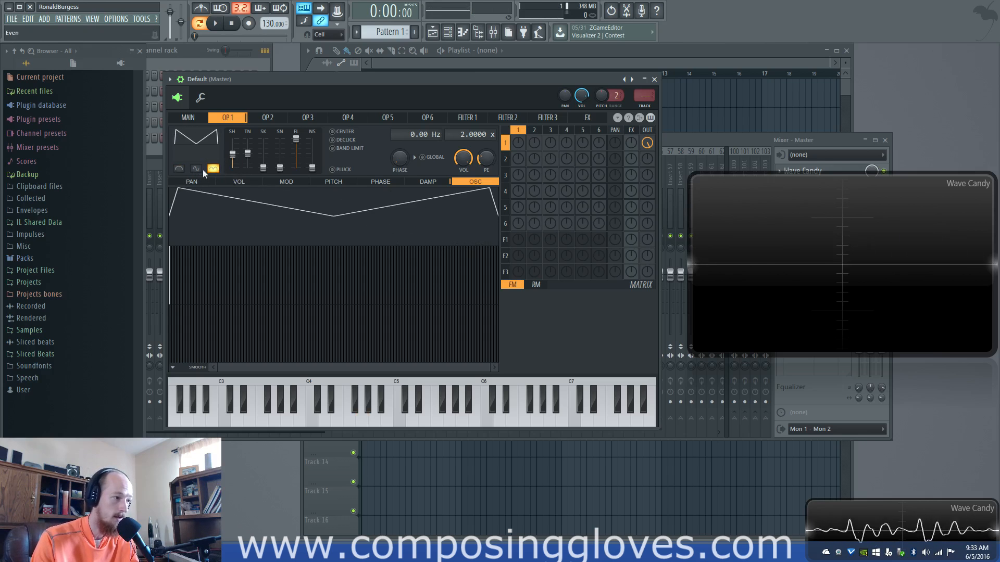
pyautogui.click(217, 170)
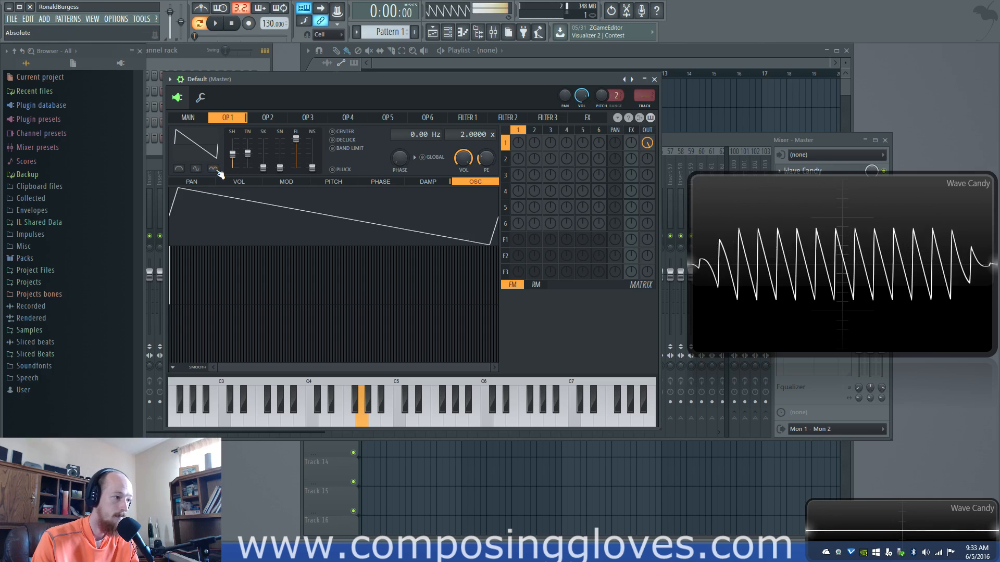
pyautogui.click(218, 170)
pyautogui.click(218, 171)
pyautogui.moveTo(232, 154); pyautogui.dragTo(232, 167)
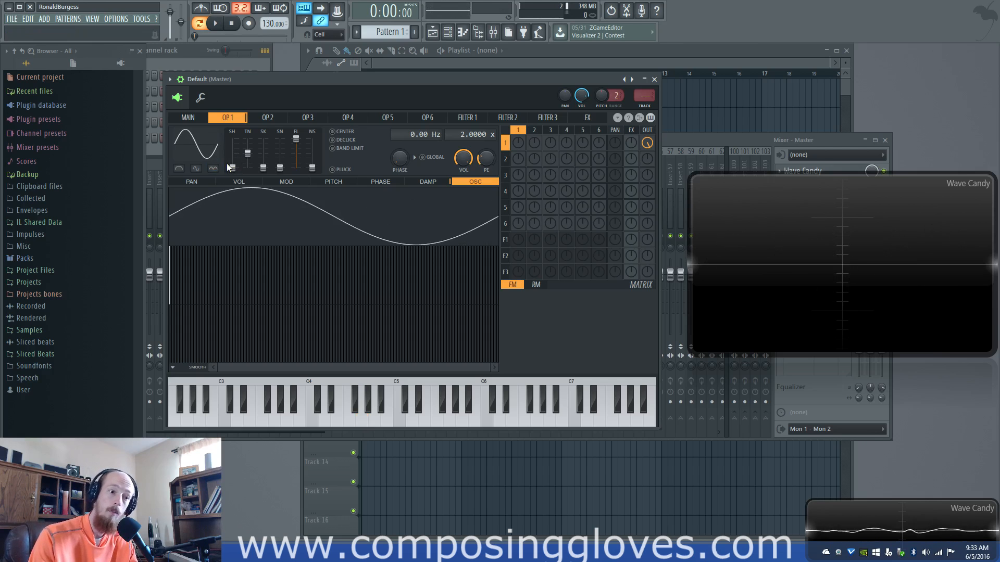
# Try the Even modifier together with the Absolute modifier on operator 1's sine wave and switch both off
pyautogui.click(195, 169)
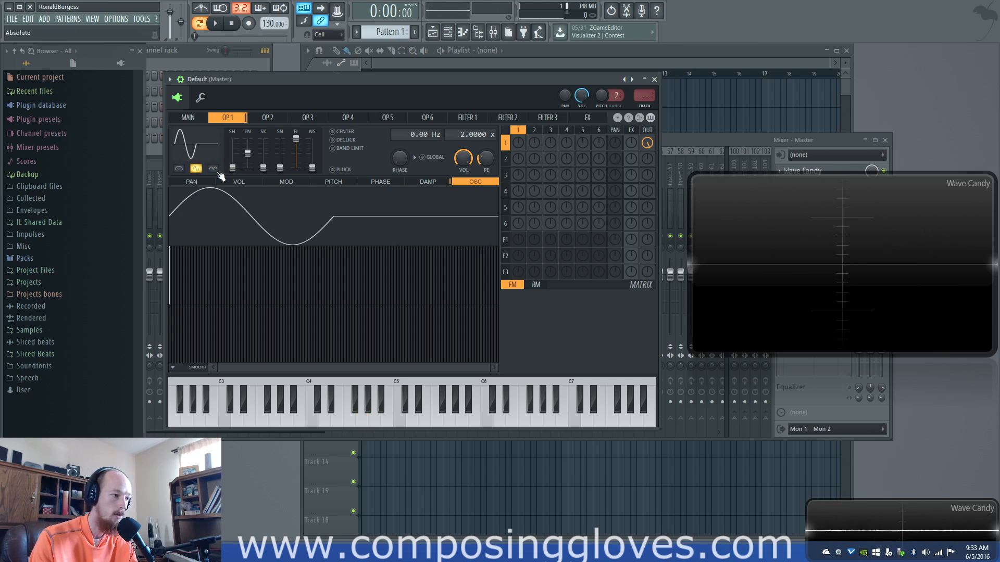
pyautogui.click(217, 172)
pyautogui.click(214, 169)
pyautogui.click(198, 170)
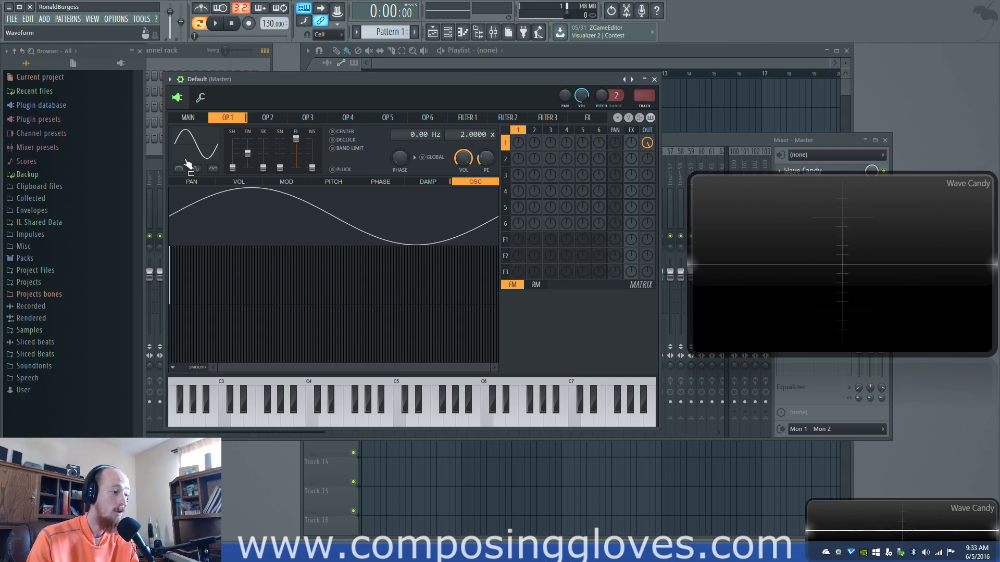
# Try the Half modifier by itself on operator 1's sine wave and switch it off again
pyautogui.click(182, 171)
pyautogui.click(181, 174)
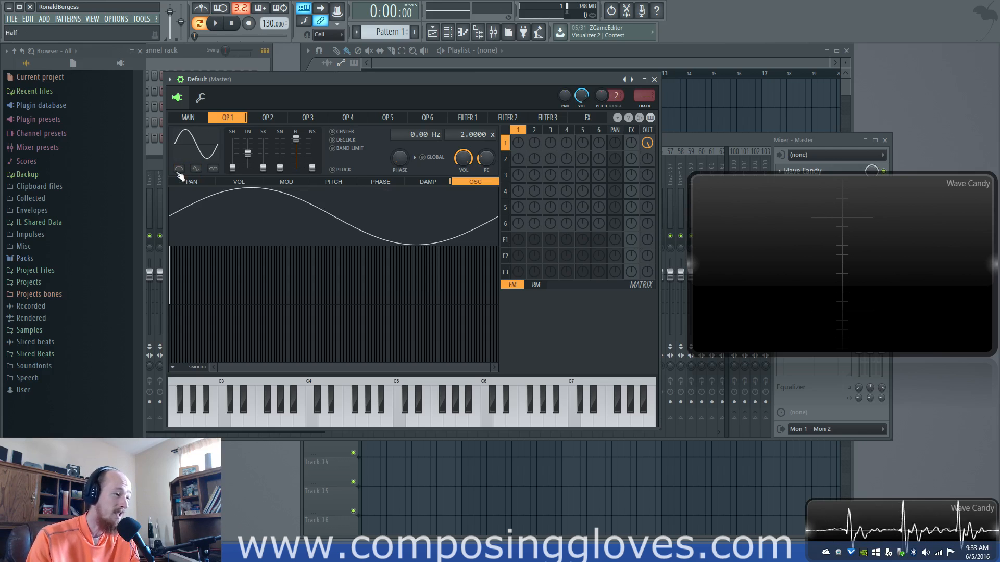
pyautogui.click(179, 172)
pyautogui.click(181, 175)
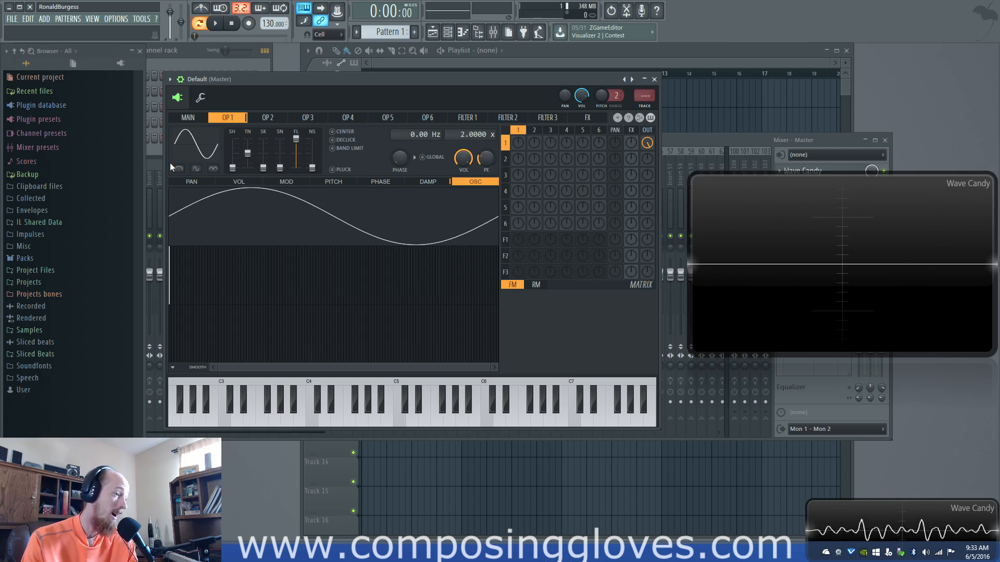
pyautogui.click(178, 168)
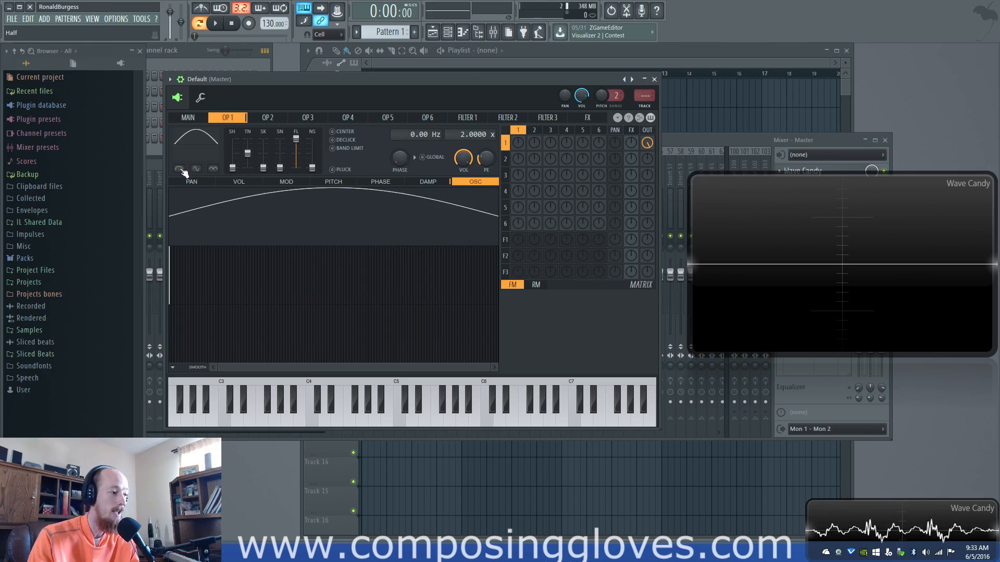
pyautogui.click(178, 169)
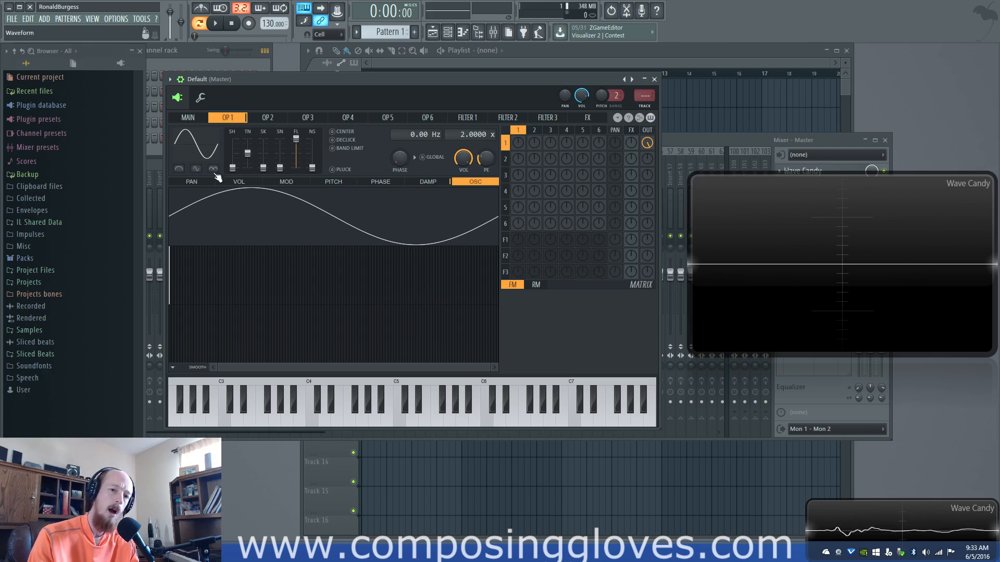
# Sweep operator 1's shape back to sine, try its waveform presets, and convert the shape to sine harmonics
pyautogui.moveTo(238, 167)
pyautogui.mouseDown()
pyautogui.moveTo(236, 154)
pyautogui.moveTo(233, 165)
pyautogui.mouseUp()
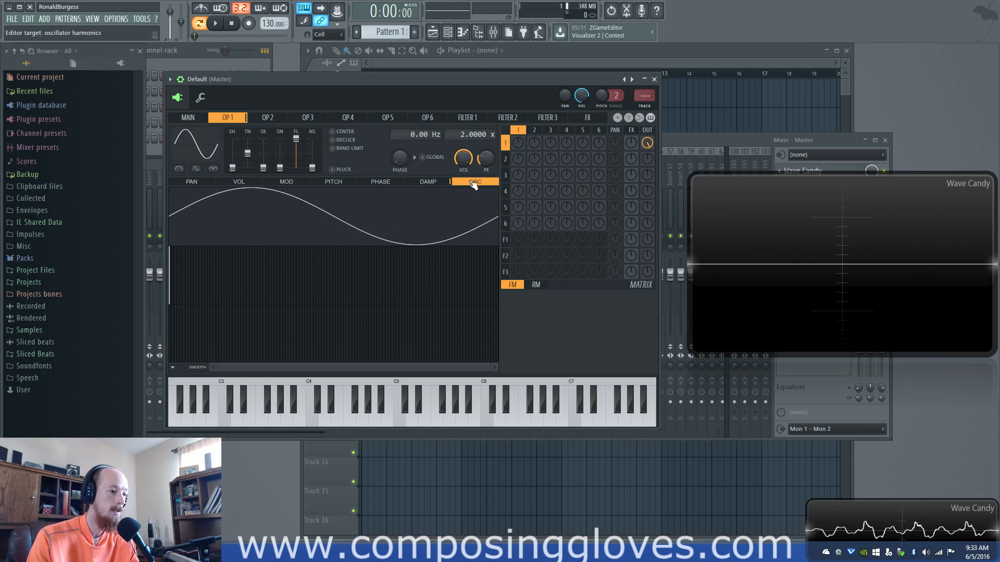
pyautogui.moveTo(233, 168)
pyautogui.mouseDown()
pyautogui.moveTo(233, 141)
pyautogui.moveTo(234, 168)
pyautogui.mouseUp()
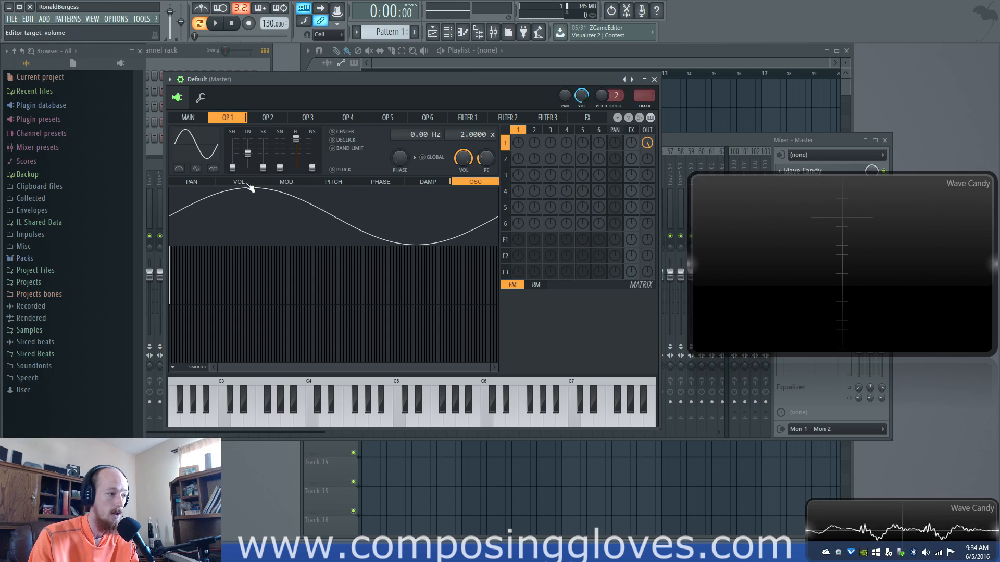
pyautogui.click(203, 152)
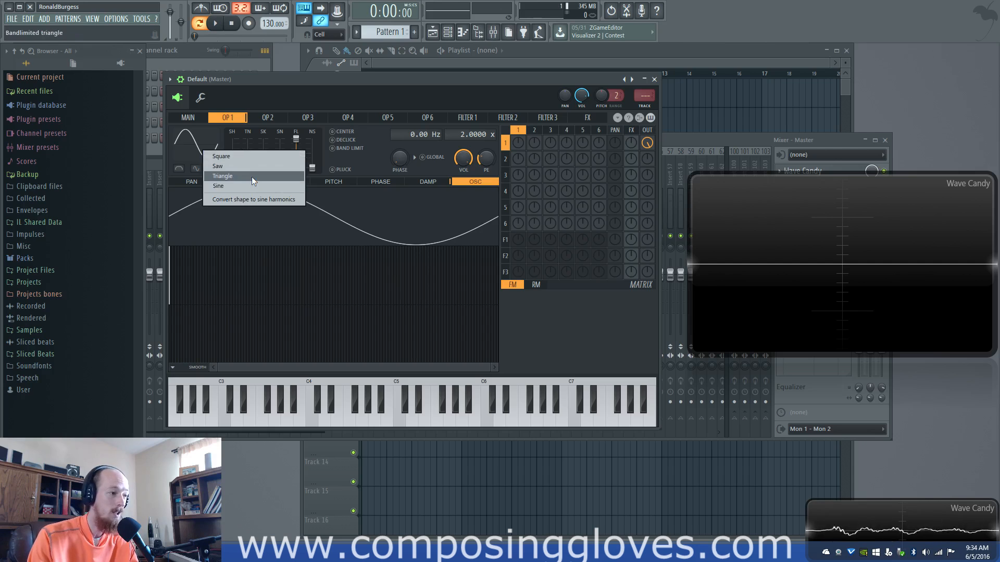
pyautogui.click(238, 166)
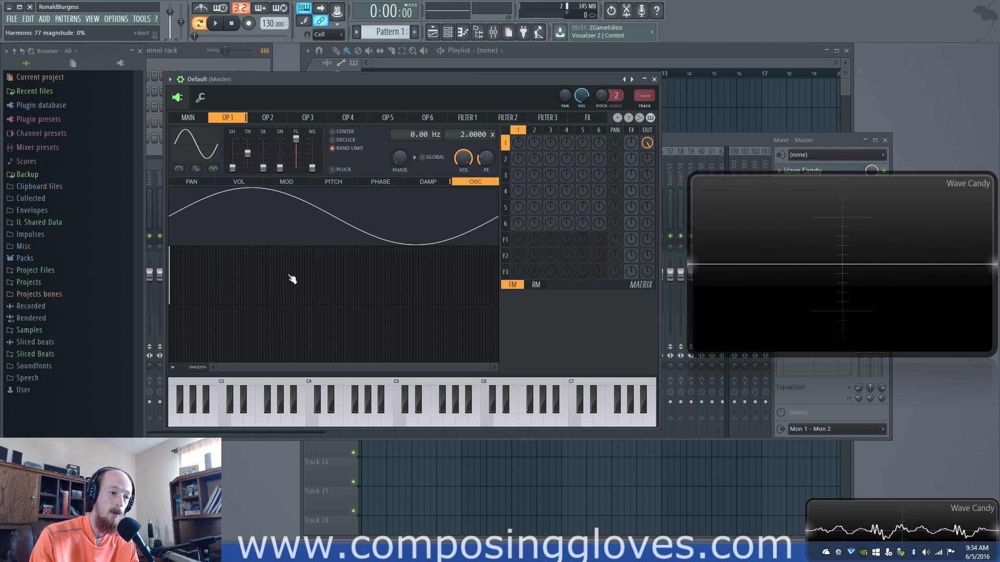
pyautogui.click(194, 140)
pyautogui.click(227, 190)
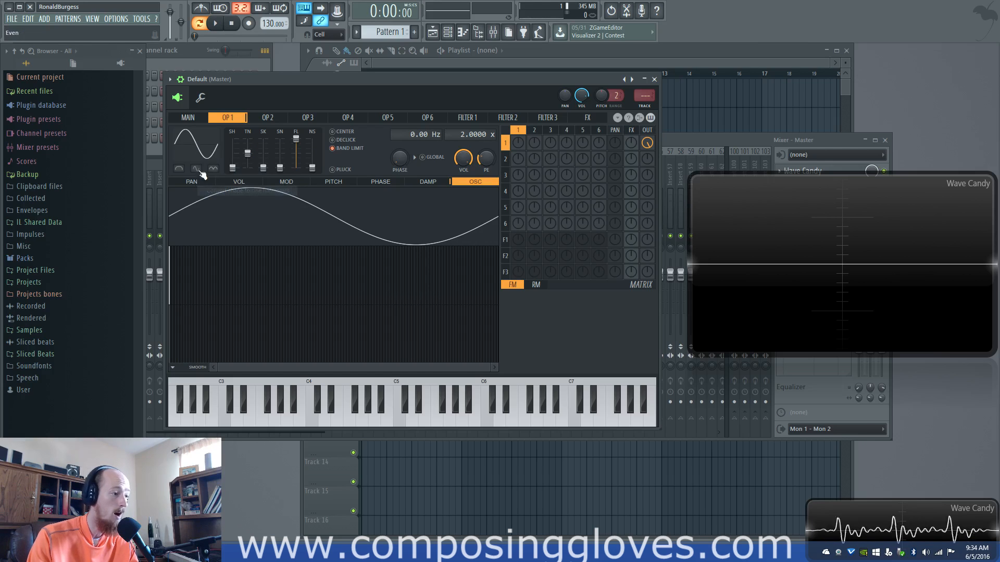
# Raise operator 1's shape to a square wave and reset it with the Sine preset
pyautogui.moveTo(232, 167); pyautogui.dragTo(231, 146)
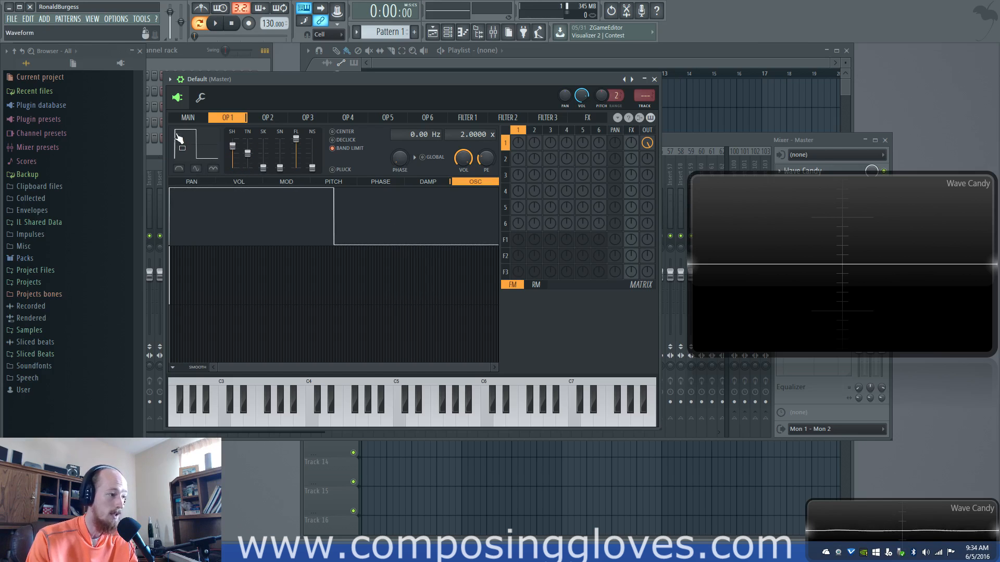
pyautogui.click(190, 144)
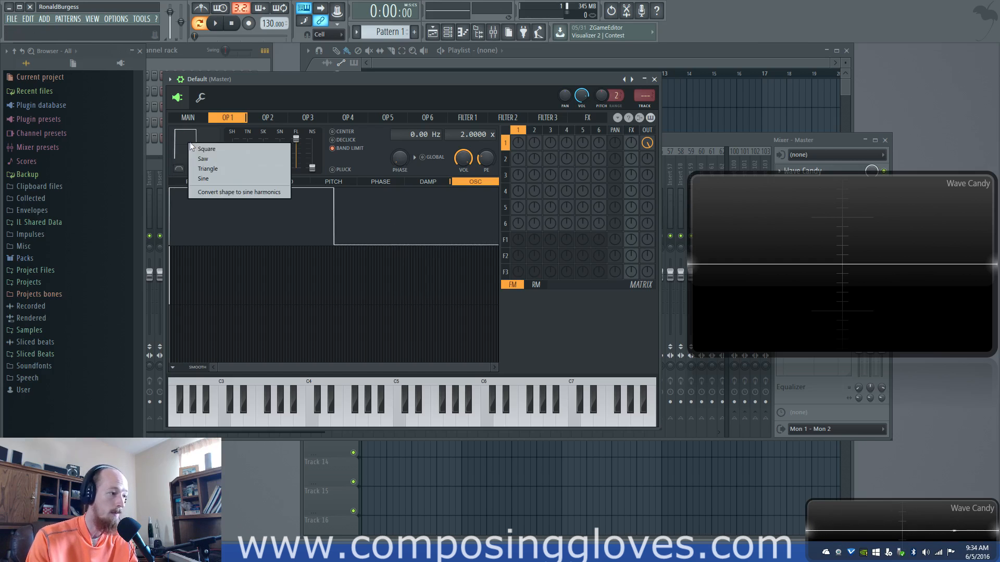
pyautogui.click(203, 179)
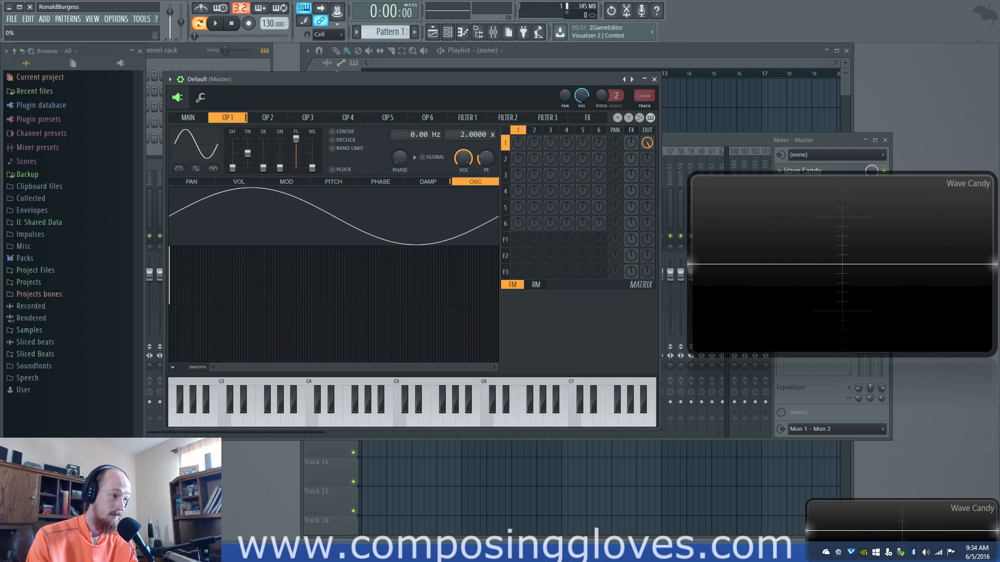
# Draw a rising block of upper harmonics for operator 1, convert the shape to sine harmonics, and restore the Sine preset
pyautogui.moveTo(356, 283); pyautogui.dragTo(390, 264)
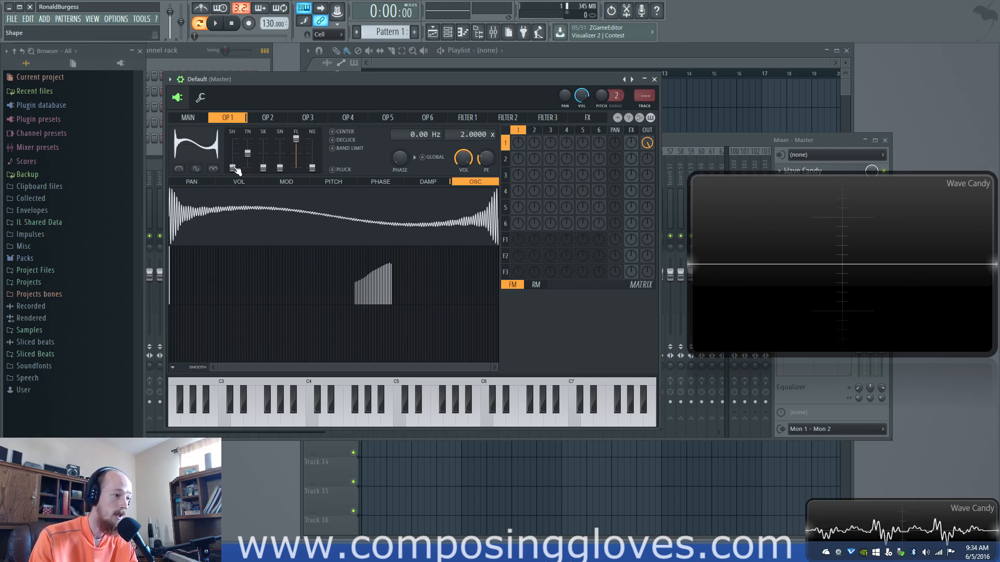
pyautogui.moveTo(233, 167)
pyautogui.mouseDown()
pyautogui.moveTo(237, 149)
pyautogui.moveTo(234, 169)
pyautogui.mouseUp()
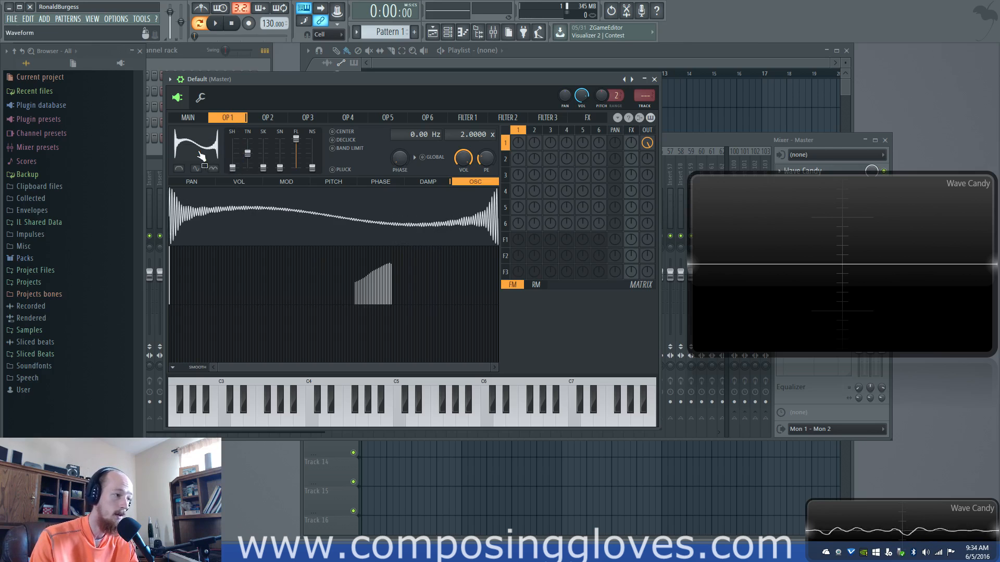
pyautogui.rightClick(201, 155)
pyautogui.click(245, 201)
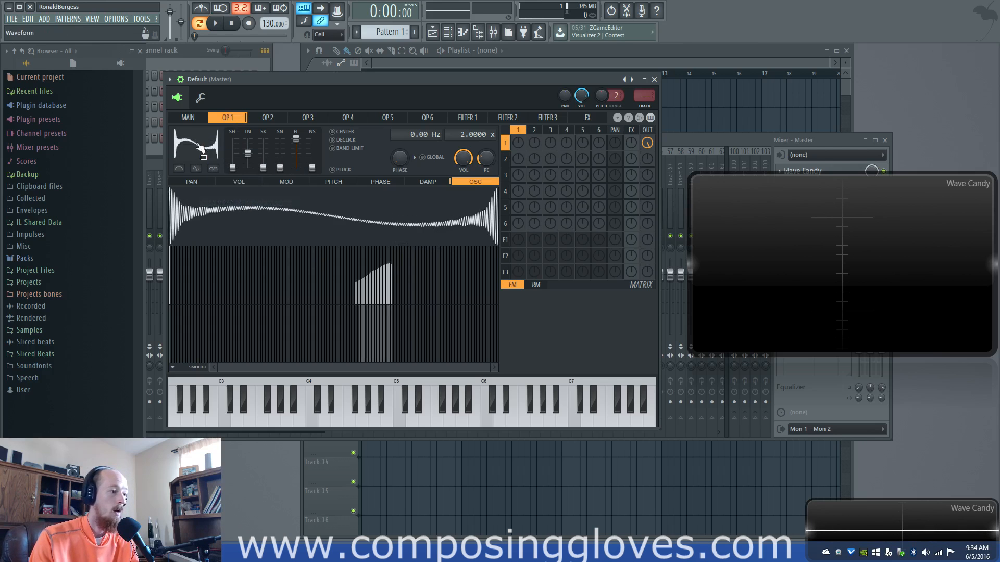
pyautogui.rightClick(201, 148)
pyautogui.click(217, 175)
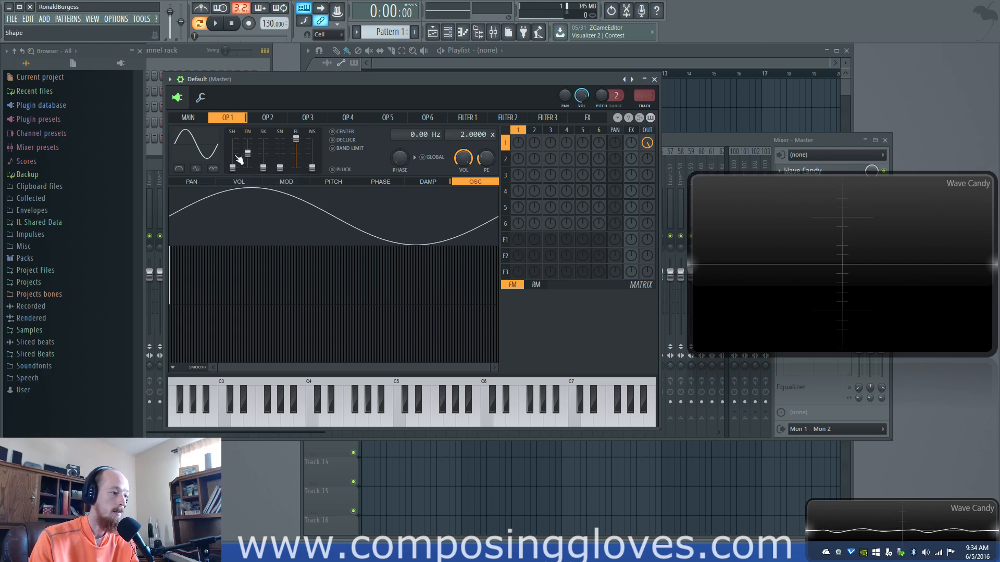
# Raise operator 1's tension, lower it to the minimum, and return it to the centre for a plain sine wave
pyautogui.moveTo(248, 154); pyautogui.dragTo(248, 142)
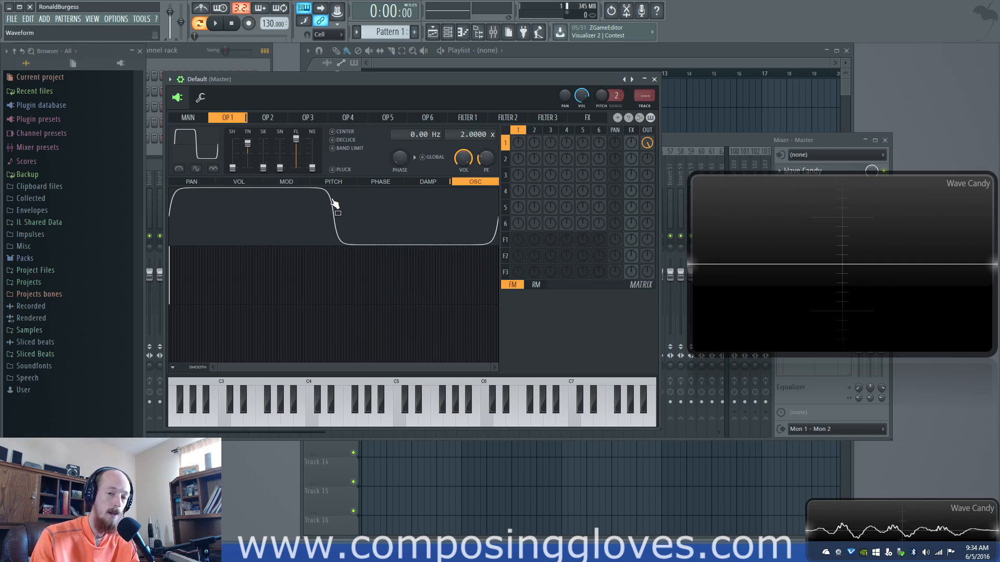
pyautogui.moveTo(247, 143); pyautogui.dragTo(247, 154)
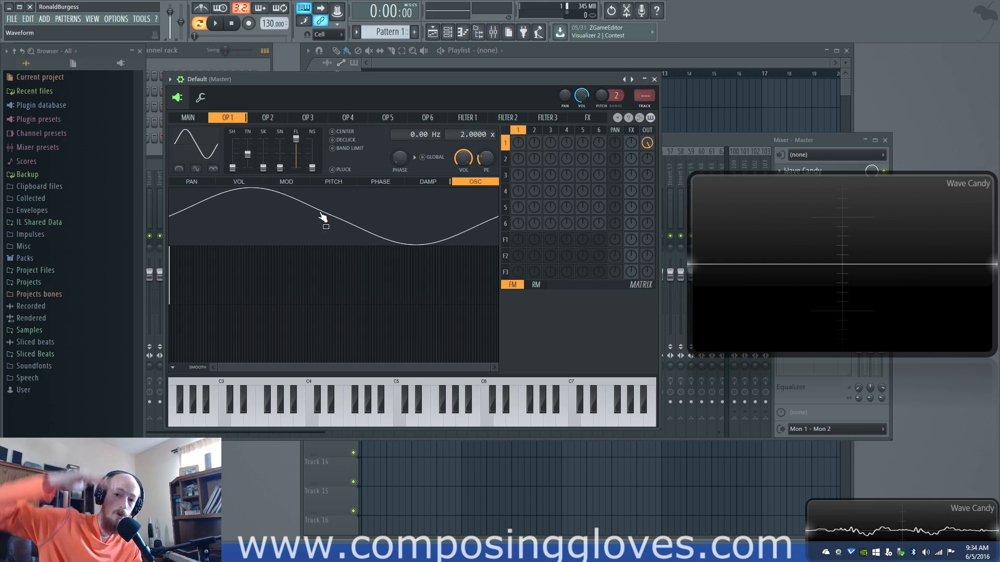
pyautogui.moveTo(248, 154)
pyautogui.mouseDown()
pyautogui.moveTo(248, 146)
pyautogui.moveTo(248, 167)
pyautogui.mouseUp()
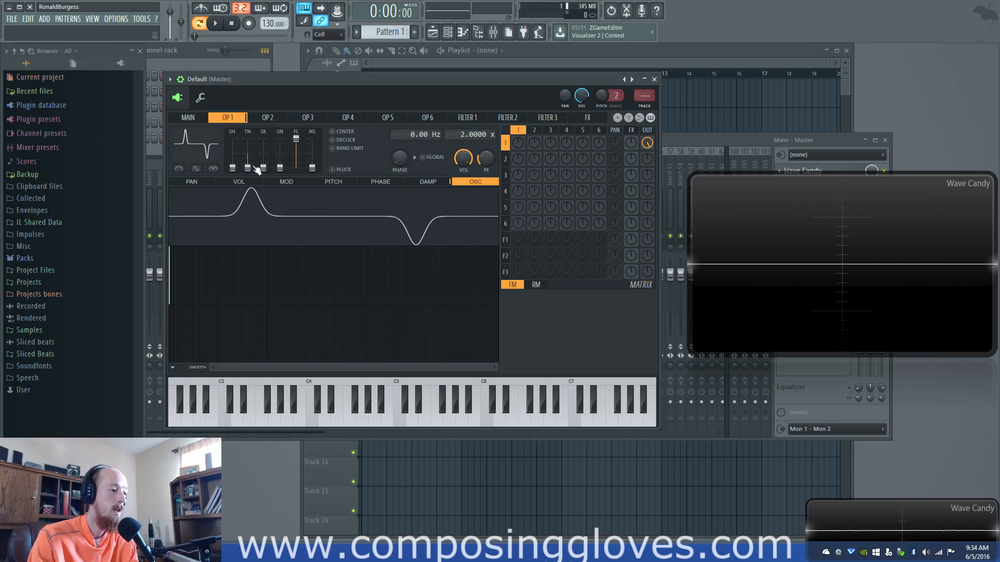
pyautogui.moveTo(251, 171); pyautogui.dragTo(252, 156)
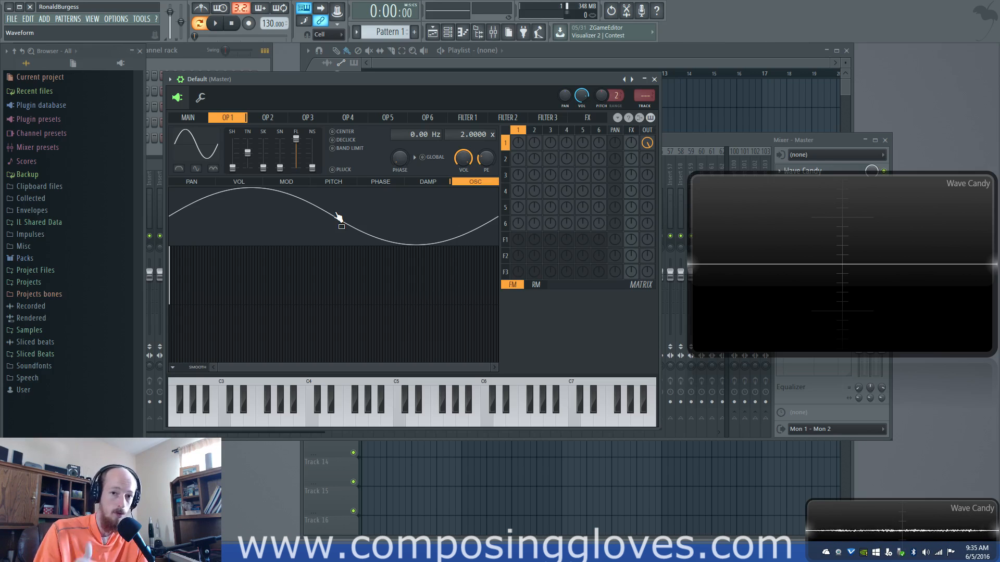
# Lower operator 1's tension partway and reset it to 0%
pyautogui.moveTo(233, 168); pyautogui.dragTo(233, 167)
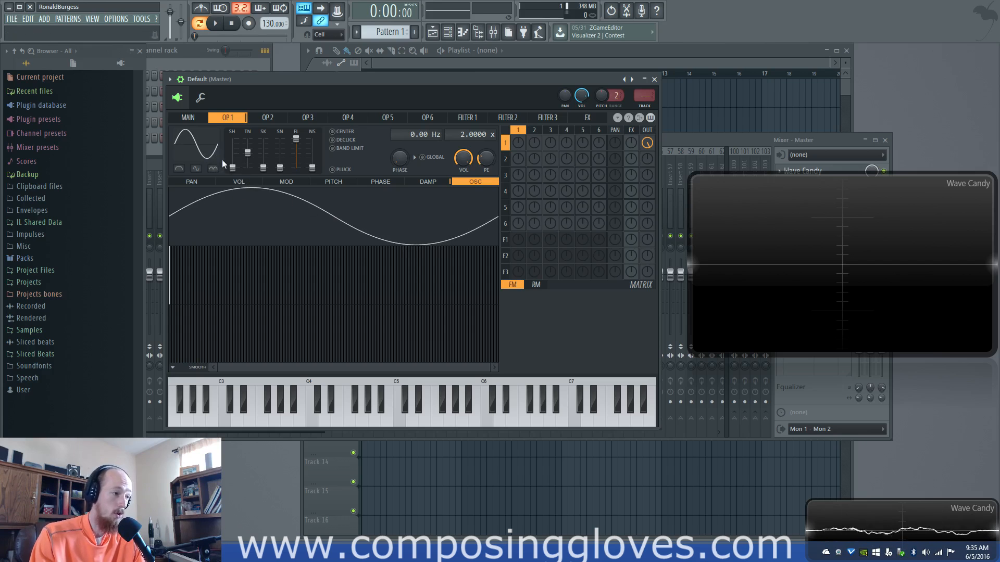
pyautogui.moveTo(247, 153); pyautogui.dragTo(248, 161)
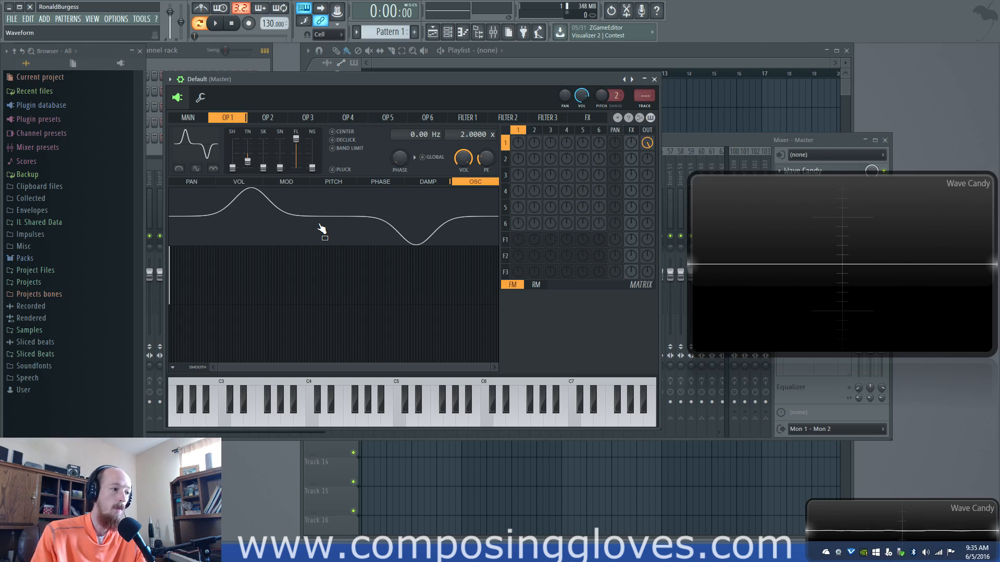
pyautogui.moveTo(246, 153)
pyautogui.mouseDown()
pyautogui.moveTo(246, 139)
pyautogui.moveTo(247, 153)
pyautogui.mouseUp()
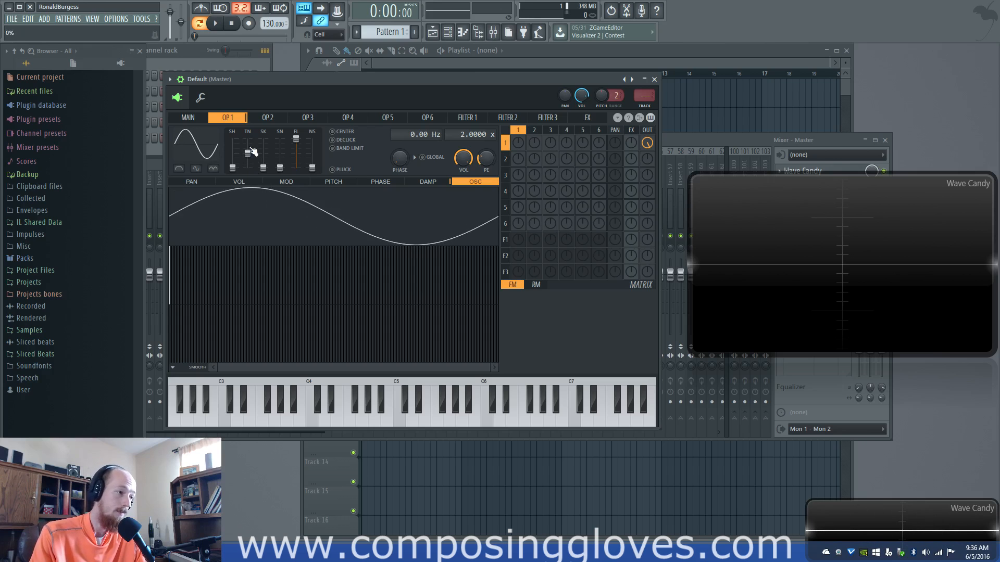
# Raise operator 1's skew to 73% and return it to 0% for a plain sine wave
pyautogui.moveTo(263, 167); pyautogui.dragTo(266, 151)
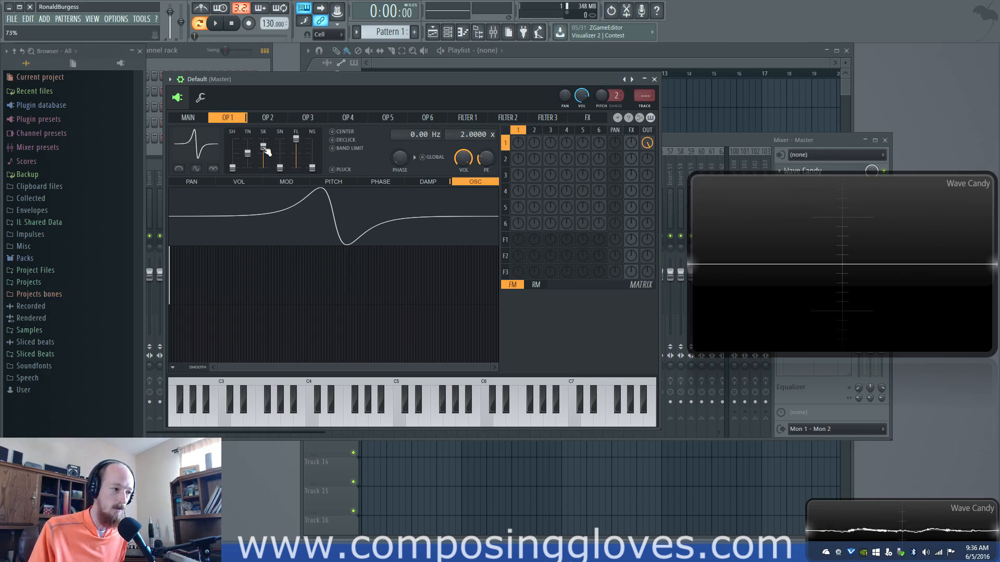
pyautogui.moveTo(267, 151); pyautogui.dragTo(266, 167)
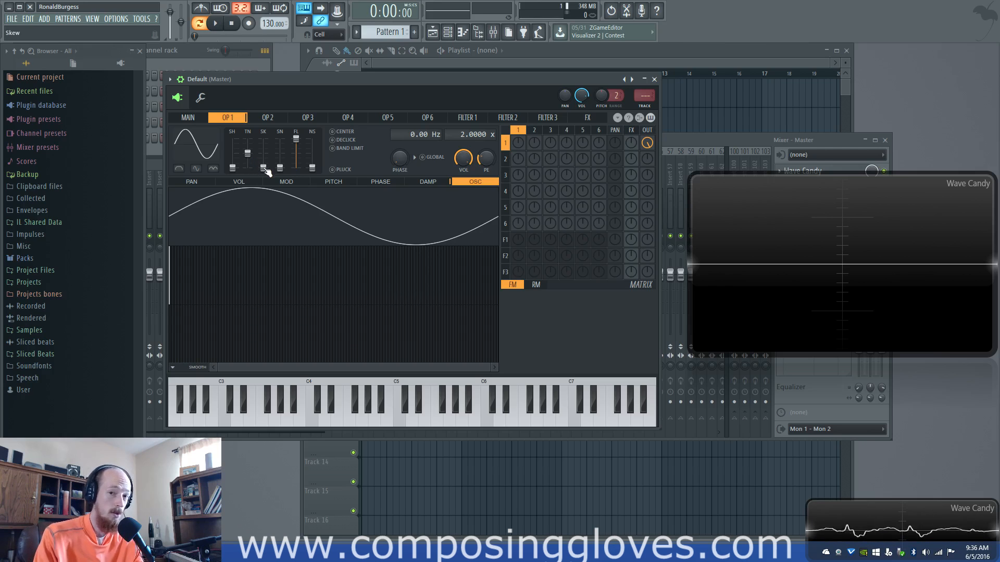
pyautogui.moveTo(264, 169)
pyautogui.mouseDown()
pyautogui.moveTo(264, 149)
pyautogui.moveTo(264, 169)
pyautogui.mouseUp()
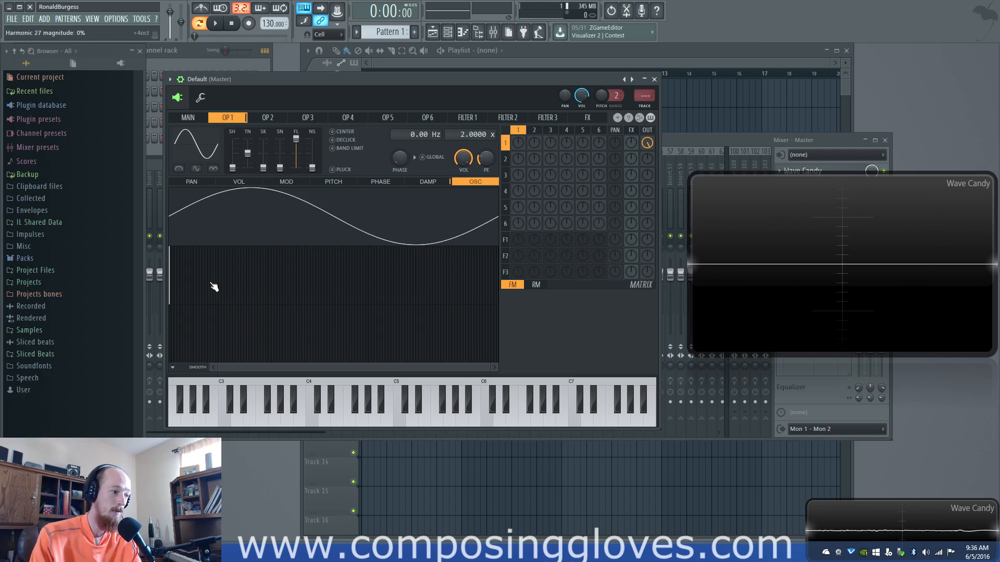
pyautogui.click(410, 184)
pyautogui.click(468, 183)
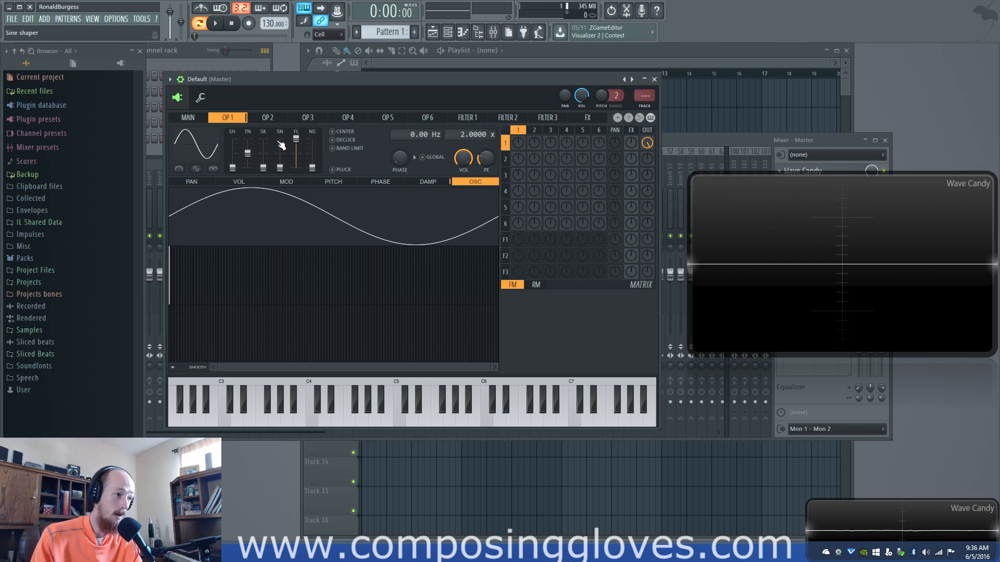
# Raise operator 1's sine shaper to the maximum and reset it to 0%
pyautogui.click(281, 168)
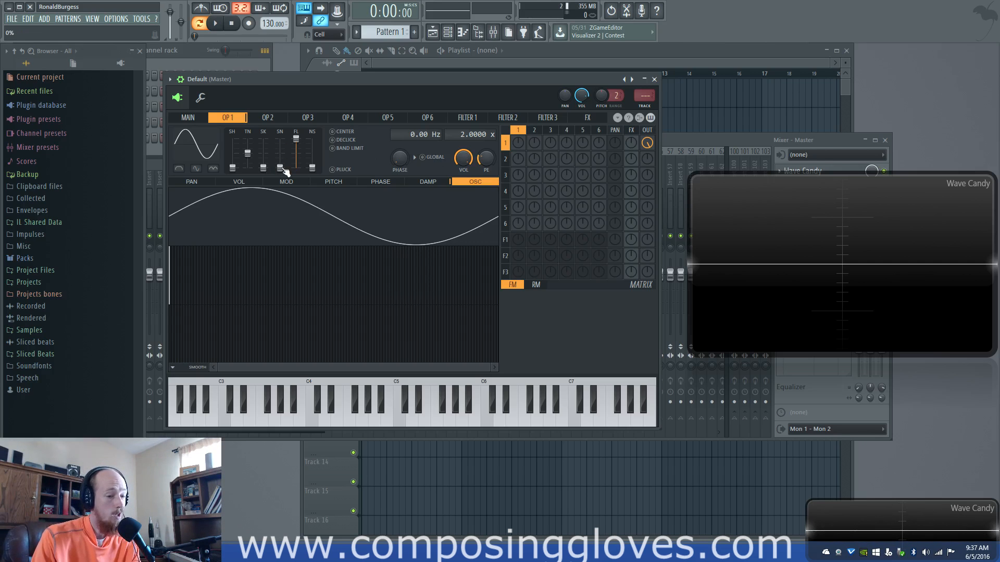
pyautogui.moveTo(282, 168); pyautogui.dragTo(282, 138)
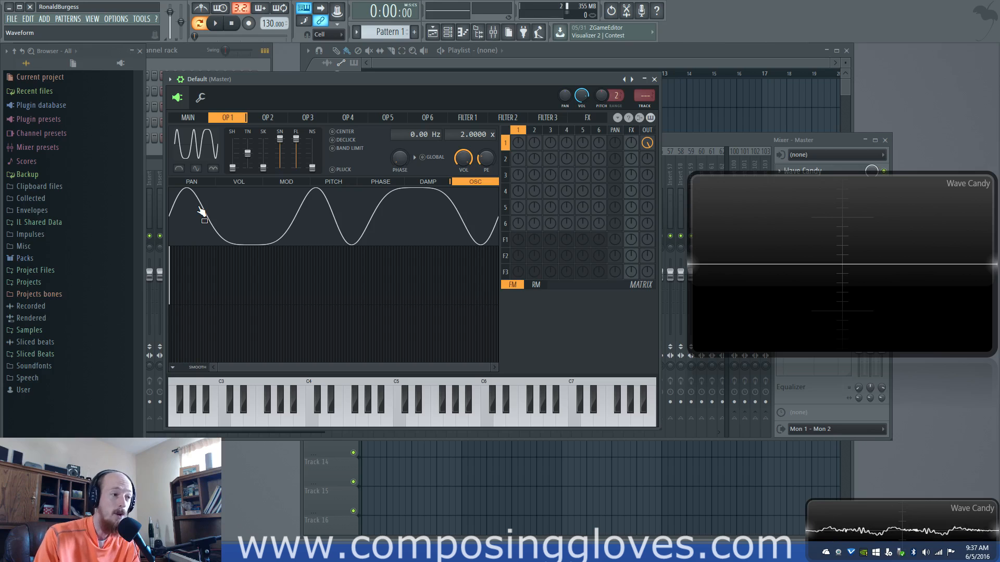
pyautogui.moveTo(280, 152)
pyautogui.mouseDown()
pyautogui.moveTo(281, 164)
pyautogui.moveTo(279, 141)
pyautogui.moveTo(280, 167)
pyautogui.mouseUp()
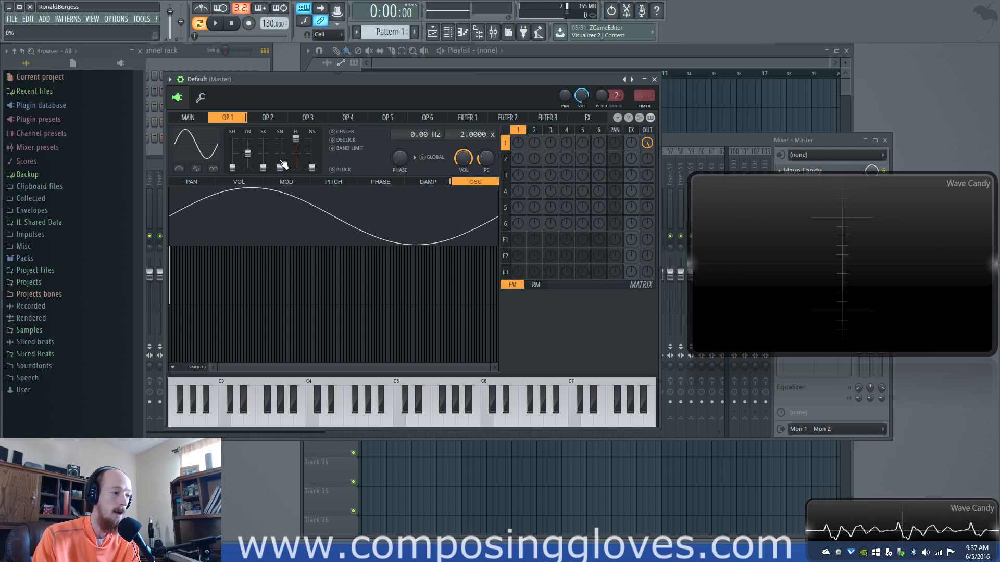
# Sweep operator 1's sine shaper between maximum and partway settings, and return it to the minimum
pyautogui.moveTo(281, 165); pyautogui.dragTo(280, 138)
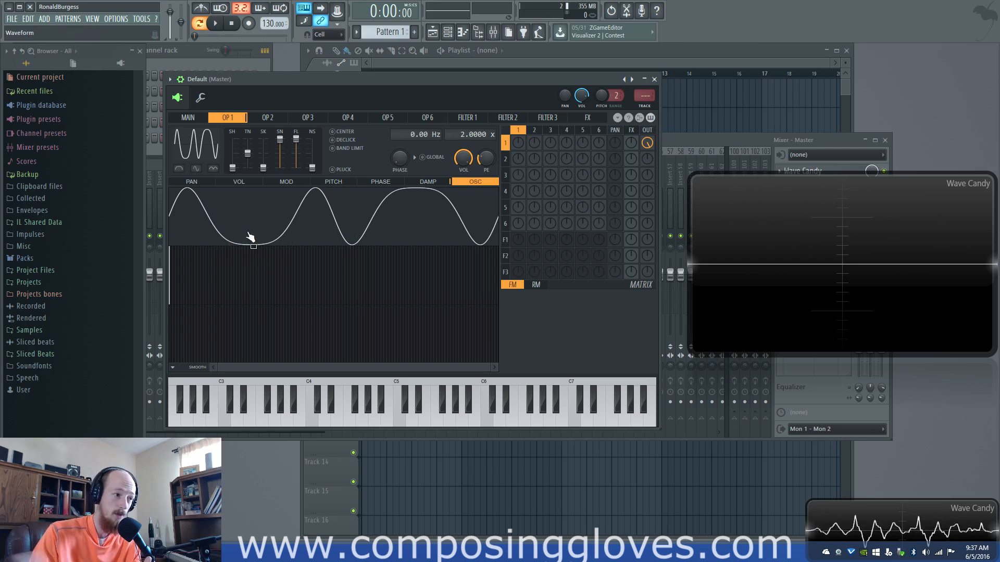
pyautogui.moveTo(279, 139); pyautogui.dragTo(279, 155)
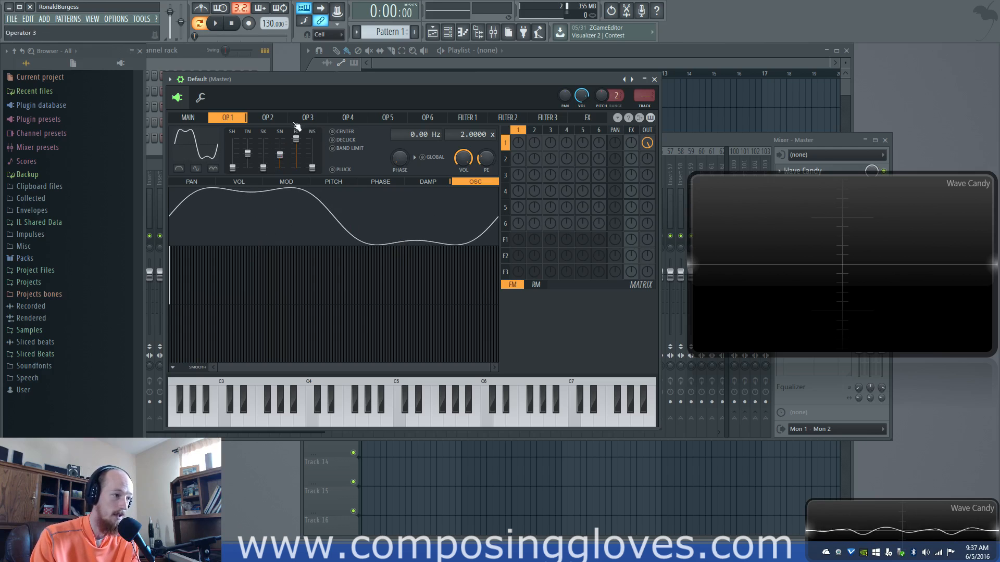
pyautogui.moveTo(280, 155); pyautogui.dragTo(280, 142)
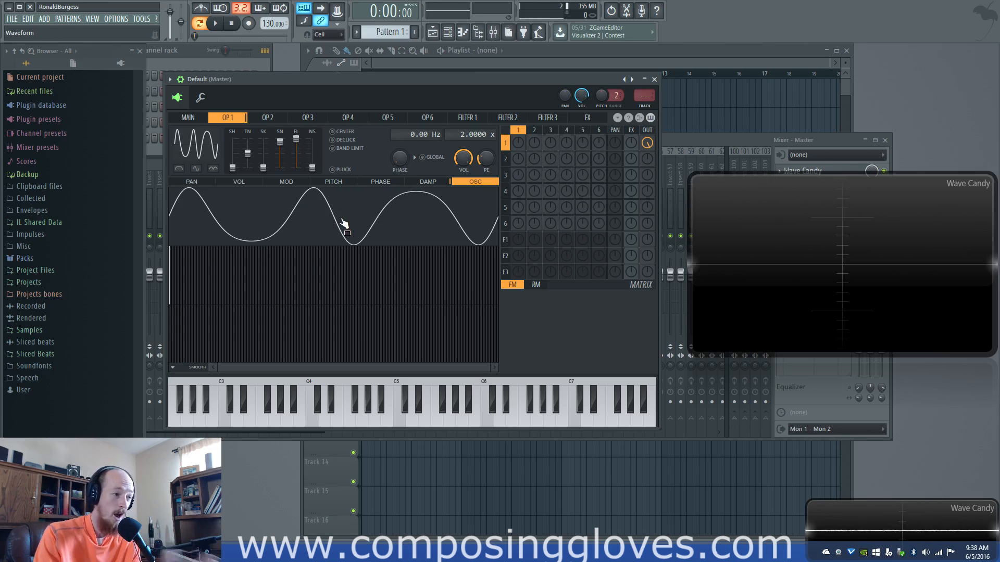
pyautogui.click(387, 411)
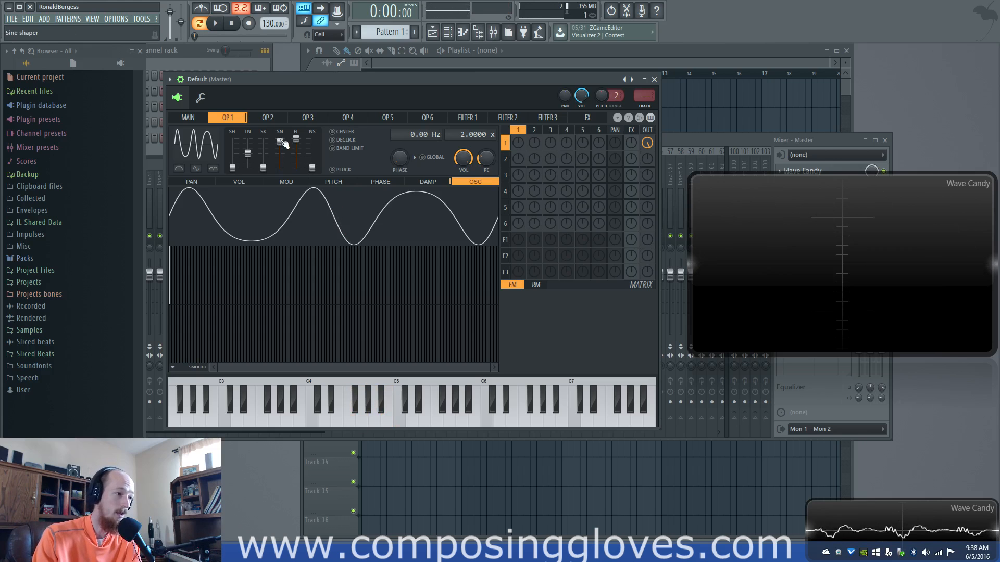
pyautogui.moveTo(280, 141); pyautogui.dragTo(281, 169)
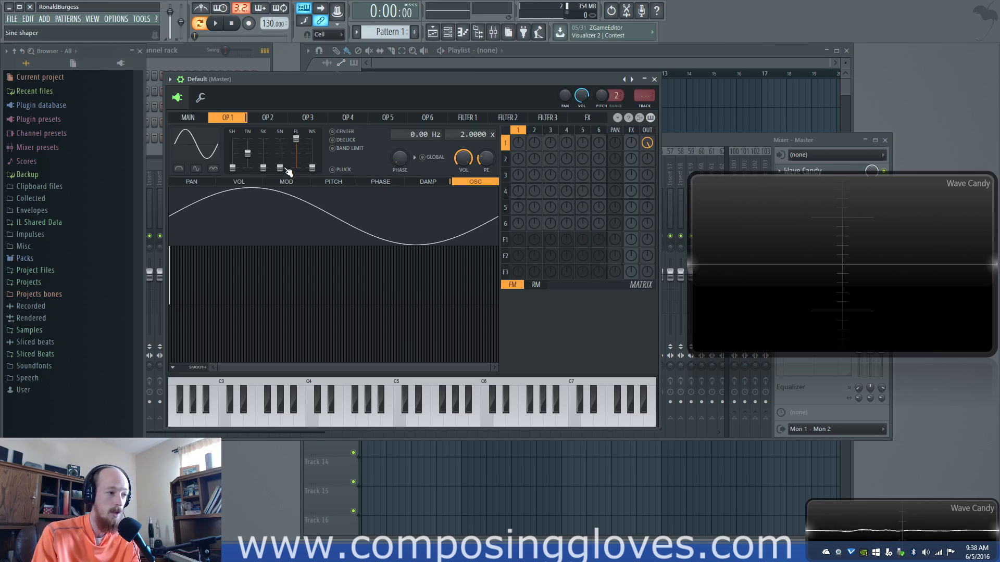
# Apply the Saw preset to operator 1 and lower its pre-filter to the minimum
pyautogui.moveTo(296, 139)
pyautogui.mouseDown()
pyautogui.moveTo(296, 166)
pyautogui.moveTo(296, 139)
pyautogui.mouseUp()
pyautogui.rightClick(207, 149)
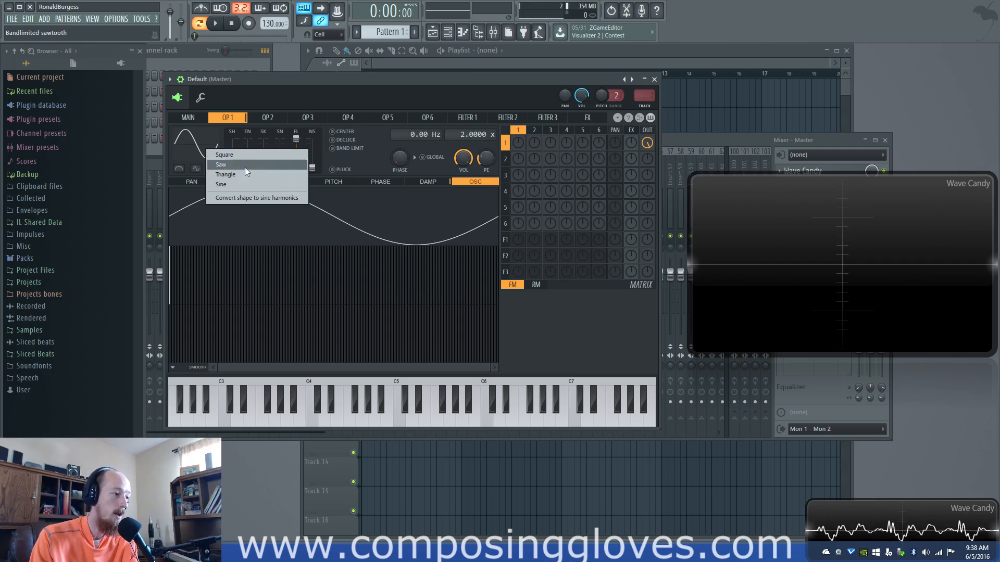
pyautogui.click(245, 163)
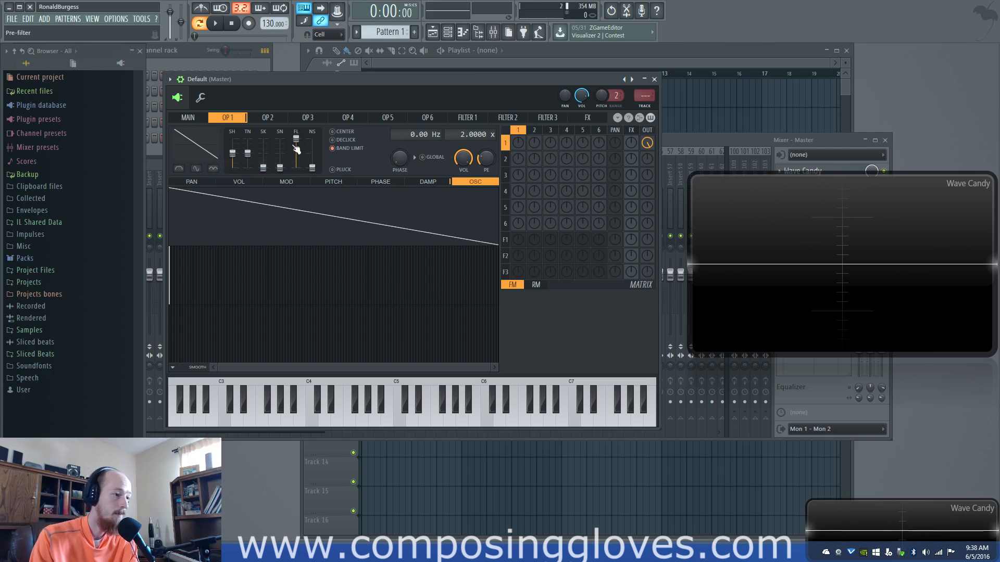
pyautogui.moveTo(296, 140); pyautogui.dragTo(295, 167)
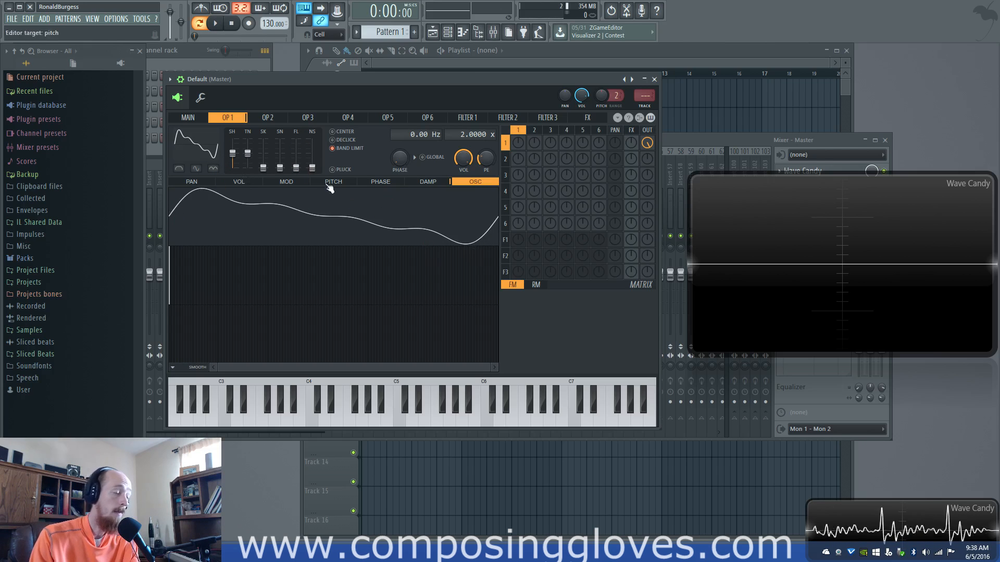
# Raise operator 1's pre-filter to 100%, lower it to the minimum again, and restore the Sine preset
pyautogui.moveTo(296, 167)
pyautogui.mouseDown()
pyautogui.moveTo(296, 139)
pyautogui.moveTo(295, 167)
pyautogui.mouseUp()
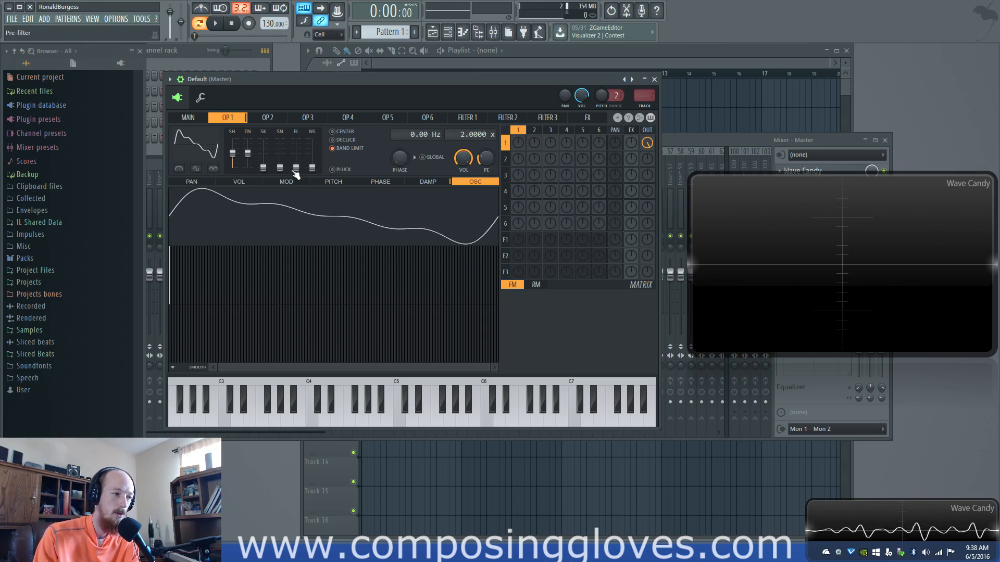
pyautogui.moveTo(295, 167); pyautogui.dragTo(296, 140)
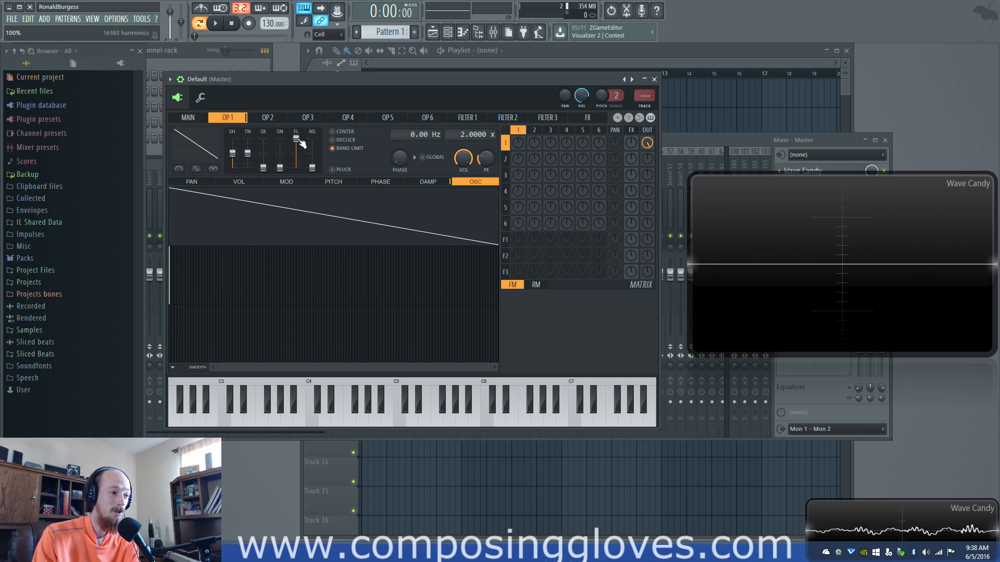
pyautogui.moveTo(296, 138); pyautogui.dragTo(296, 167)
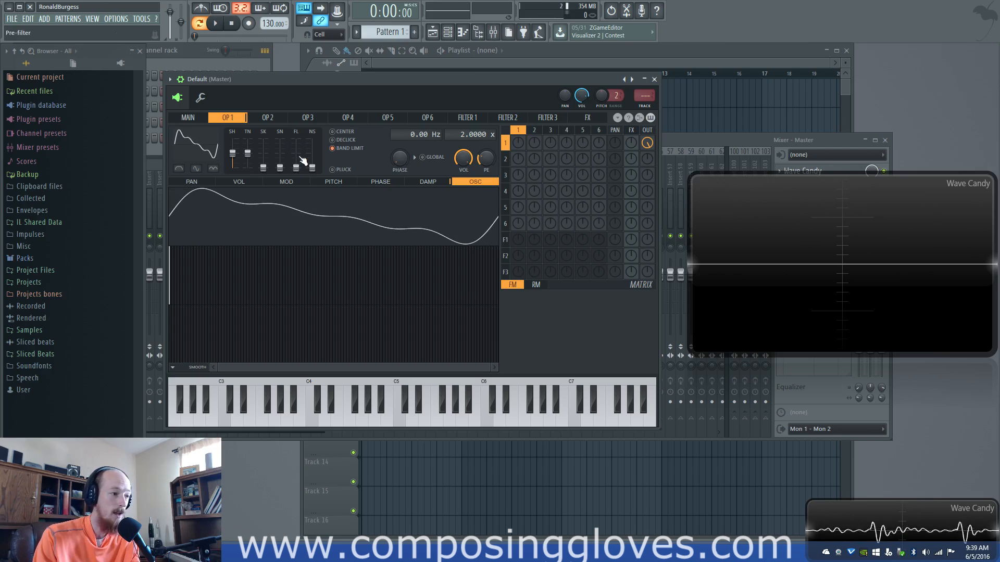
pyautogui.rightClick(208, 146)
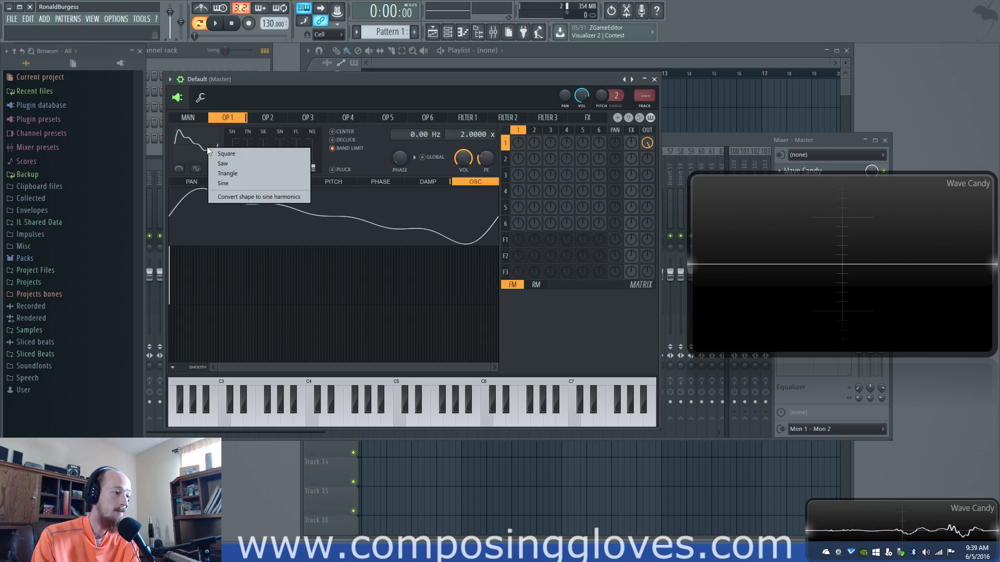
pyautogui.click(251, 180)
# Raise operator 1's noise level to the maximum and return it to the minimum
pyautogui.moveTo(315, 168); pyautogui.dragTo(315, 146)
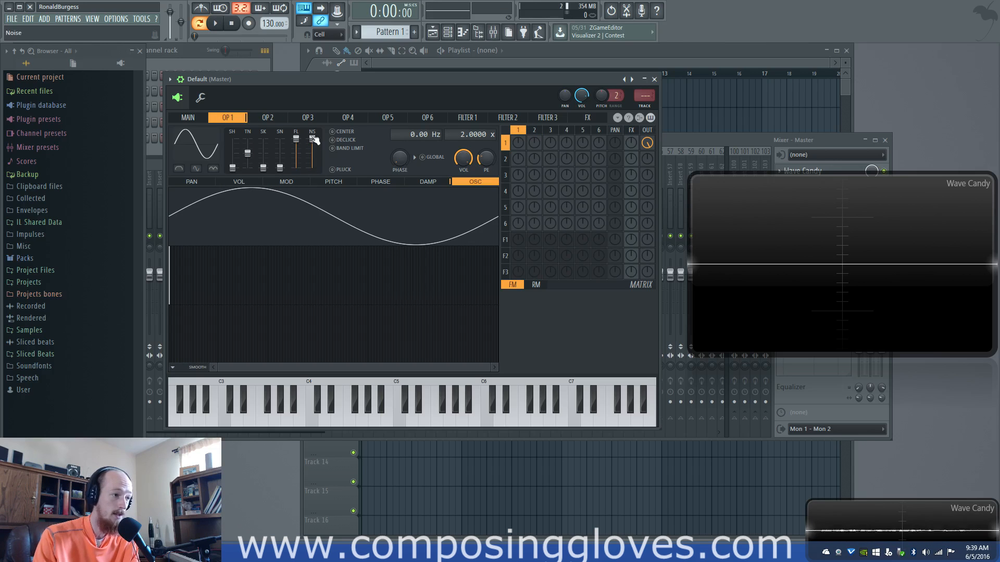
pyautogui.moveTo(314, 140); pyautogui.dragTo(316, 172)
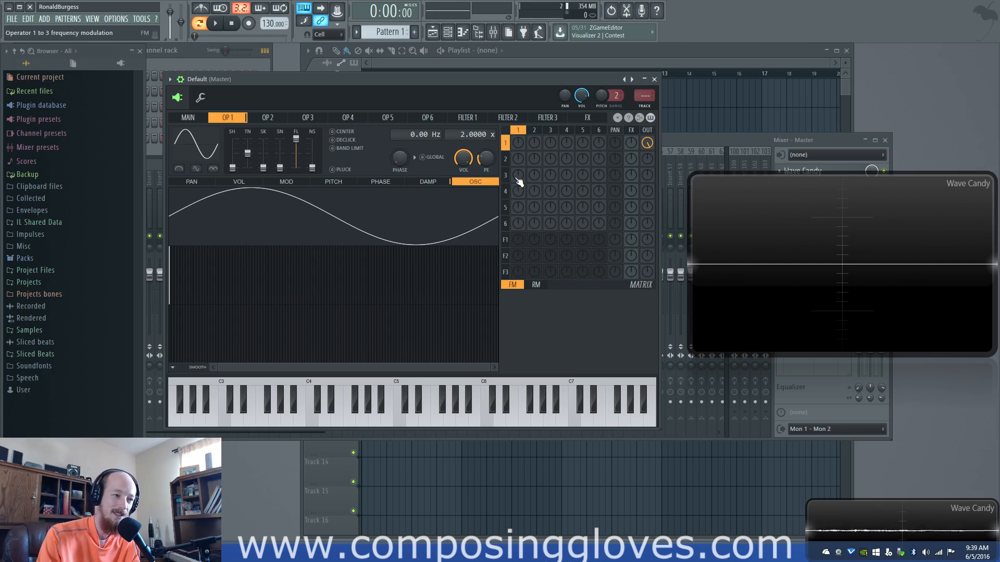
pyautogui.moveTo(316, 173)
pyautogui.mouseDown()
pyautogui.moveTo(313, 152)
pyautogui.moveTo(312, 168)
pyautogui.mouseUp()
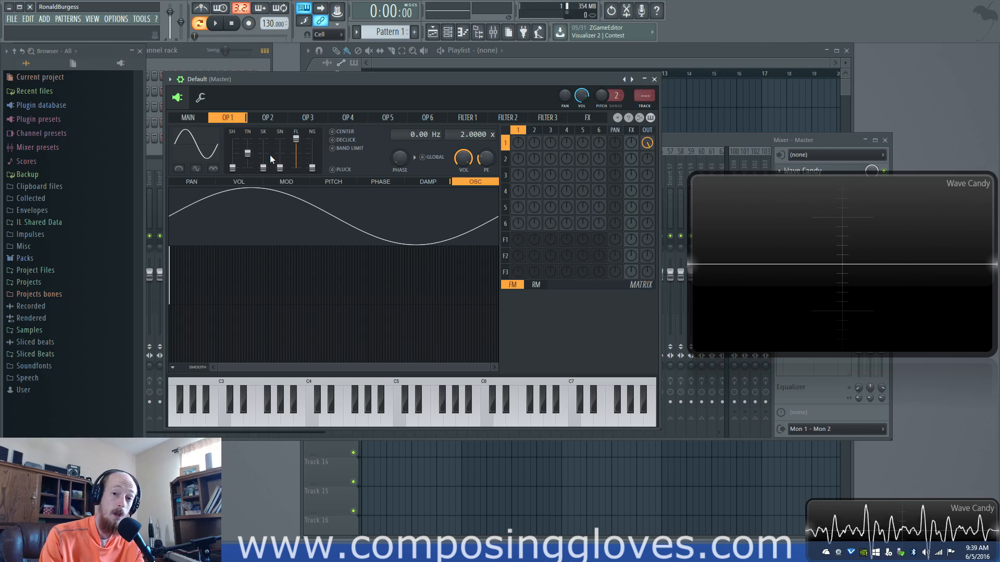
# Try operator 1's half and even waveform modifiers, and switch both off again
pyautogui.click(178, 169)
pyautogui.click(195, 168)
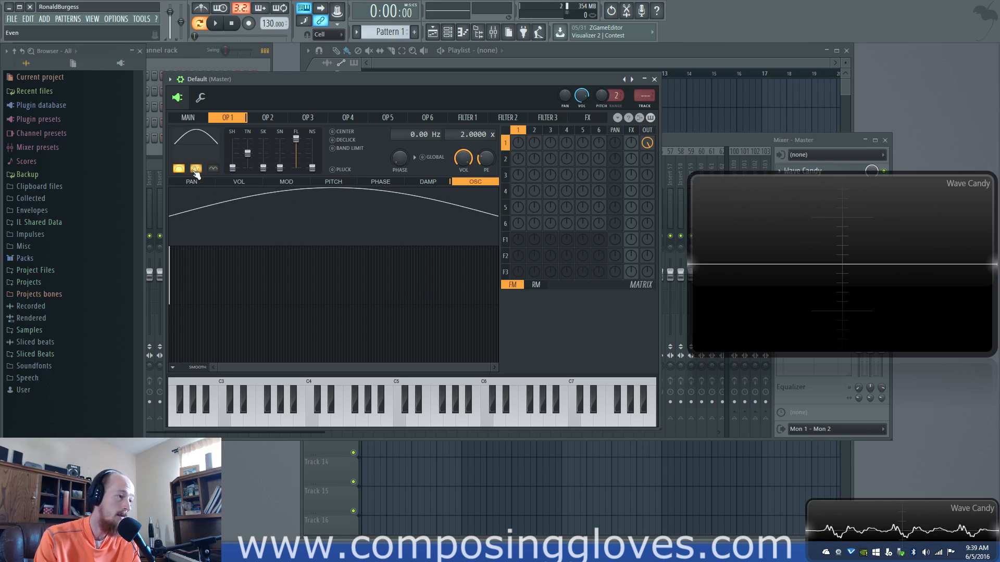
pyautogui.click(196, 169)
pyautogui.click(184, 172)
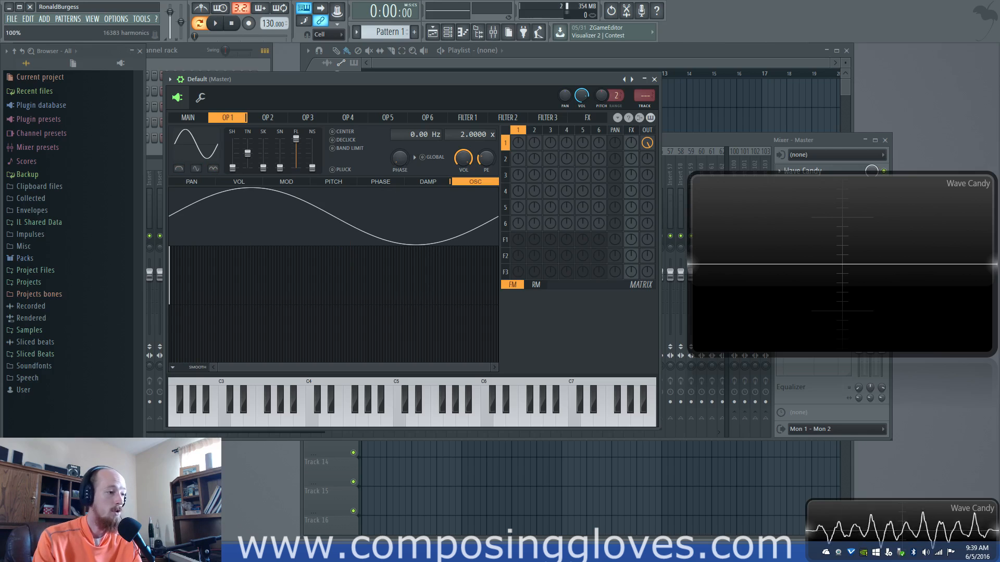
# Enable the half waveform modifier with Center on operator 1, and switch both off again
pyautogui.rightClick(196, 152)
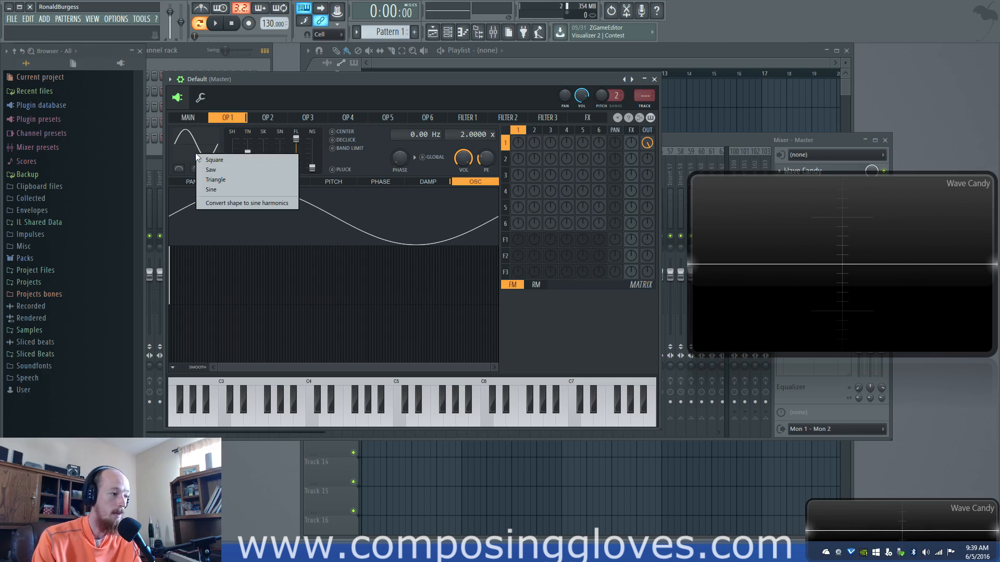
pyautogui.click(193, 143)
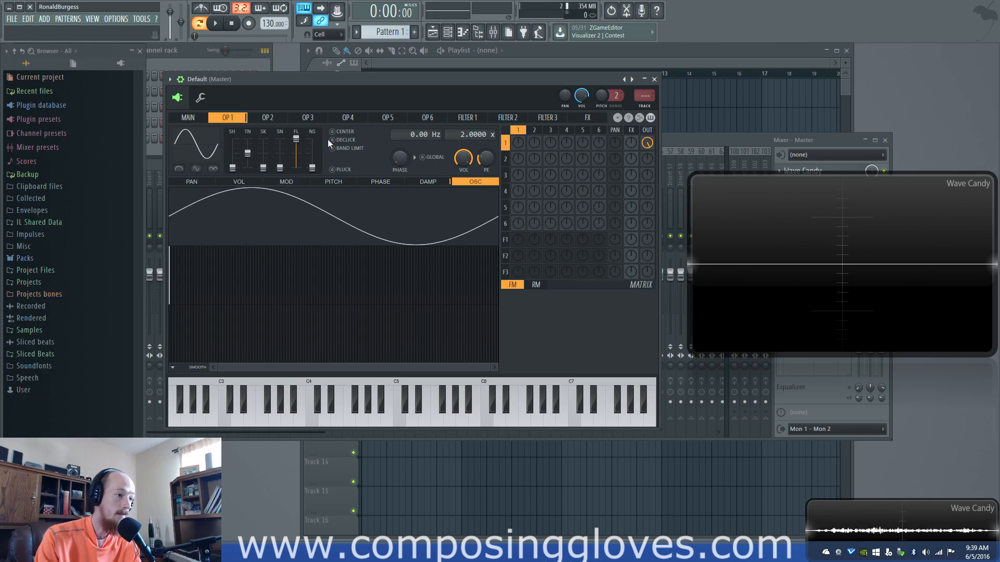
pyautogui.click(179, 169)
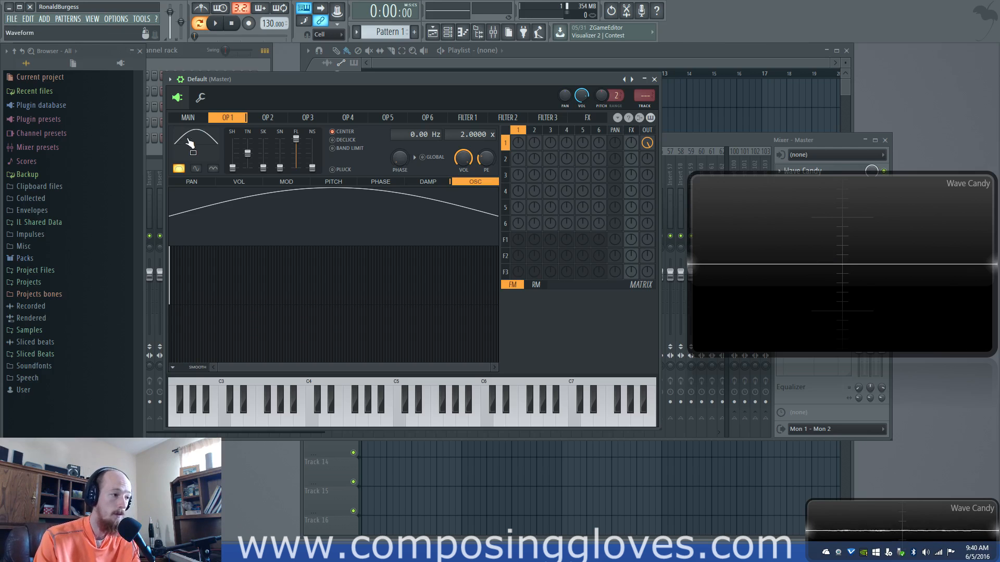
pyautogui.click(178, 169)
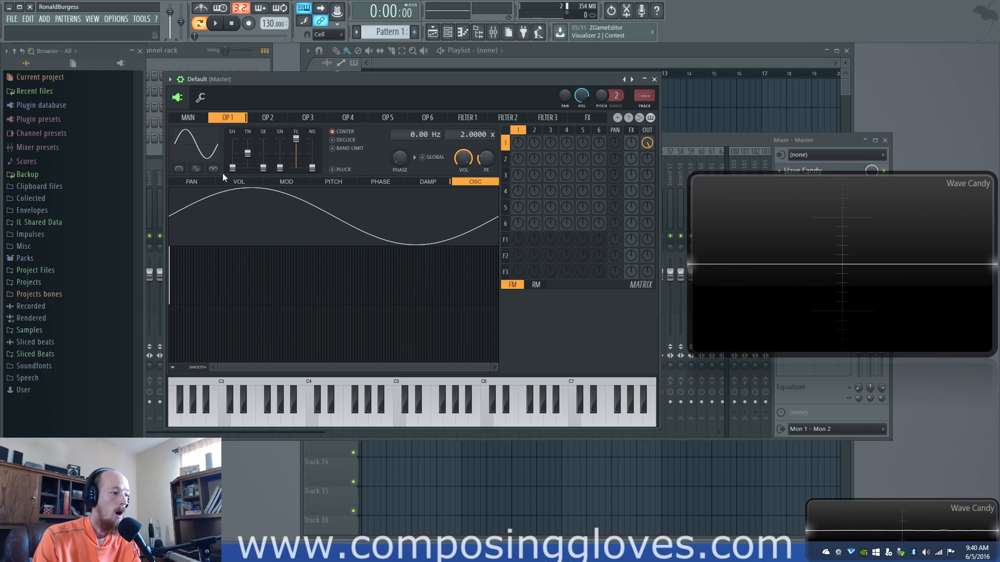
# Apply the Saw preset to operator 1, play a note, and restore the Sine preset
pyautogui.click(210, 147)
pyautogui.click(264, 166)
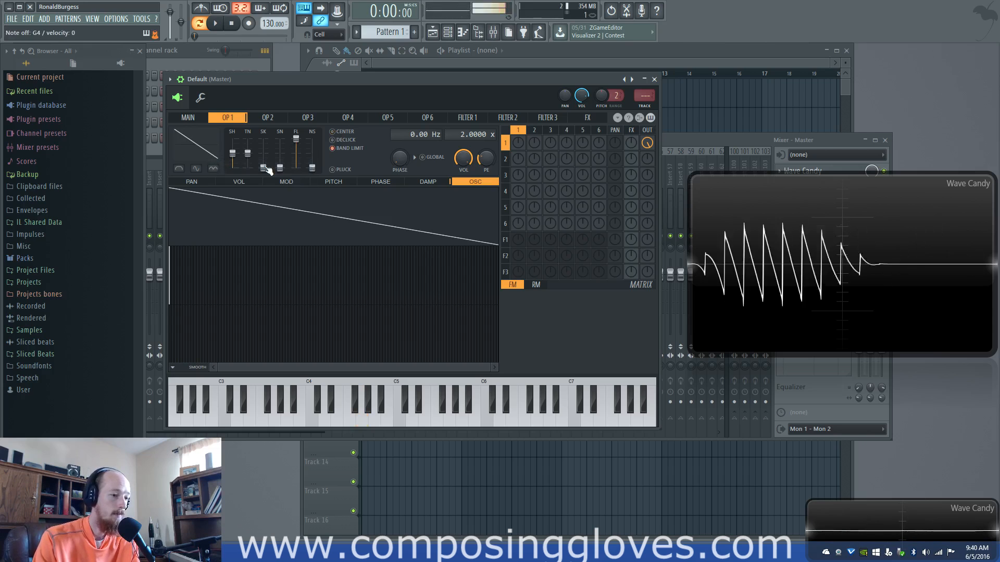
pyautogui.click(210, 157)
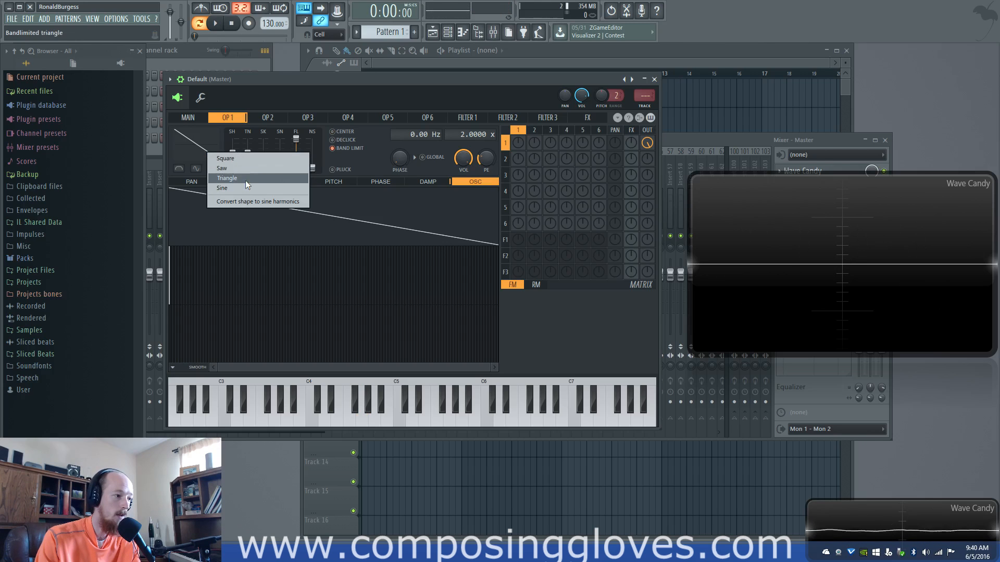
pyautogui.click(245, 186)
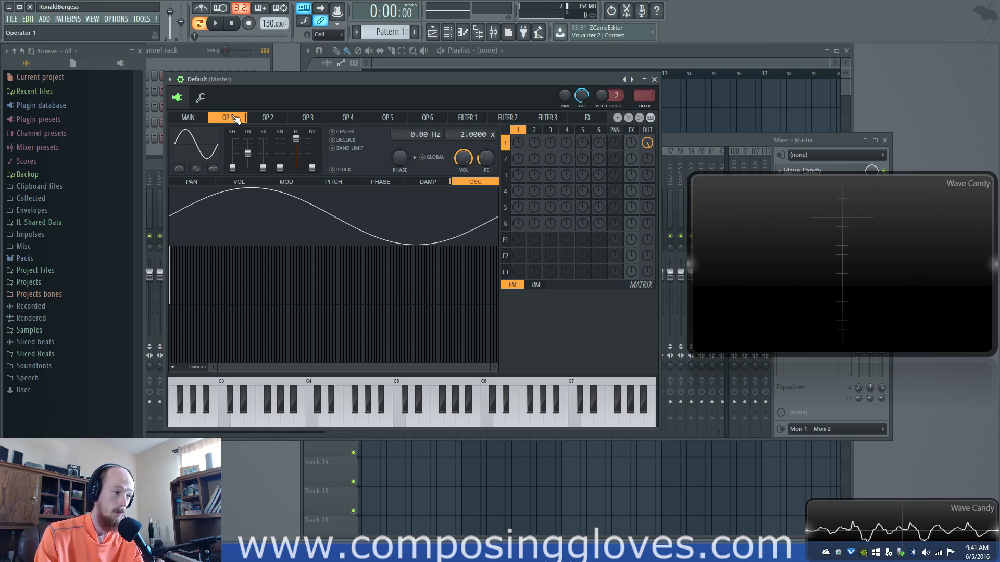
# Play high notes on operator 1 with Declick switched on and off for comparison, leaving it off
pyautogui.click(332, 140)
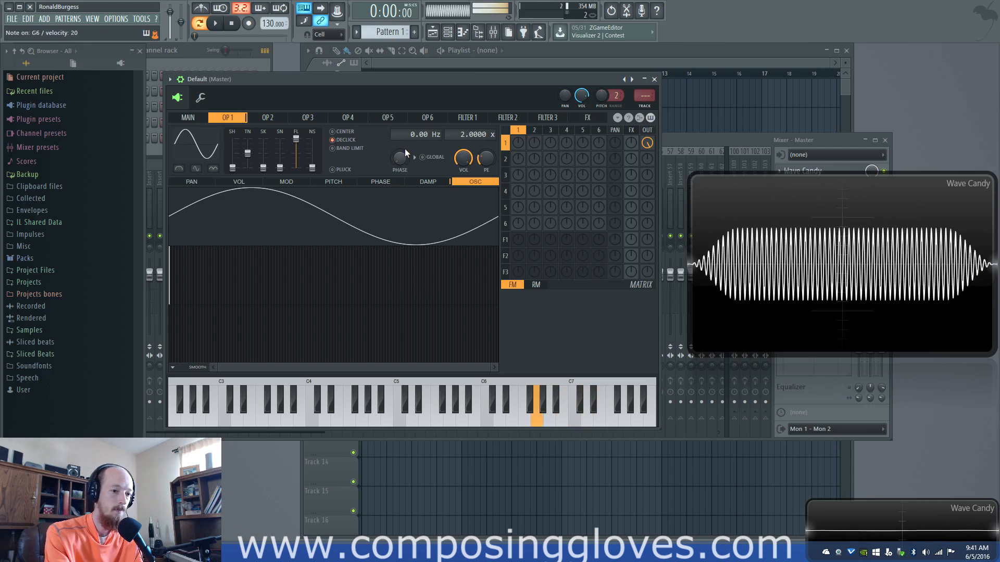
pyautogui.click(334, 140)
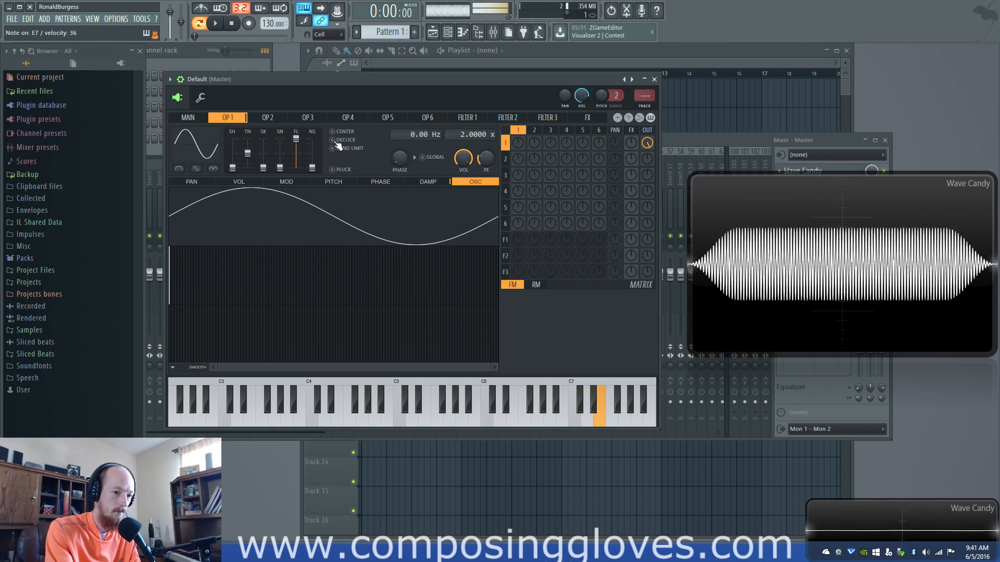
pyautogui.click(333, 142)
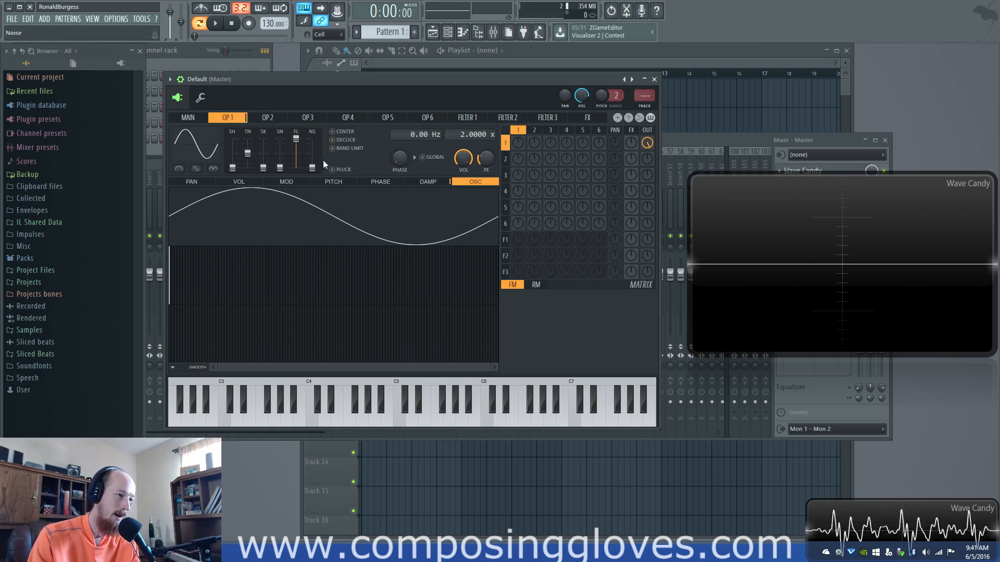
# Frequency-modulate operator 1 at a frequency ratio of 44 with operator 2 at a ratio of 64
pyautogui.click(342, 149)
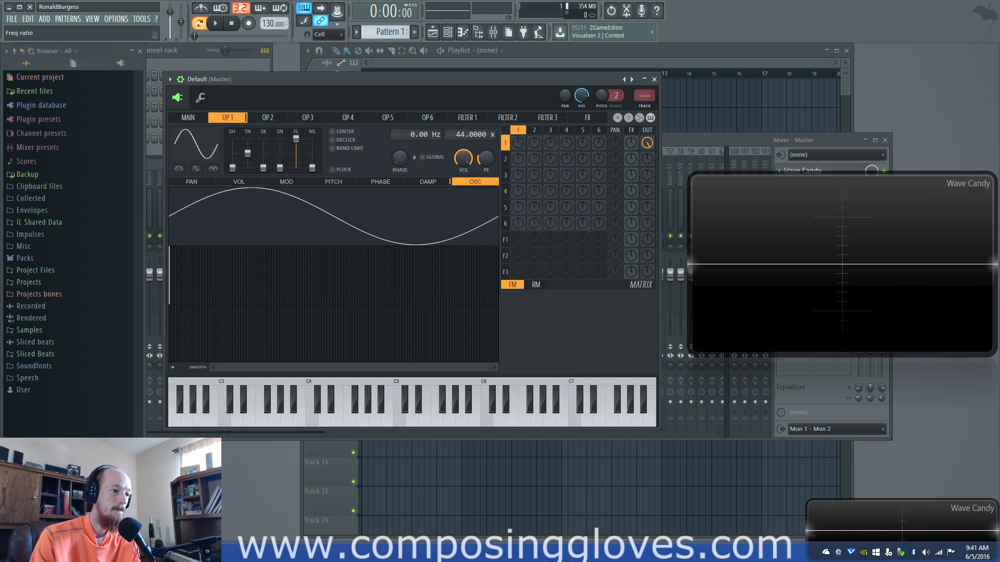
pyautogui.click(534, 143)
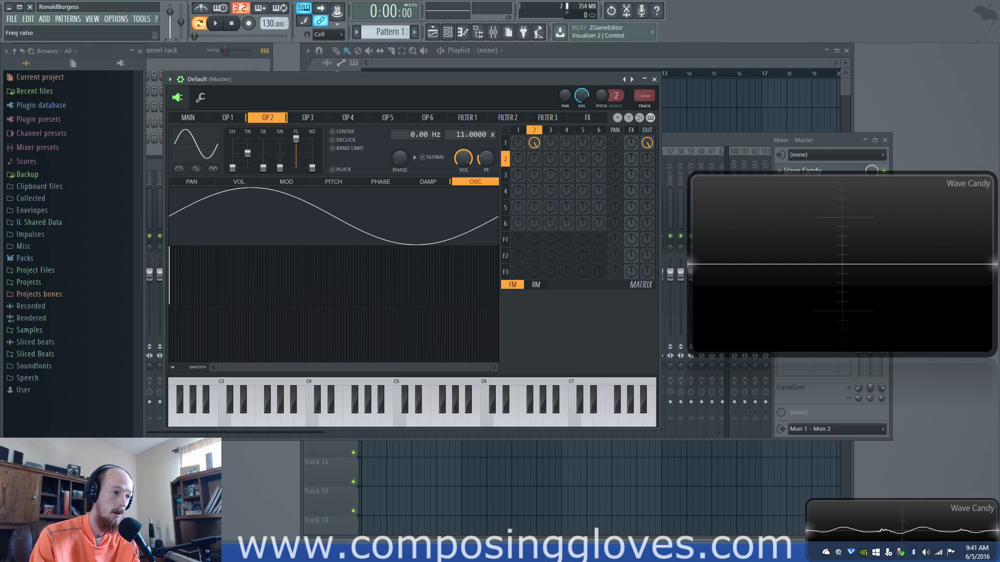
pyautogui.moveTo(464, 120); pyautogui.dragTo(464, 116)
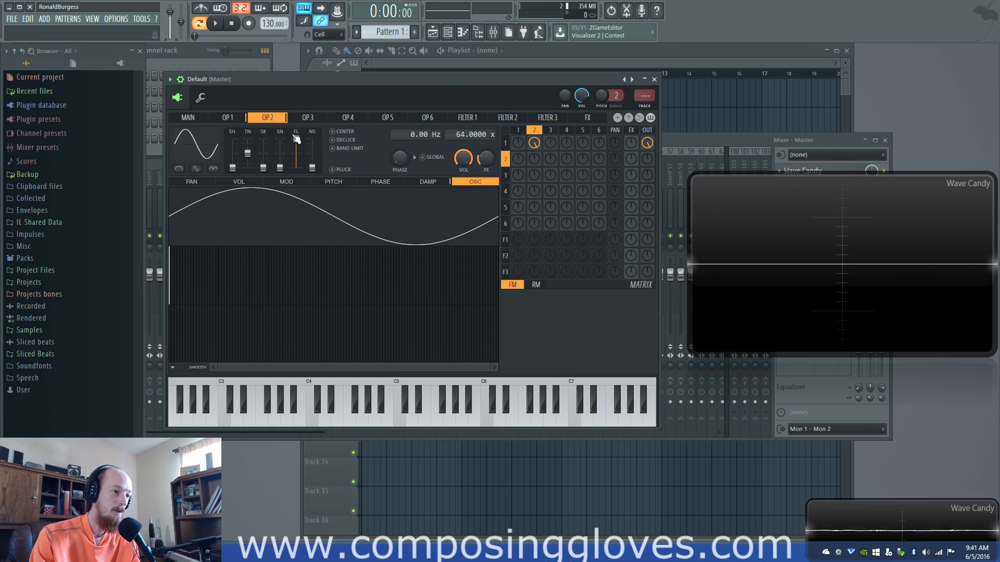
pyautogui.click(241, 120)
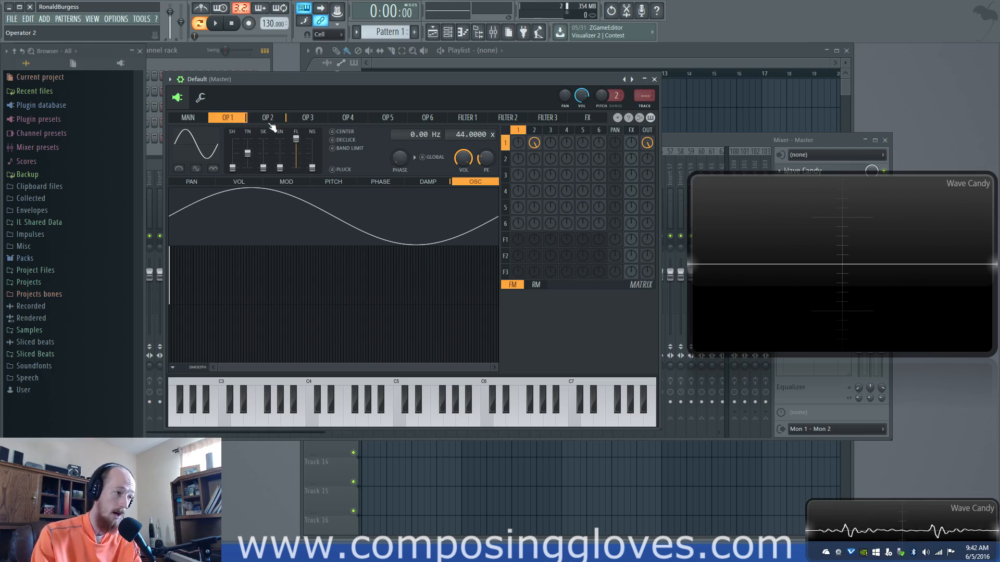
pyautogui.click(534, 135)
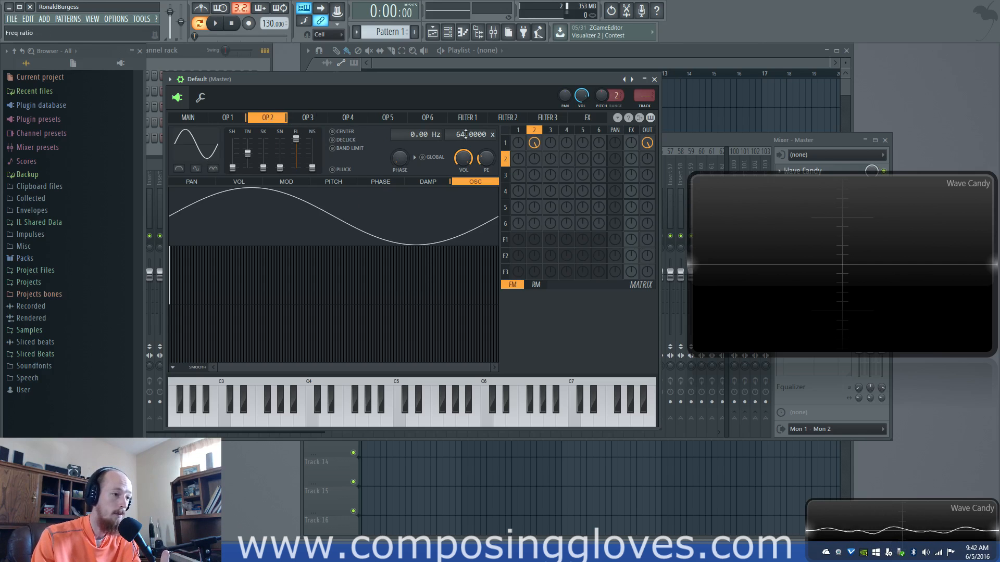
pyautogui.click(244, 121)
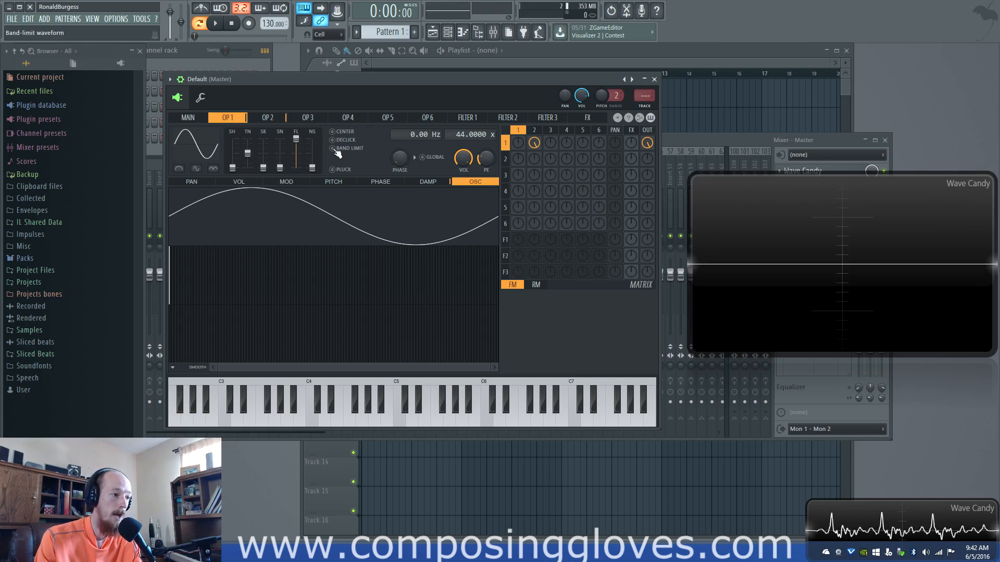
pyautogui.click(272, 119)
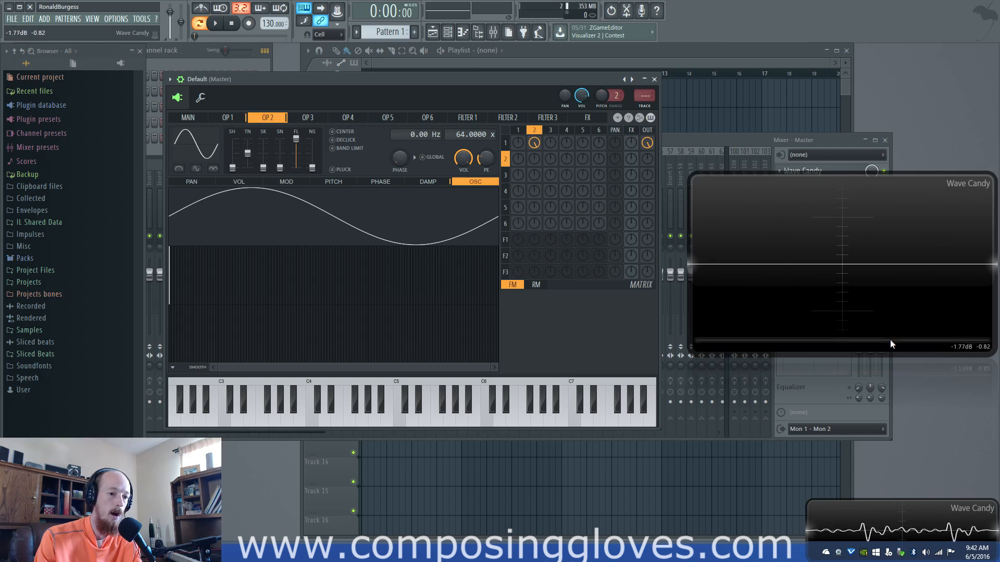
# Enlarge the Wave Candy window as a frequency spectrum display and play low notes through the two modulated operators
pyautogui.moveTo(888, 353); pyautogui.dragTo(907, 545)
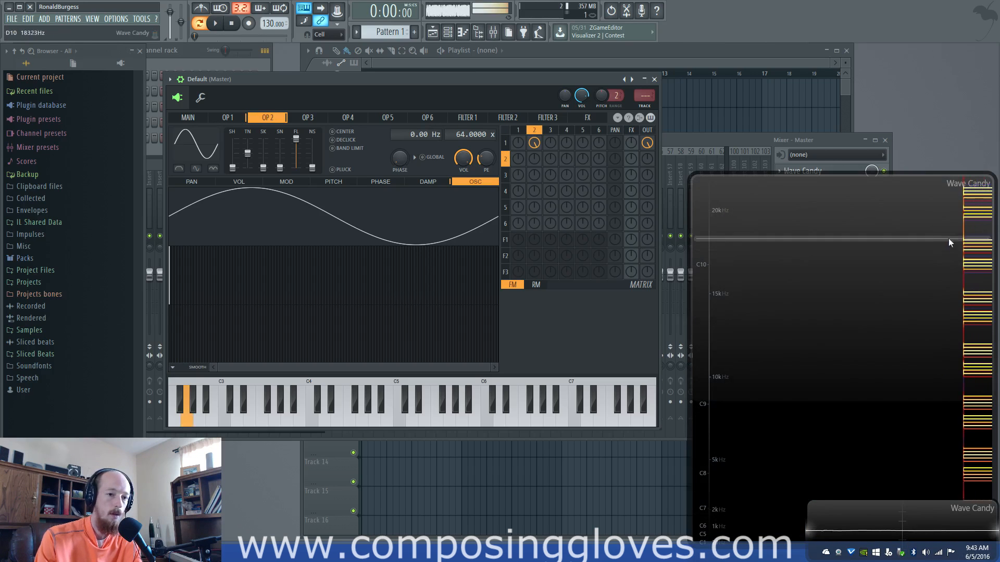
pyautogui.click(188, 118)
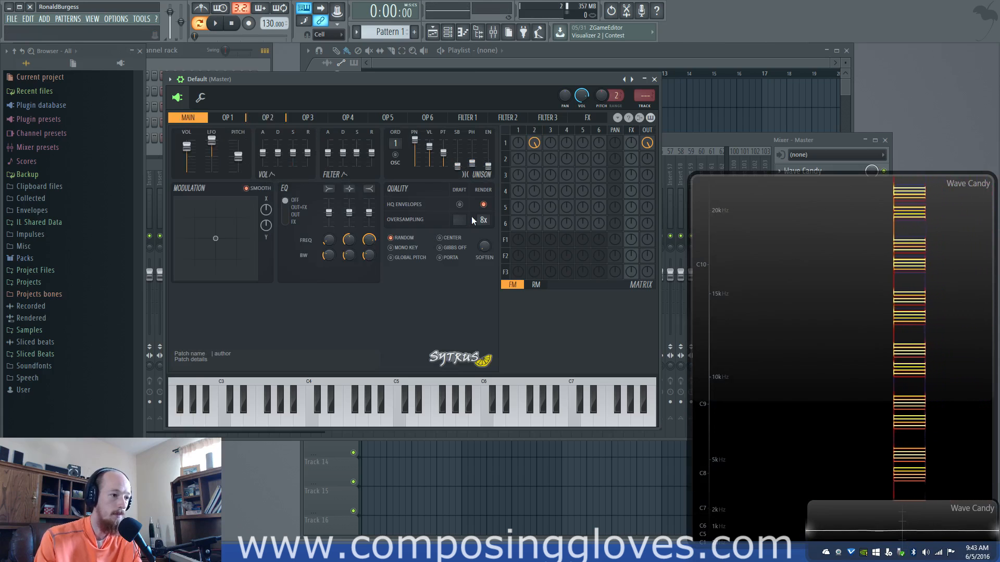
pyautogui.click(227, 118)
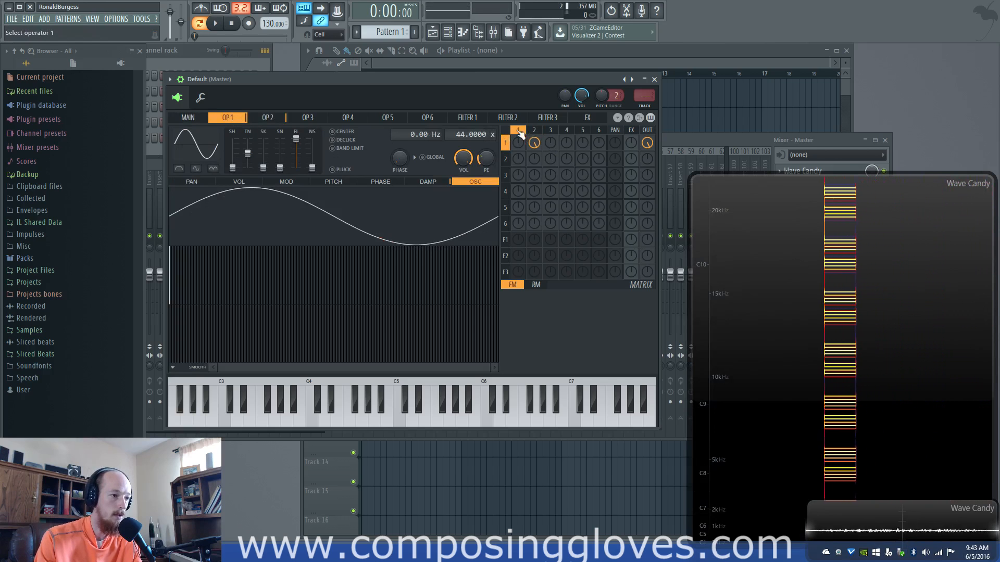
pyautogui.click(531, 130)
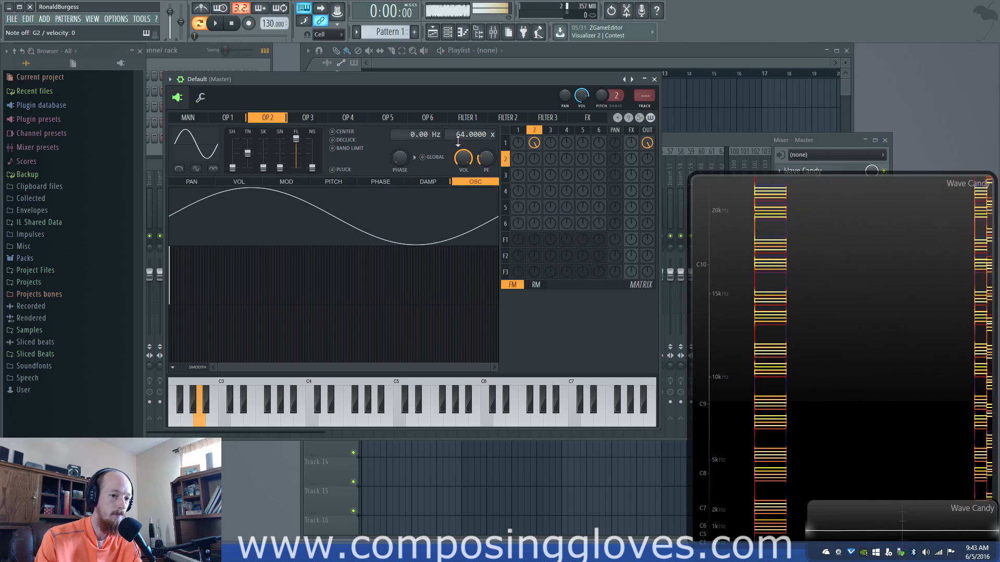
pyautogui.click(234, 119)
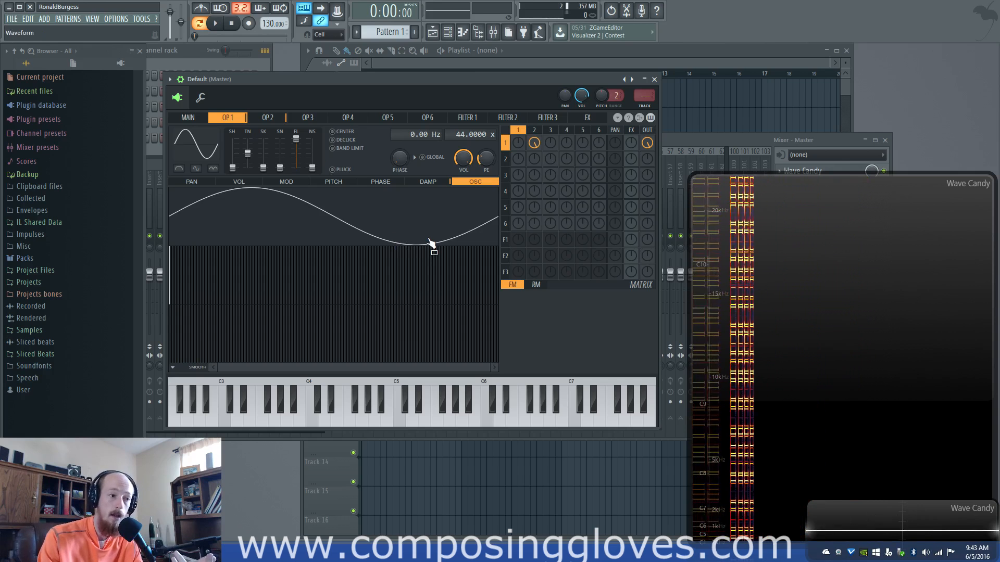
# Try the oversampling factor in the main quality settings while playing notes
pyautogui.click(188, 117)
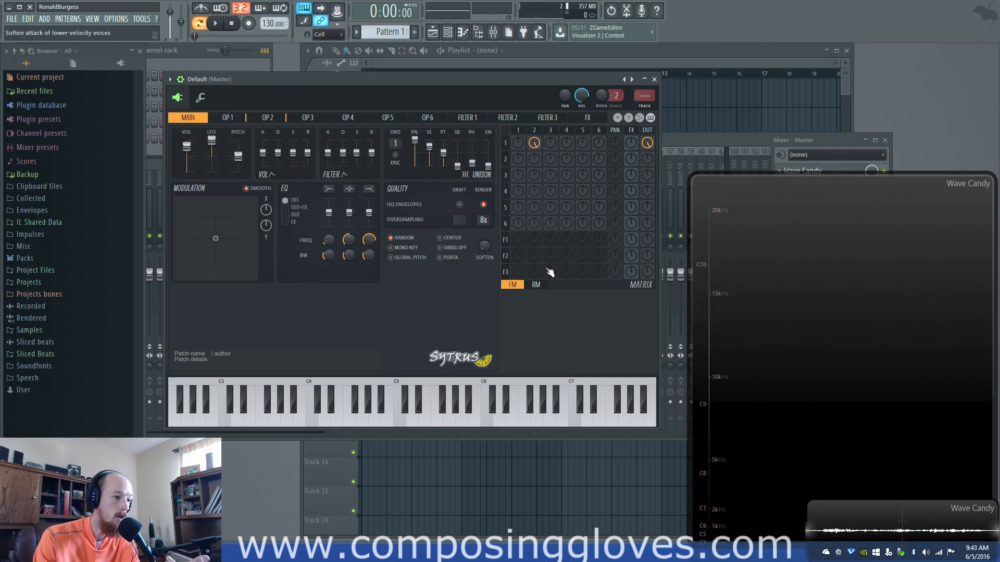
pyautogui.moveTo(484, 220); pyautogui.dragTo(484, 212)
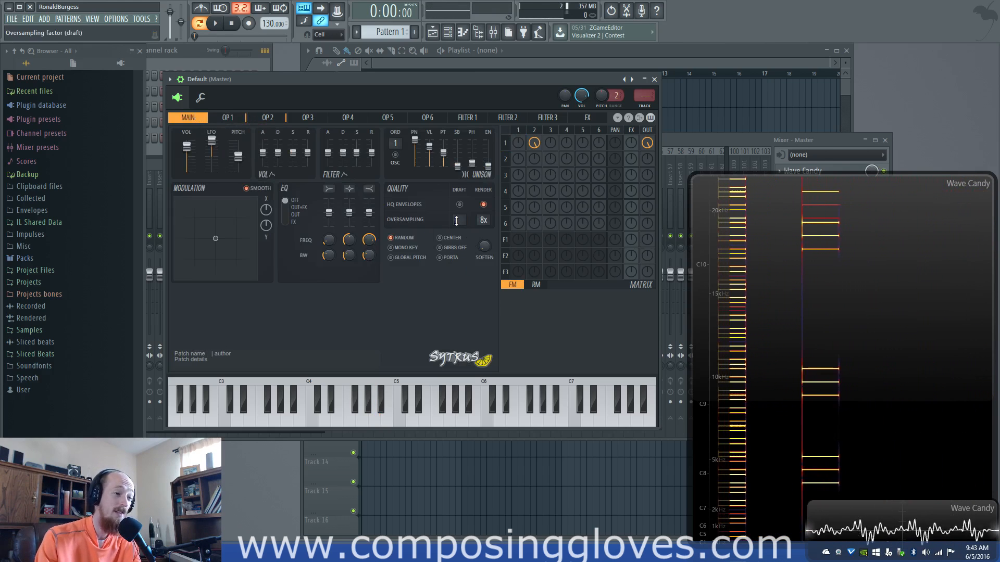
pyautogui.click(265, 118)
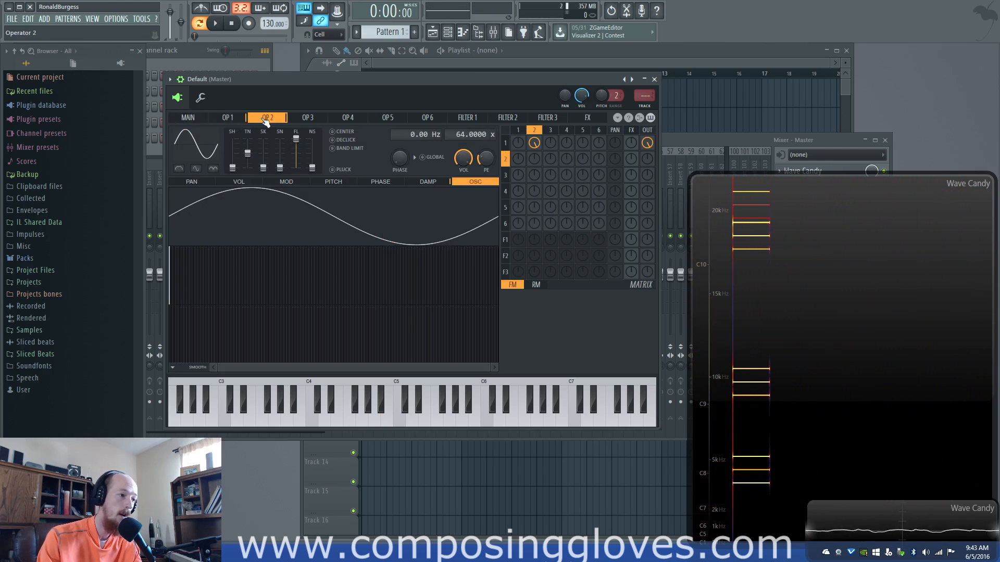
pyautogui.click(205, 119)
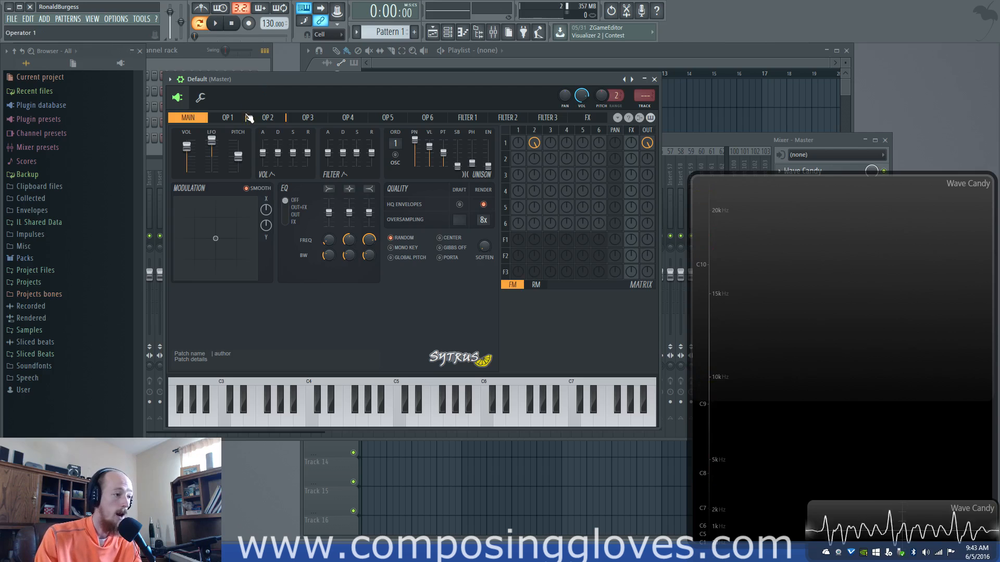
# Compare notes with Band Limit on and off on operator 1, leaving it switched on
pyautogui.click(266, 119)
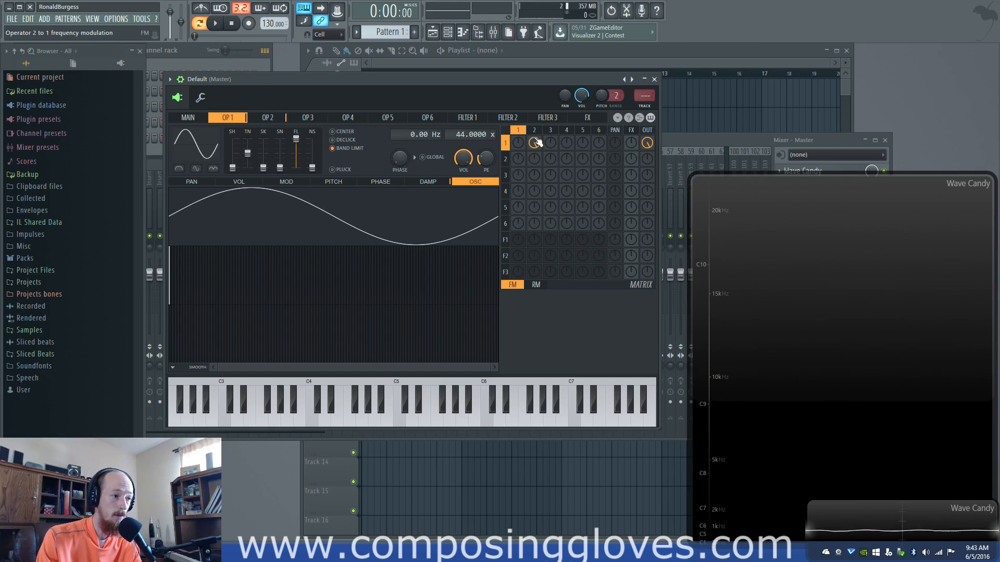
pyautogui.click(333, 149)
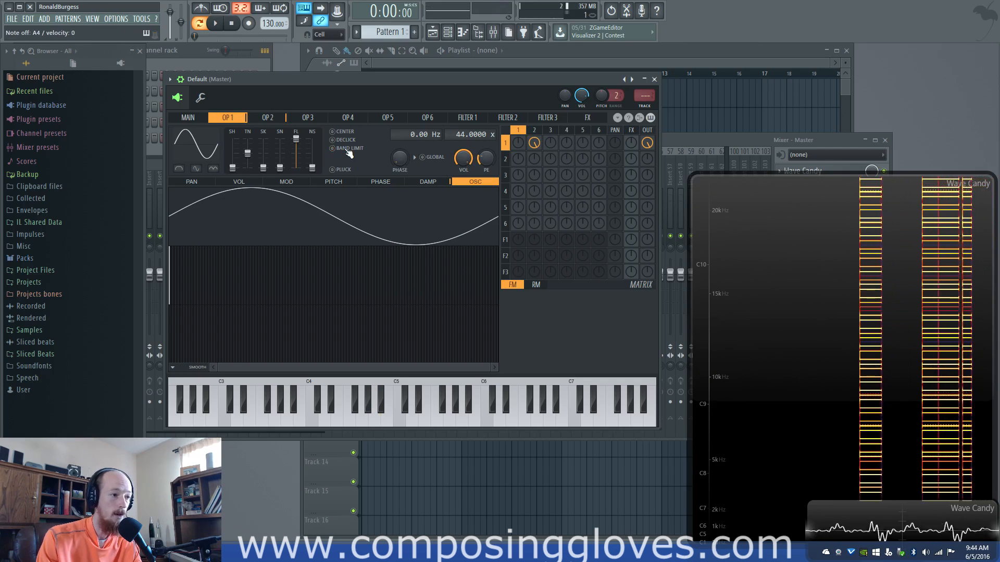
pyautogui.click(348, 150)
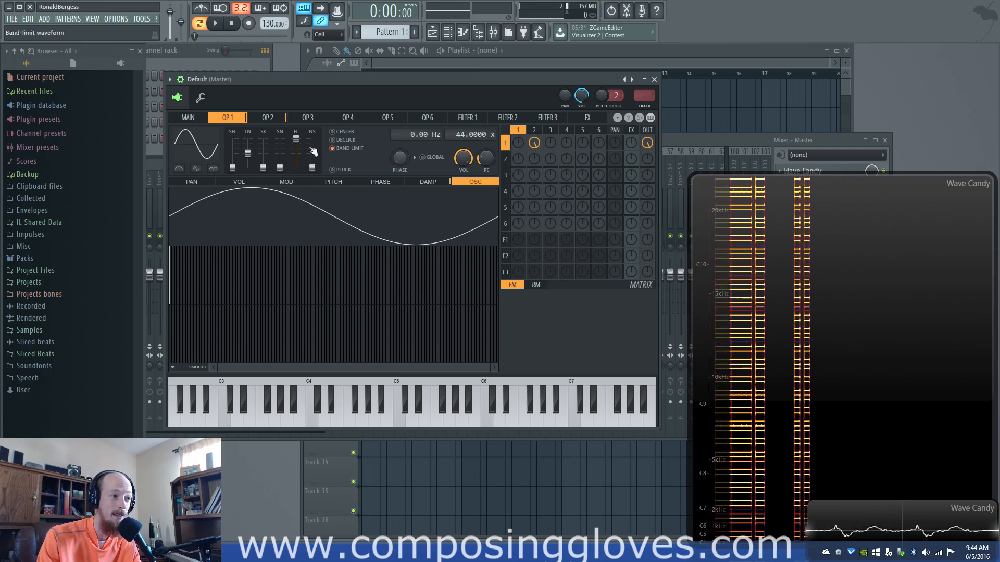
pyautogui.click(188, 117)
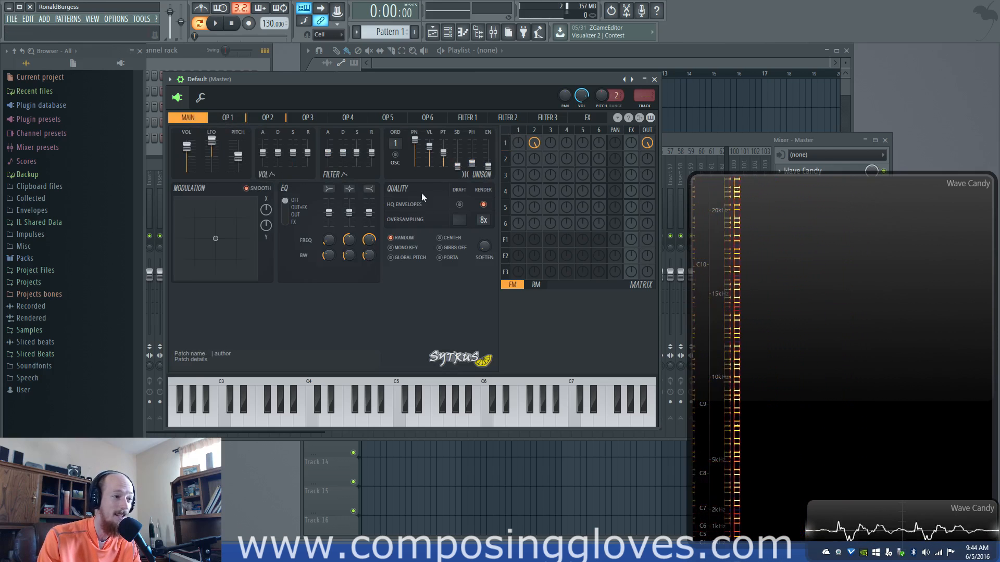
pyautogui.click(228, 118)
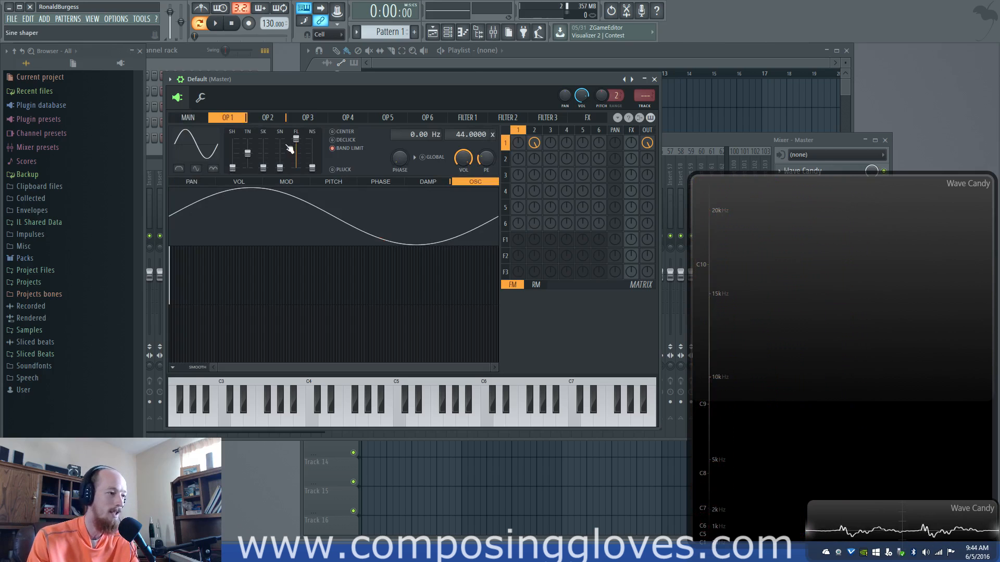
pyautogui.click(208, 118)
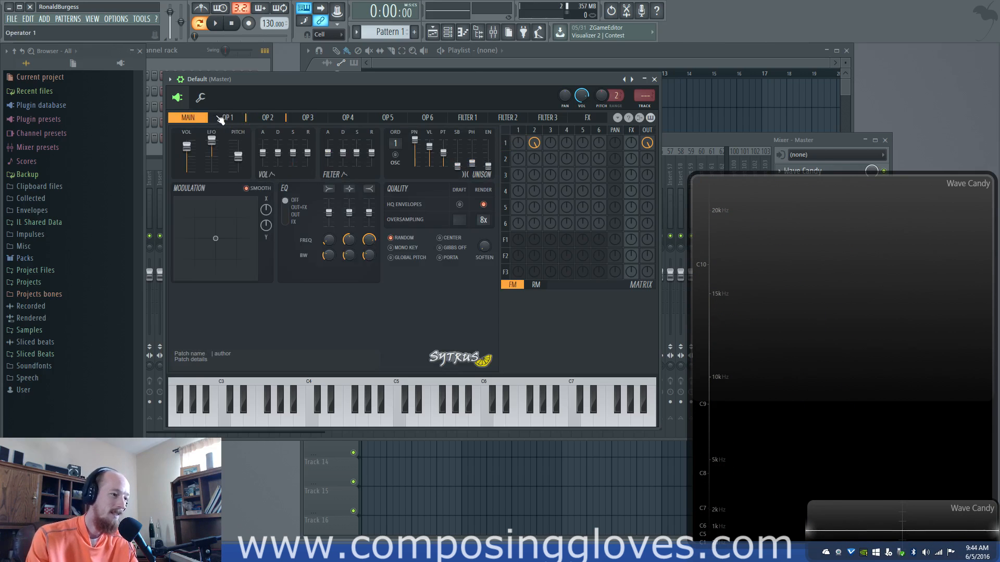
pyautogui.click(219, 118)
pyautogui.click(189, 119)
pyautogui.click(223, 118)
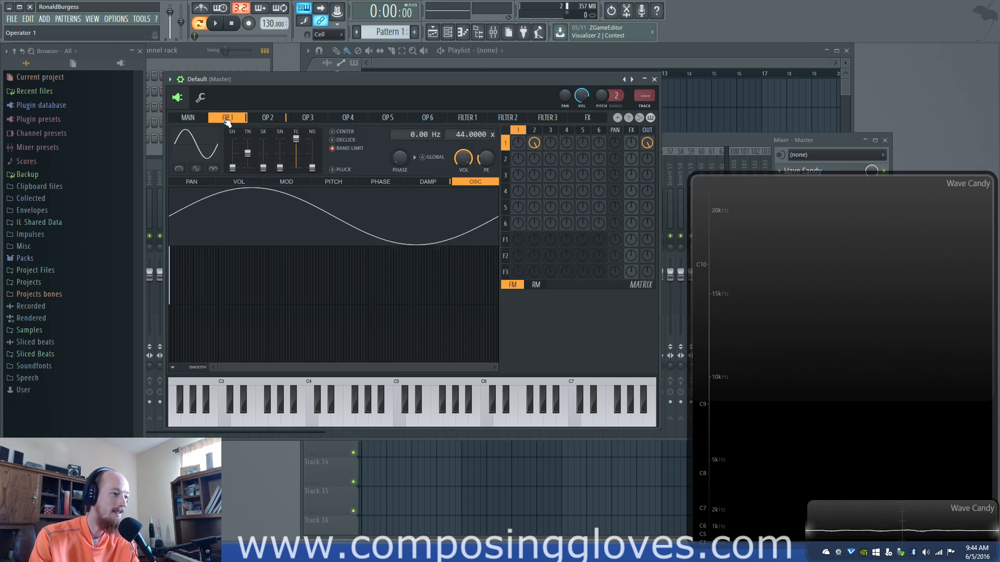
pyautogui.click(203, 119)
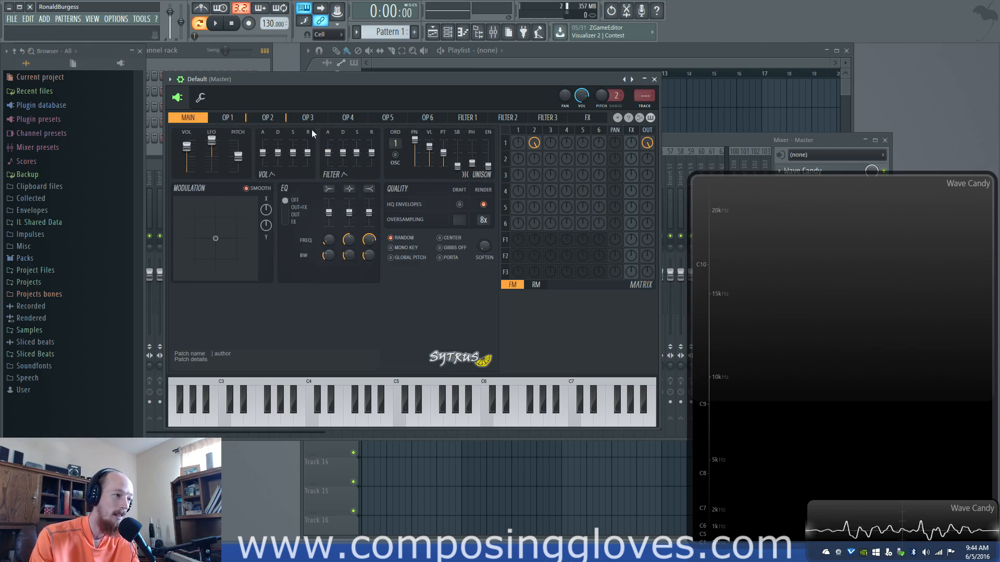
# Set operator 1's frequency ratio to 45 and compare notes with operator 2's Band Limit on and off, leaving it off
pyautogui.click(233, 120)
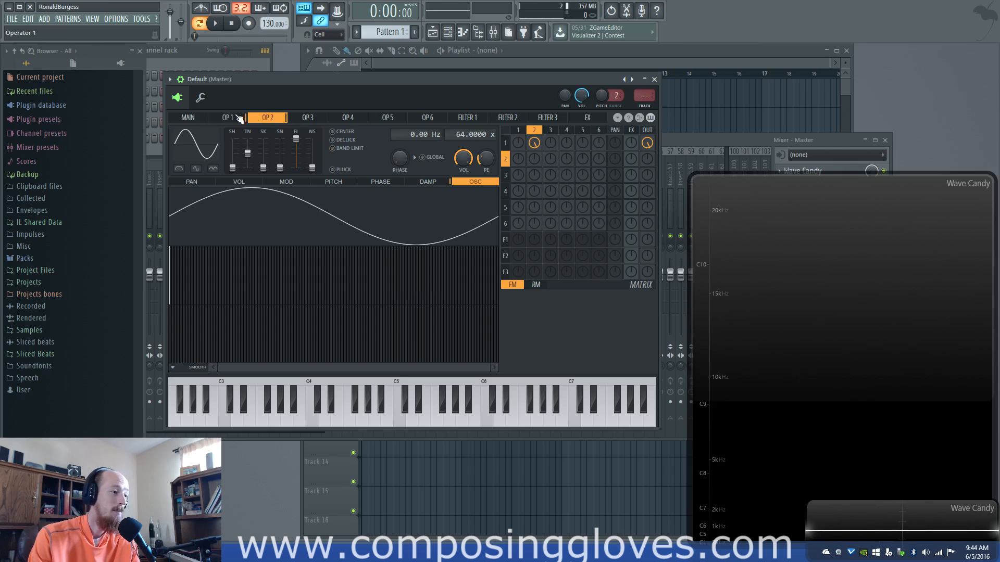
pyautogui.moveTo(459, 134); pyautogui.dragTo(459, 131)
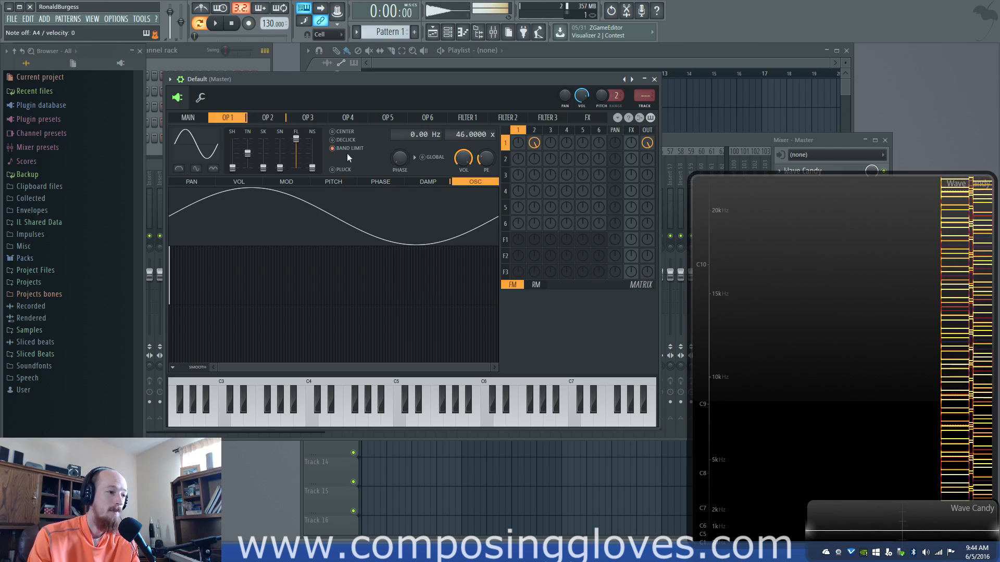
pyautogui.click(268, 118)
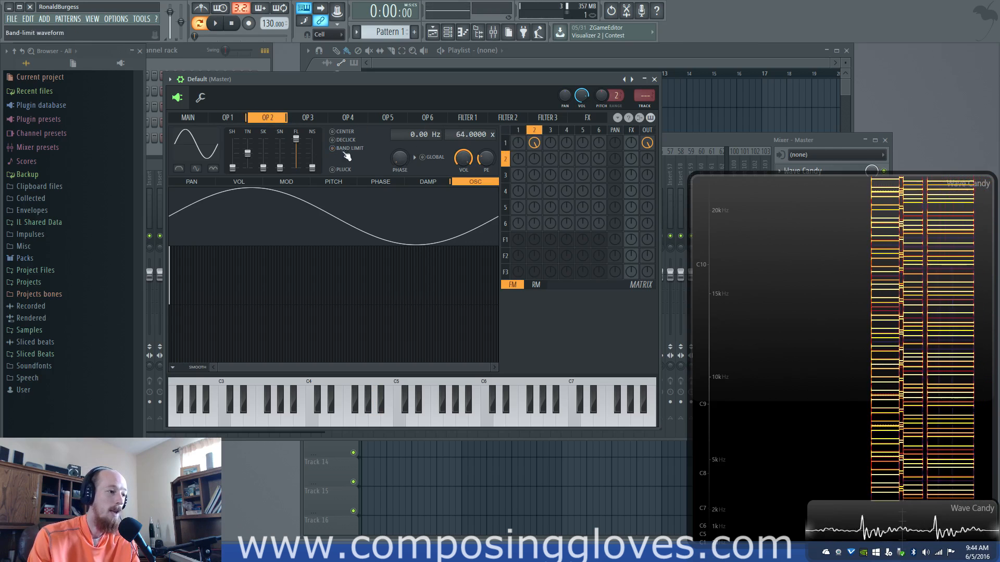
pyautogui.click(227, 117)
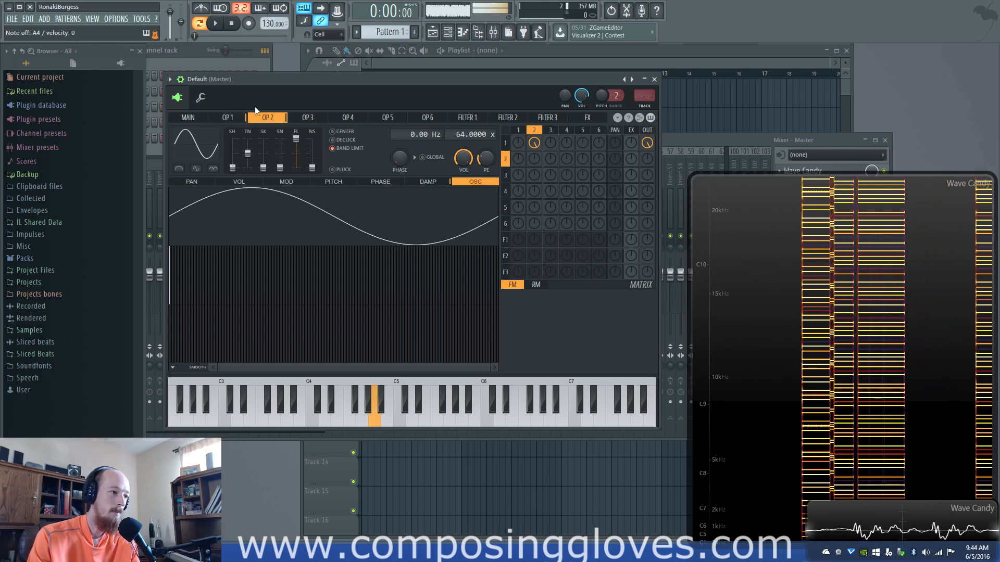
pyautogui.click(348, 151)
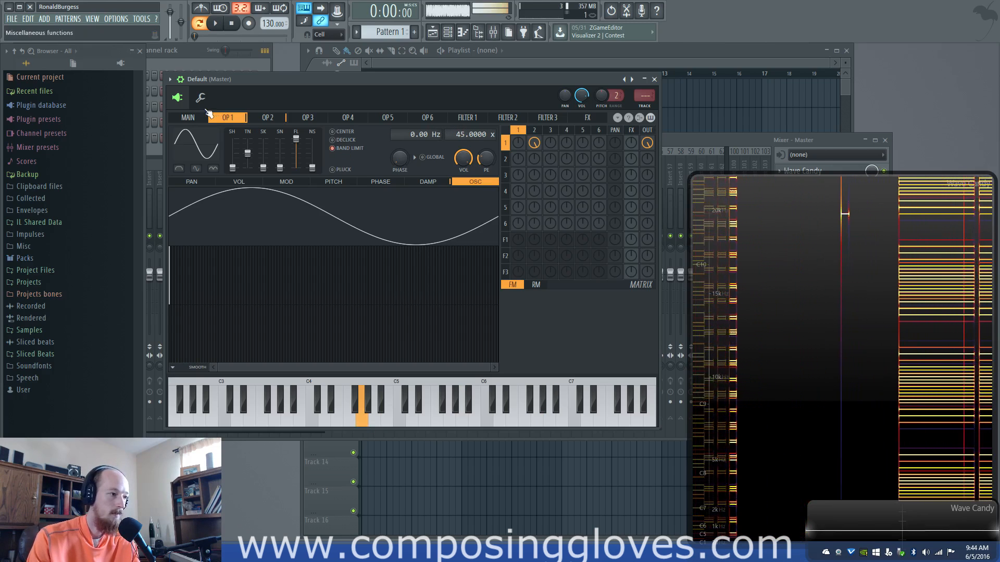
pyautogui.click(267, 120)
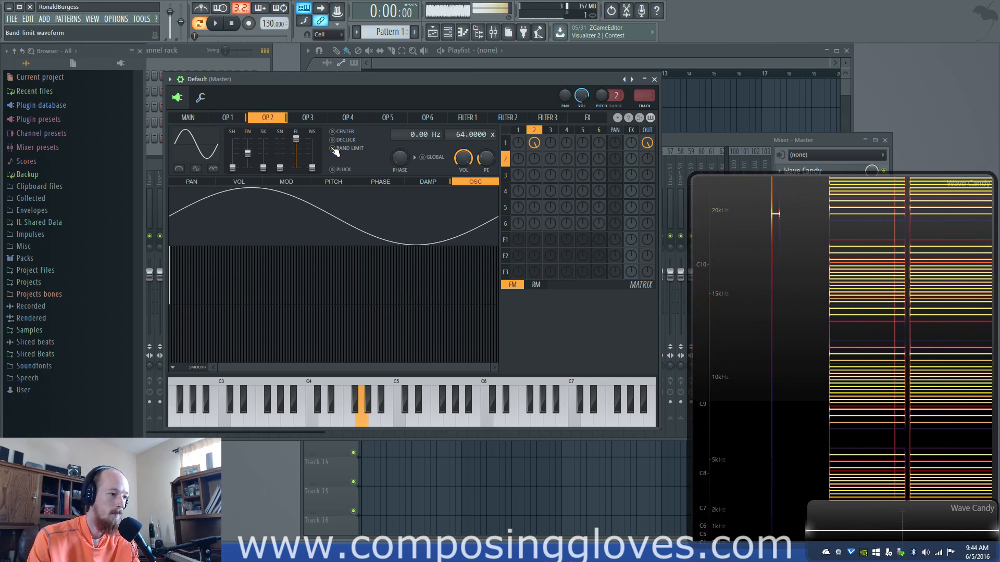
pyautogui.click(235, 119)
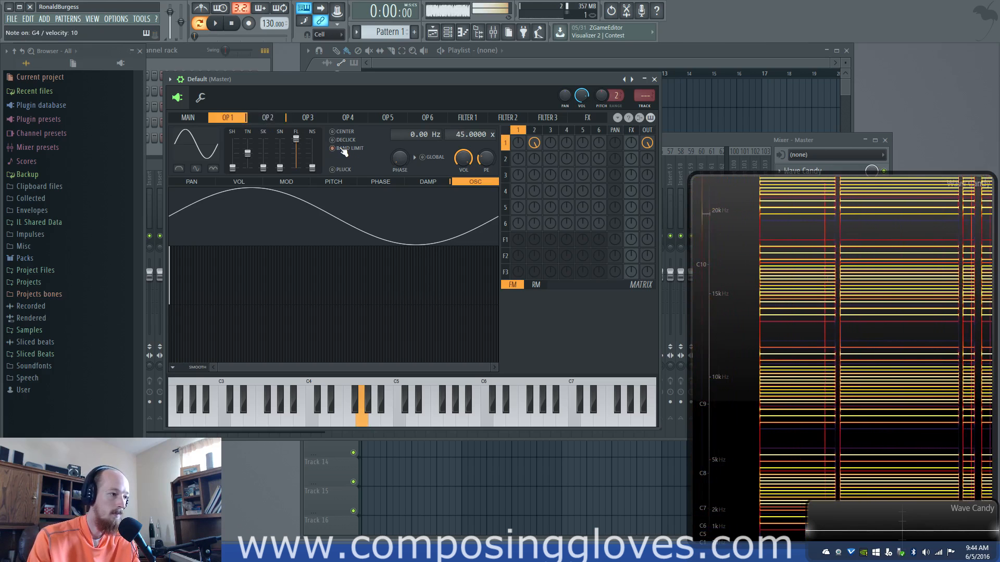
# Raise operator 1's shape to an asymmetric triangle waveform and play notes with its Band Limit on and off
pyautogui.moveTo(233, 159); pyautogui.dragTo(235, 163)
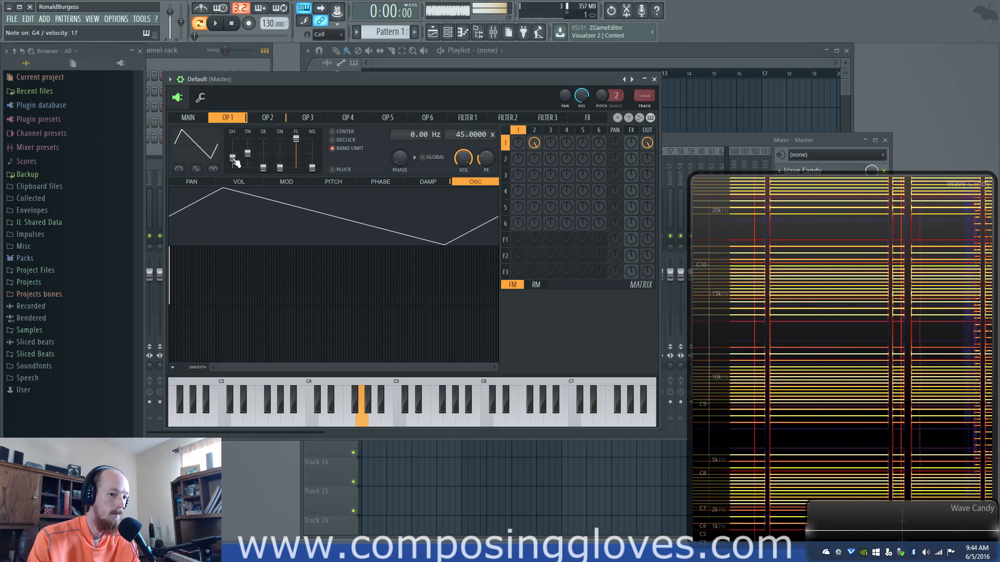
pyautogui.click(334, 150)
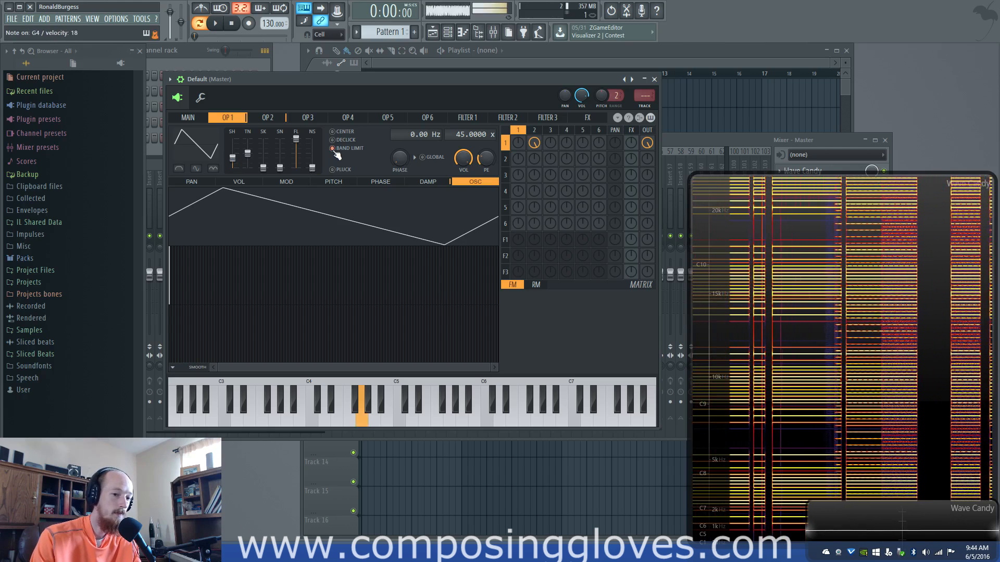
pyautogui.click(334, 150)
pyautogui.click(333, 151)
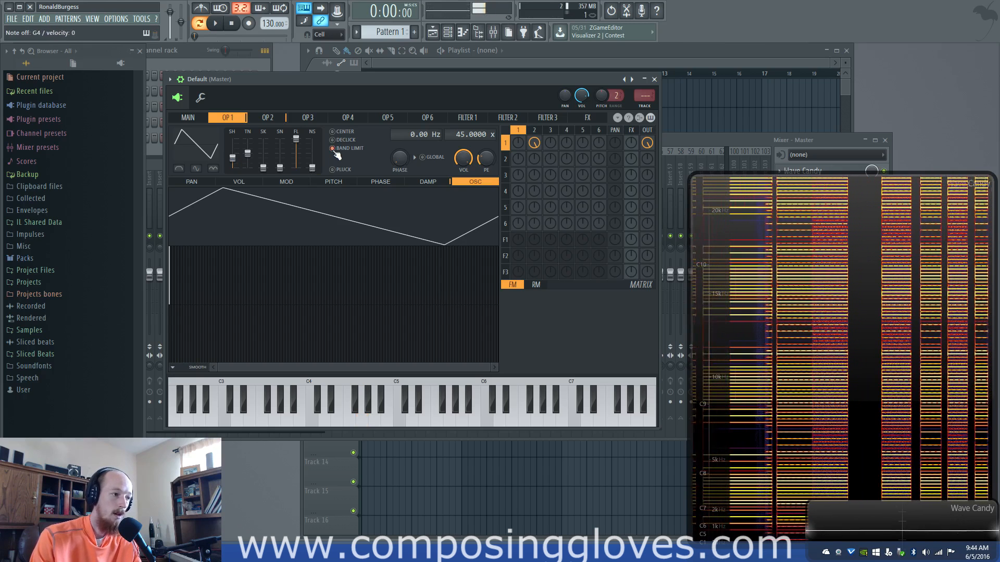
pyautogui.click(334, 151)
# Compare notes with different draft oversampling factors, leaving draft oversampling off, and view operator 2's settings
pyautogui.click(201, 114)
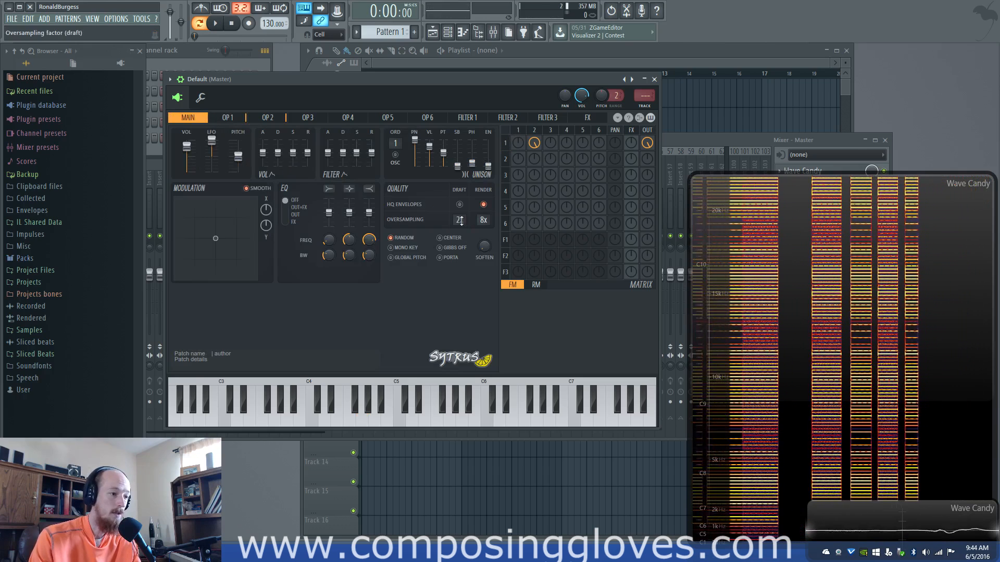
pyautogui.moveTo(462, 223); pyautogui.dragTo(461, 217)
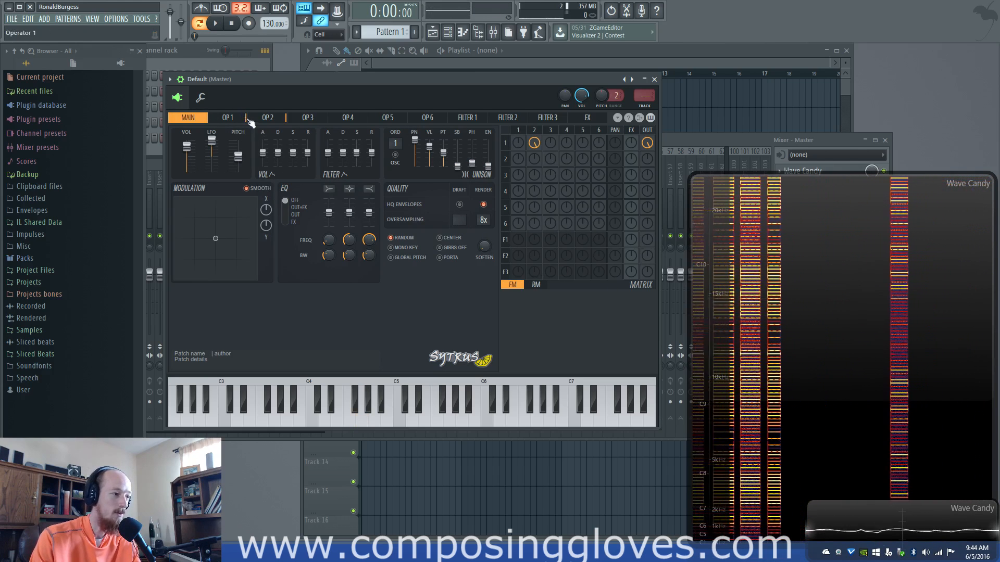
pyautogui.click(284, 119)
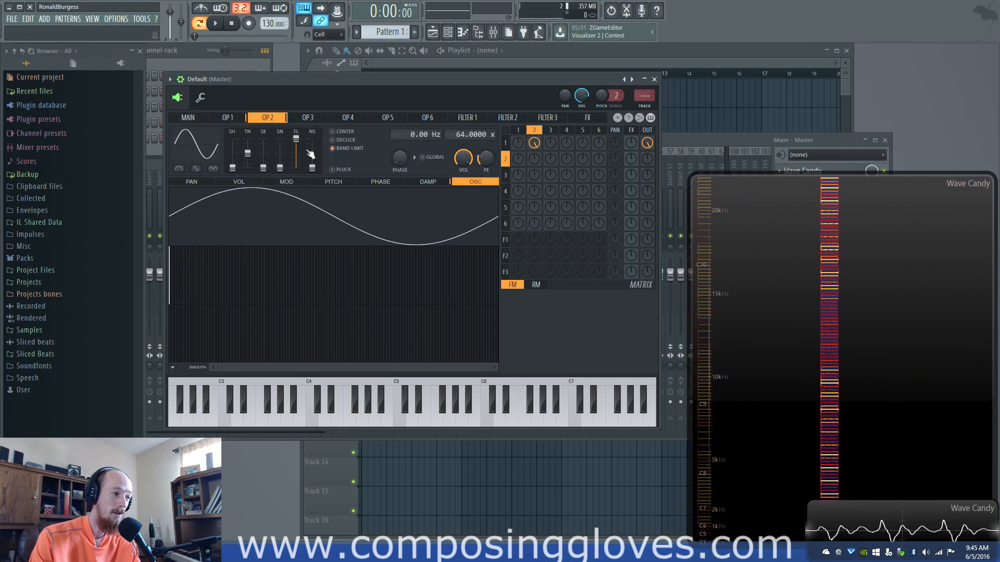
pyautogui.click(200, 120)
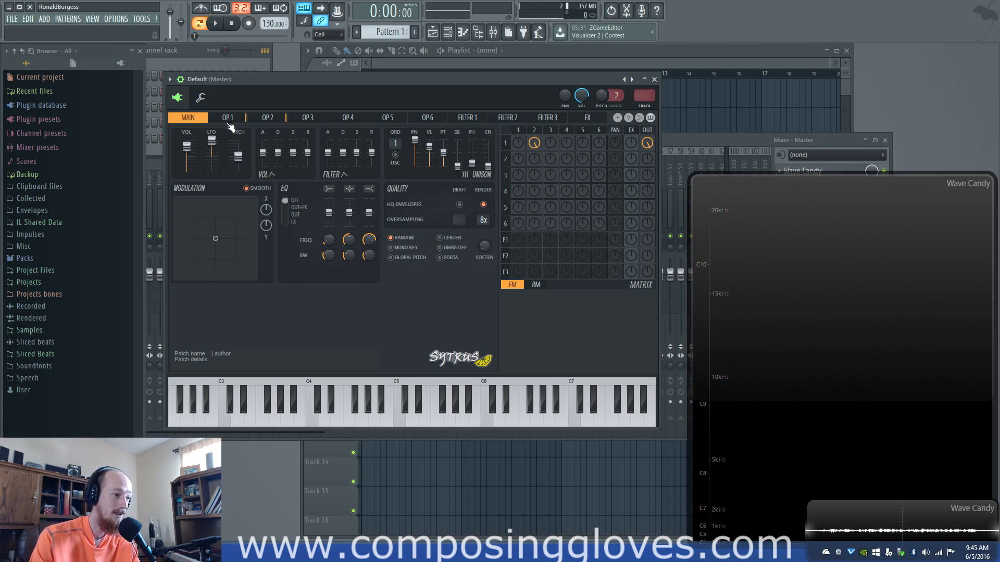
pyautogui.click(263, 119)
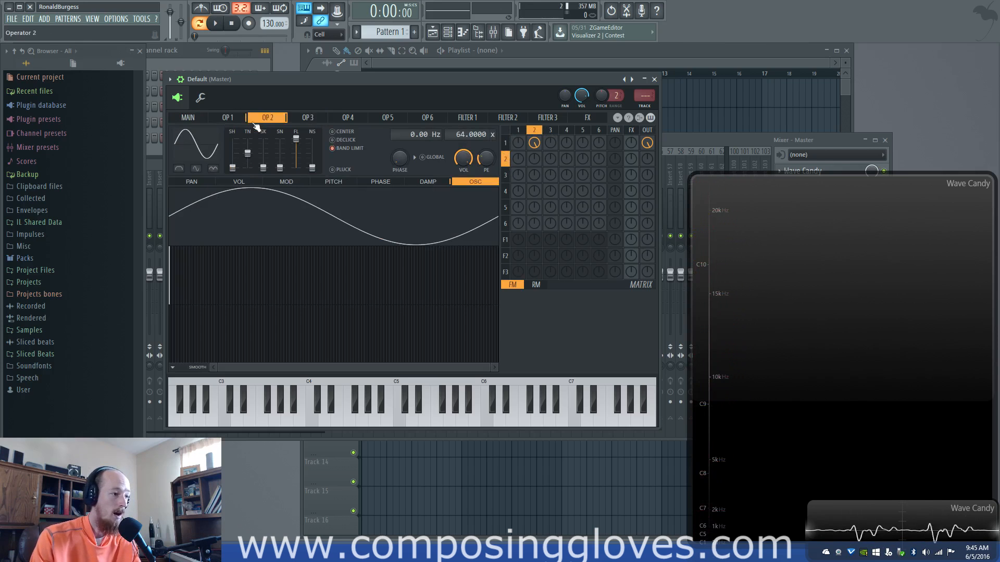
# Remove operator 1's frequency modulation of operator 2 and set operator 1's frequency ratio to 2
pyautogui.click(235, 119)
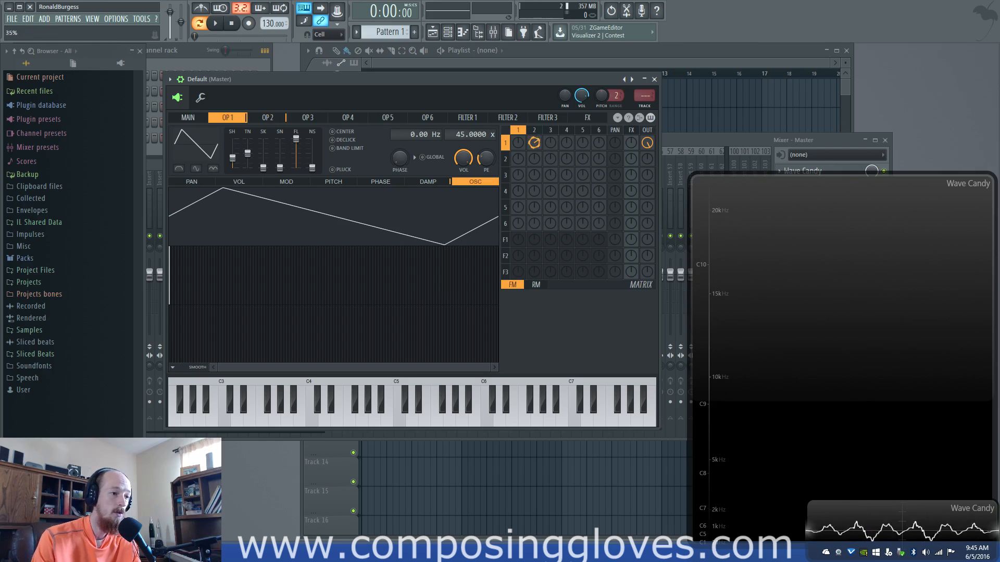
pyautogui.moveTo(647, 143); pyautogui.dragTo(647, 142)
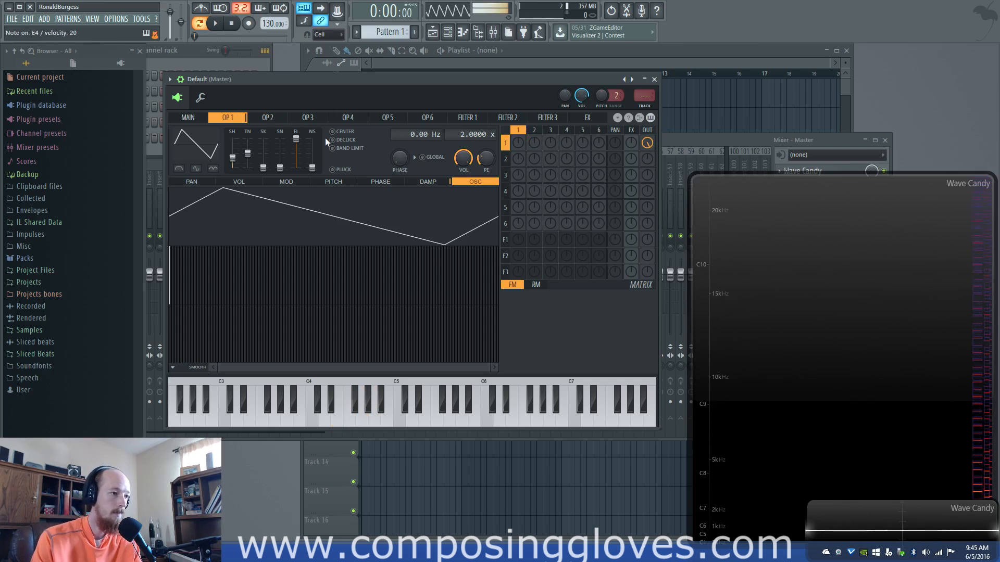
pyautogui.rightClick(206, 141)
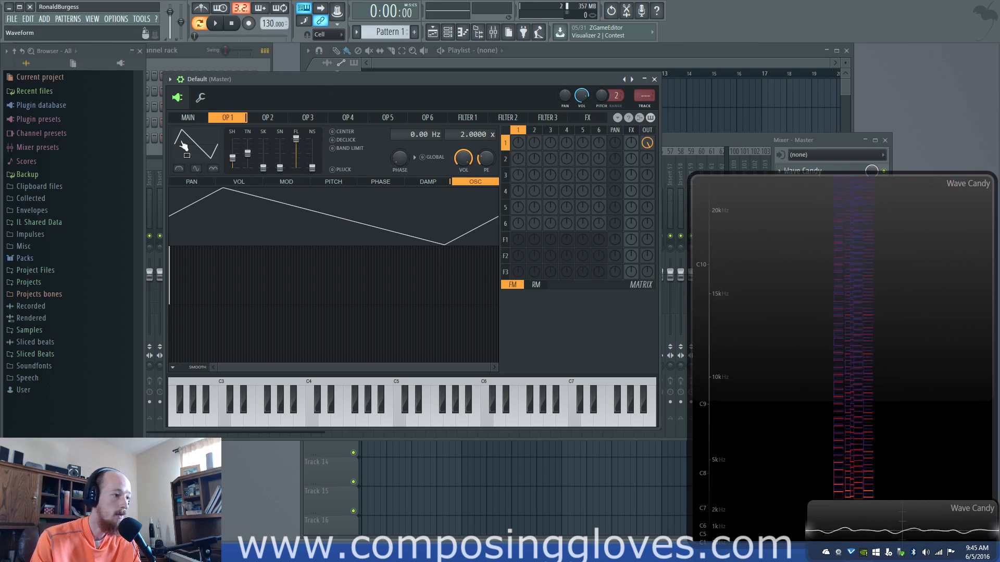
# Turn on Pluck for operator 1, play notes and move the Wave Candy spectrum window clear of the oscilloscope
pyautogui.click(338, 169)
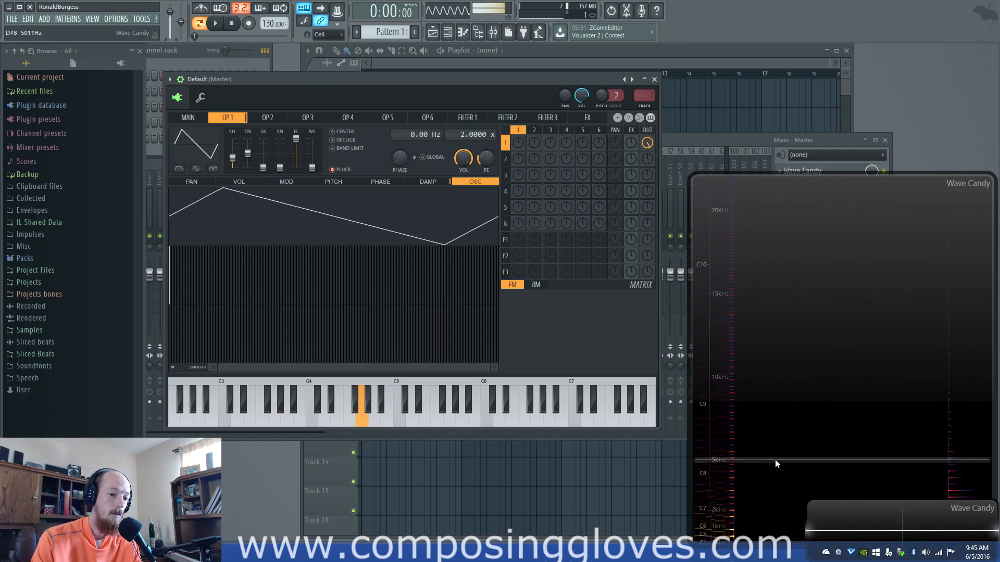
pyautogui.moveTo(842, 186); pyautogui.dragTo(823, 141)
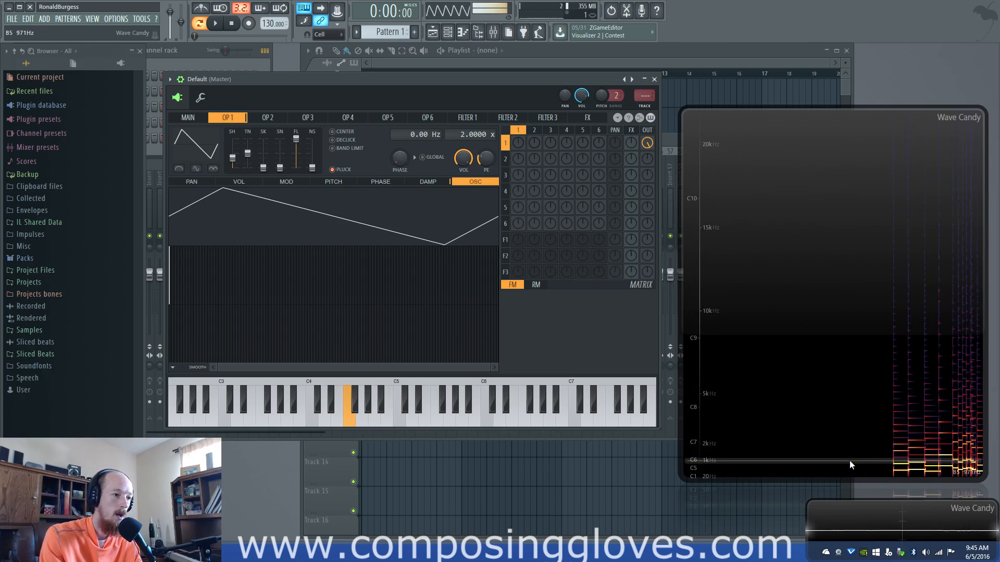
# Try modulation amounts in the matrix in FM and RM modes while playing notes, clearing them and returning to FM
pyautogui.moveTo(549, 222); pyautogui.dragTo(550, 215)
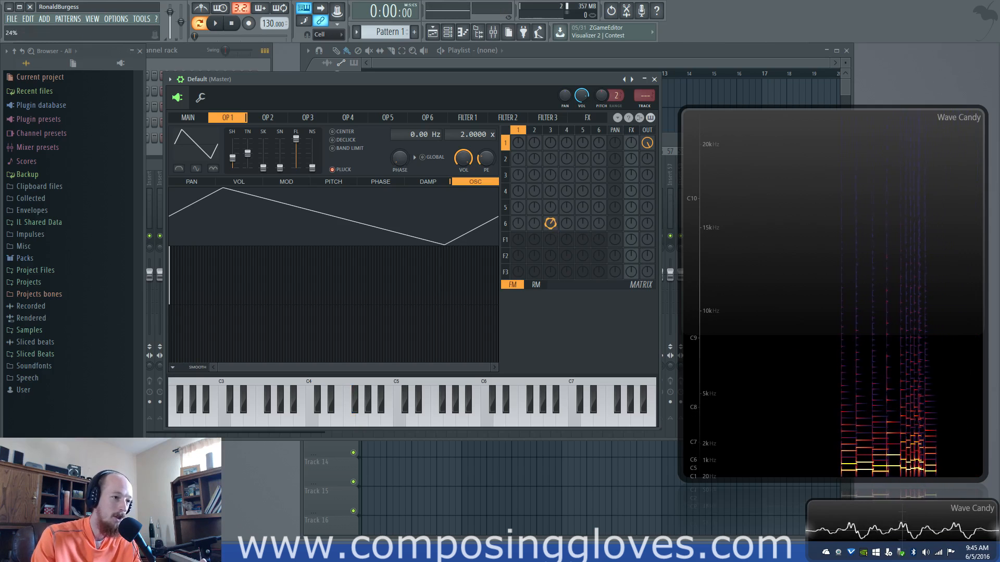
pyautogui.keyDown('alt'); pyautogui.click(555, 222); pyautogui.keyUp('alt')
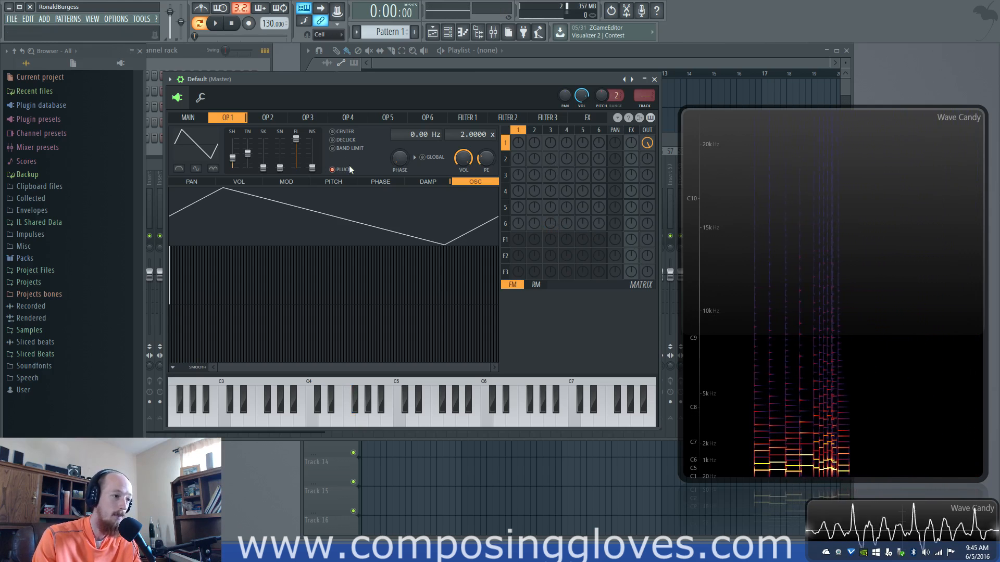
pyautogui.click(536, 285)
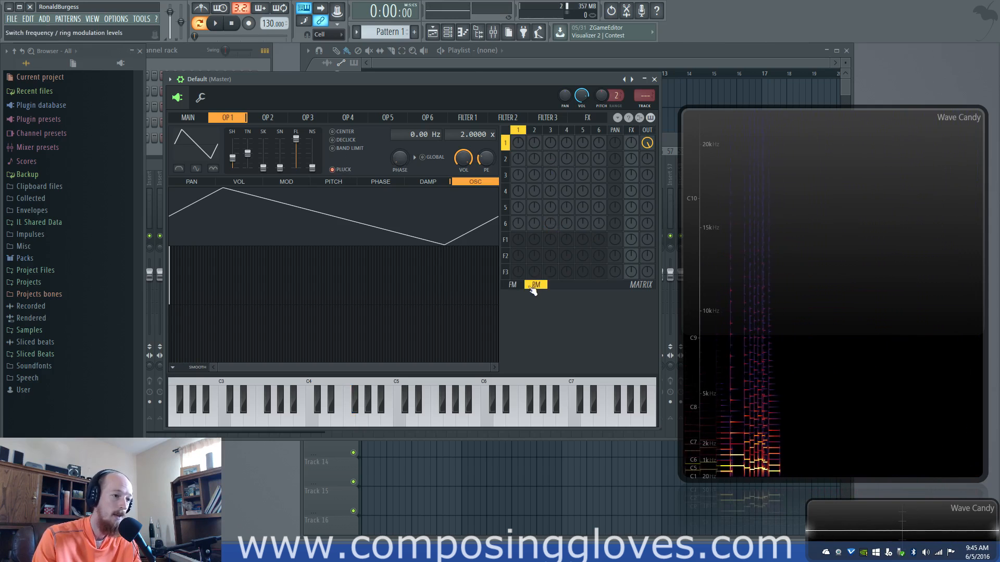
pyautogui.moveTo(518, 143); pyautogui.dragTo(518, 172)
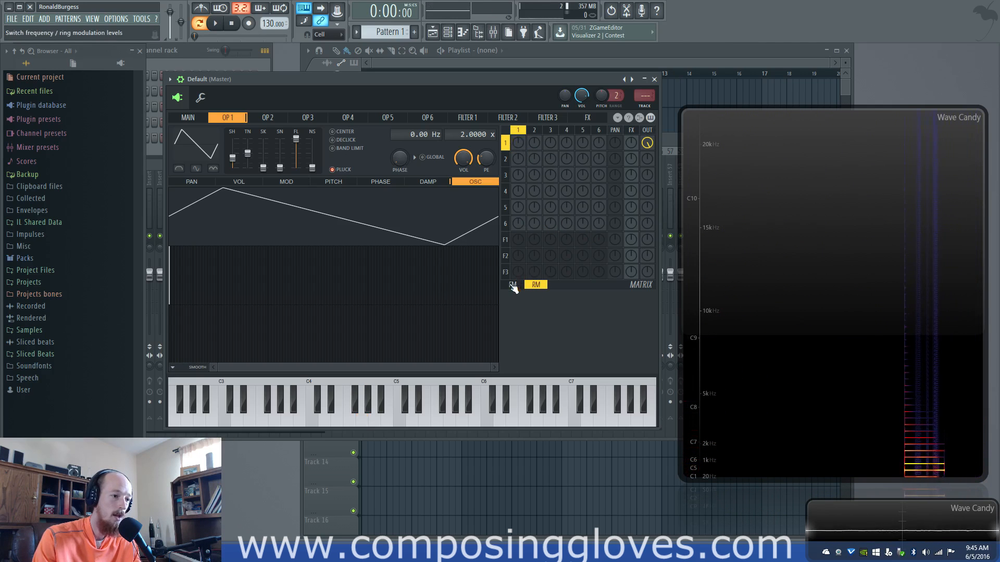
pyautogui.click(513, 285)
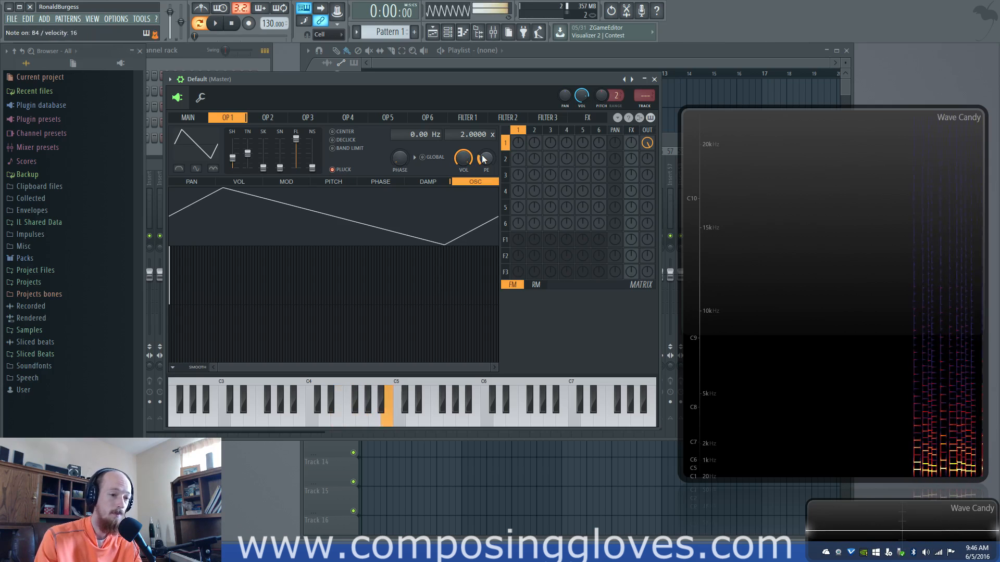
# Turn off Pluck for operator 1 and open its volume envelope
pyautogui.click(335, 170)
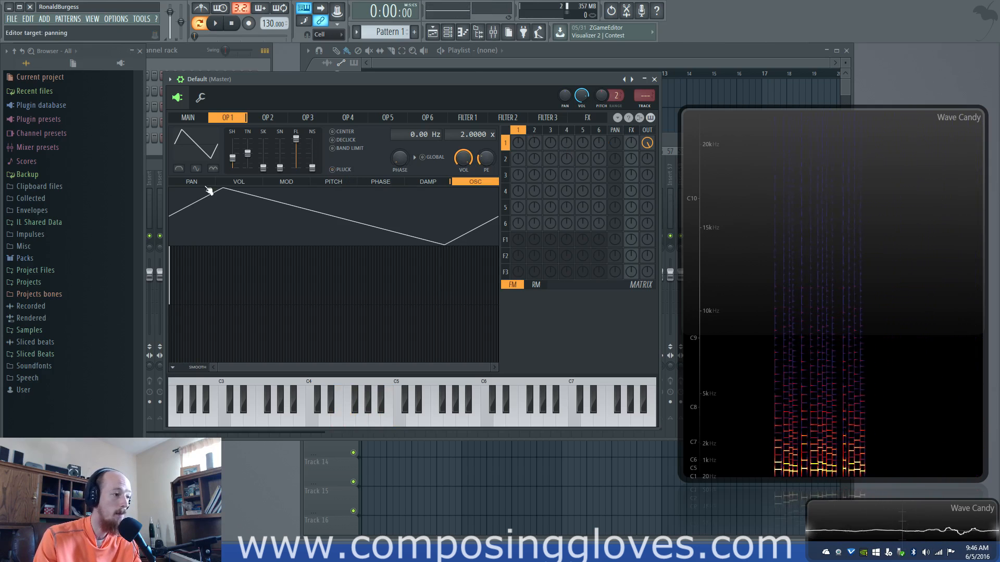
pyautogui.click(237, 182)
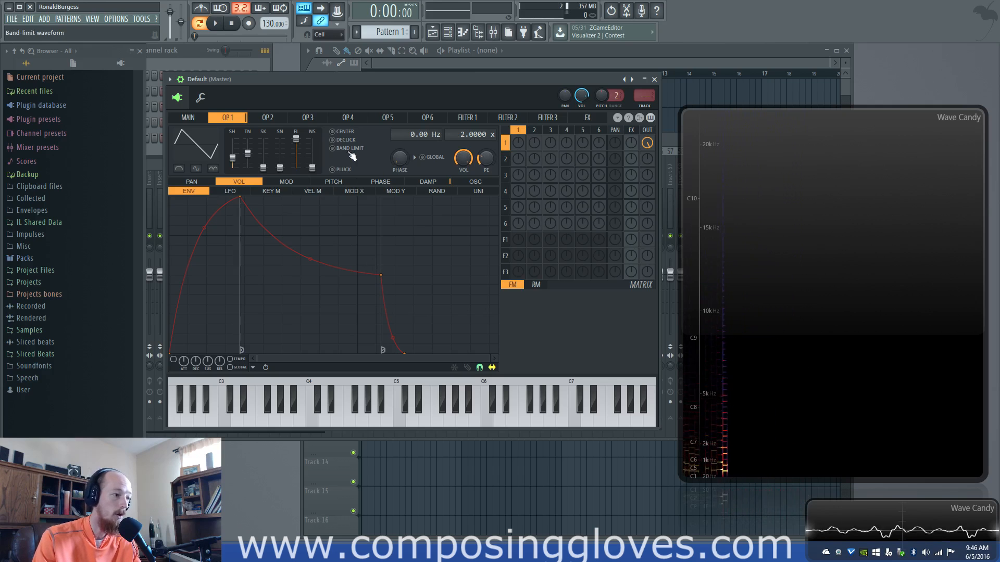
pyautogui.click(295, 123)
pyautogui.click(242, 120)
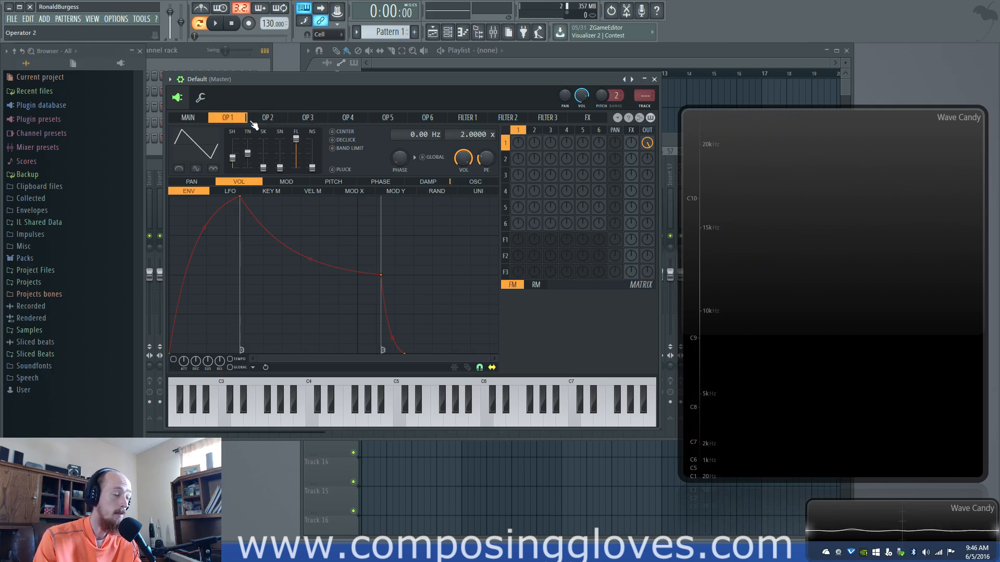
pyautogui.click(268, 119)
pyautogui.click(188, 117)
pyautogui.click(241, 120)
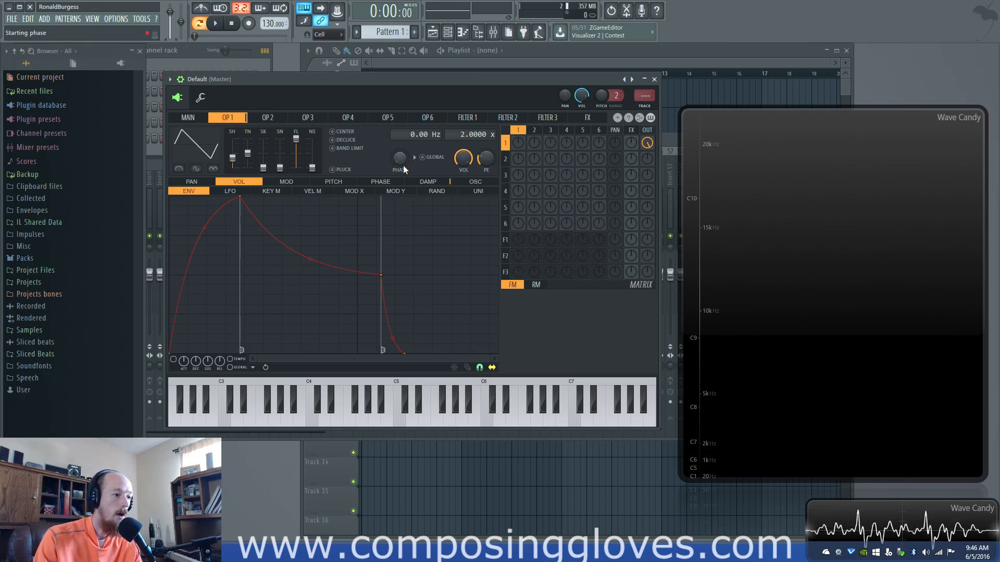
# Show operator 1's oscillator waveform and vary its starting phase while playing notes, returning it to zero
pyautogui.click(483, 182)
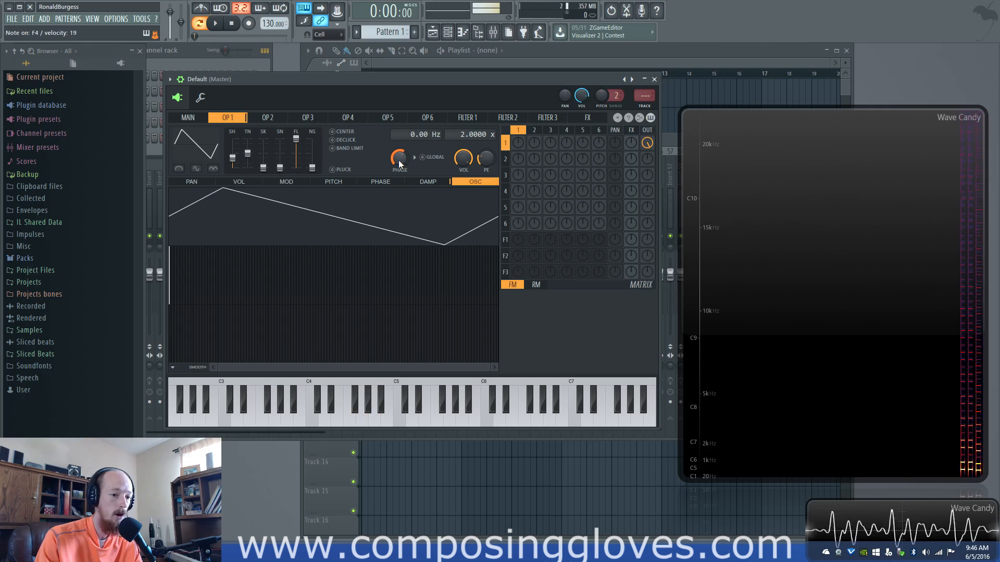
pyautogui.moveTo(398, 160); pyautogui.dragTo(399, 219)
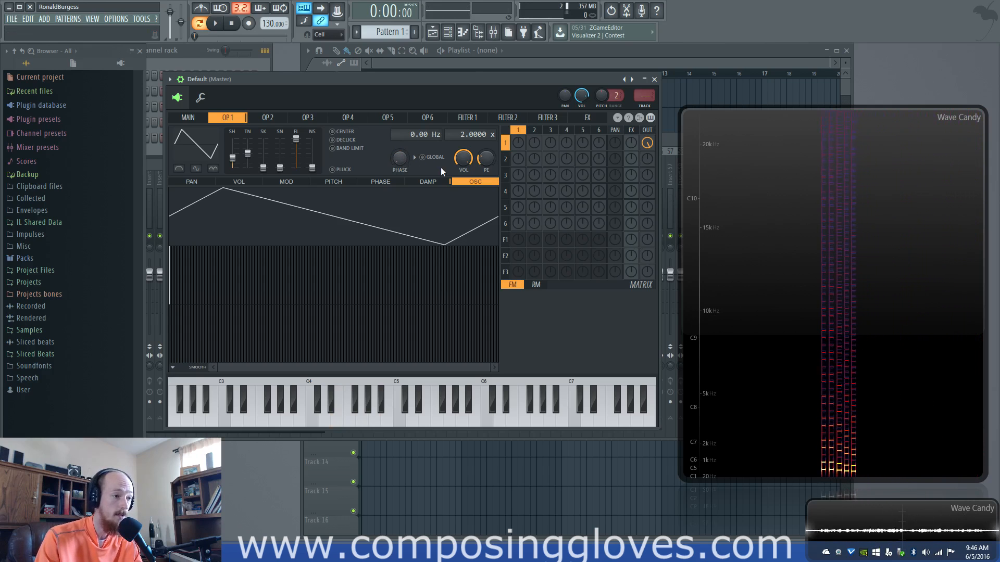
# Set the unison order to 5 and open operator 1's unison mapping for panning
pyautogui.click(188, 117)
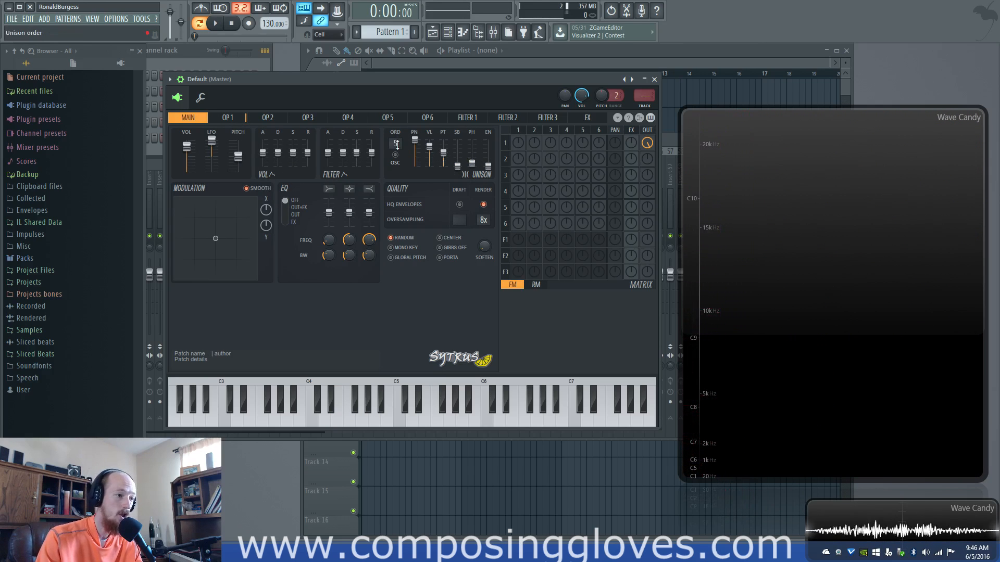
pyautogui.click(237, 121)
pyautogui.click(199, 119)
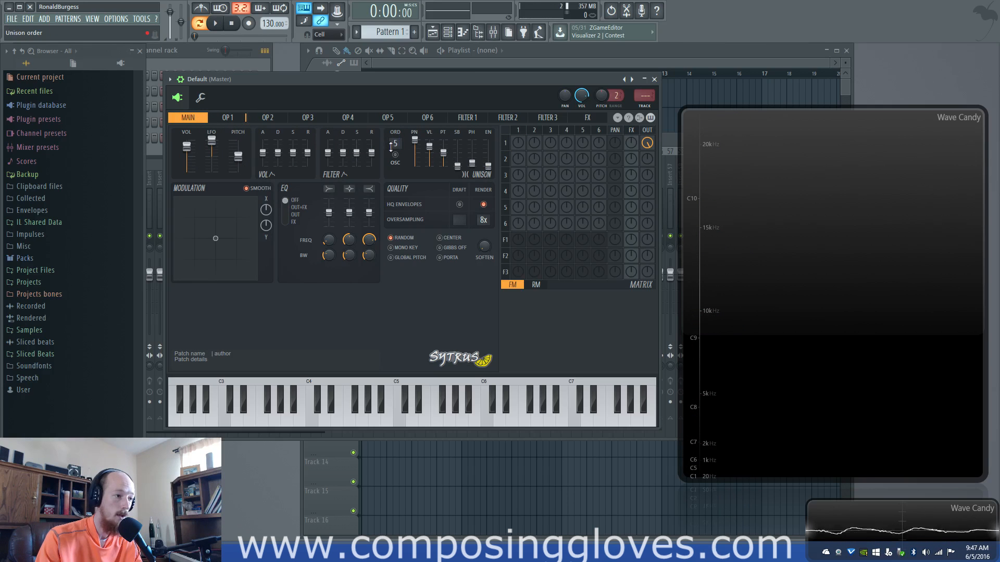
pyautogui.click(226, 117)
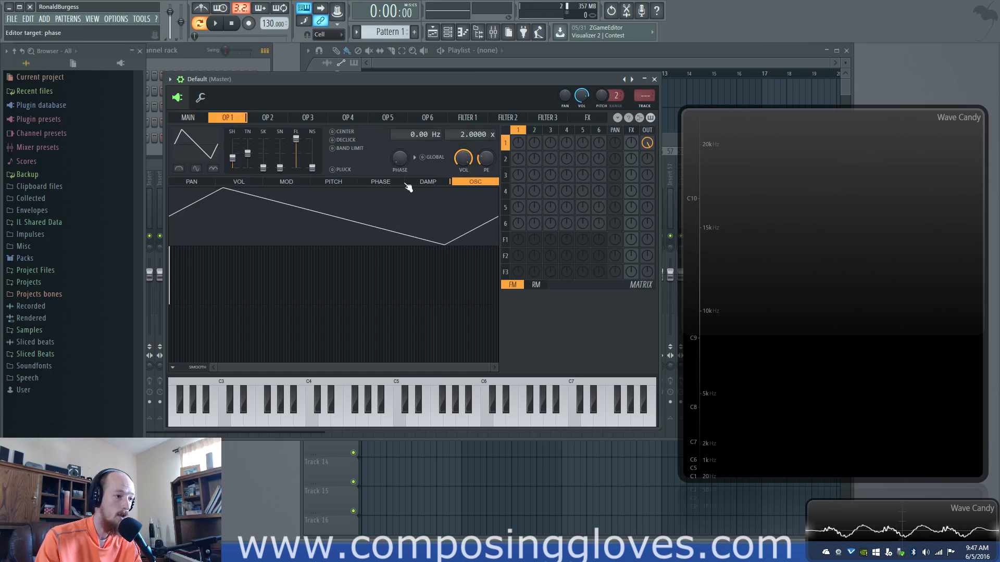
pyautogui.click(192, 182)
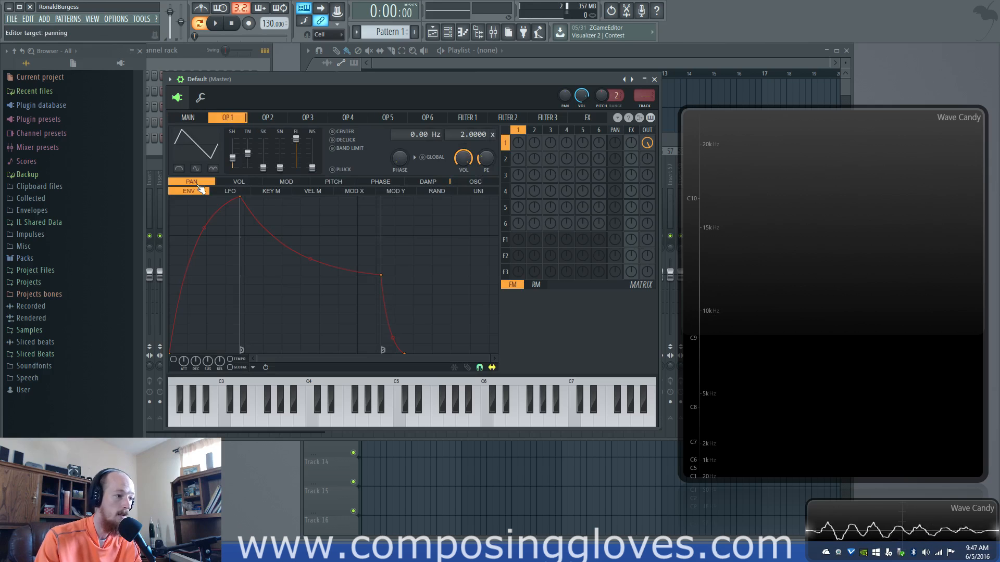
pyautogui.click(476, 191)
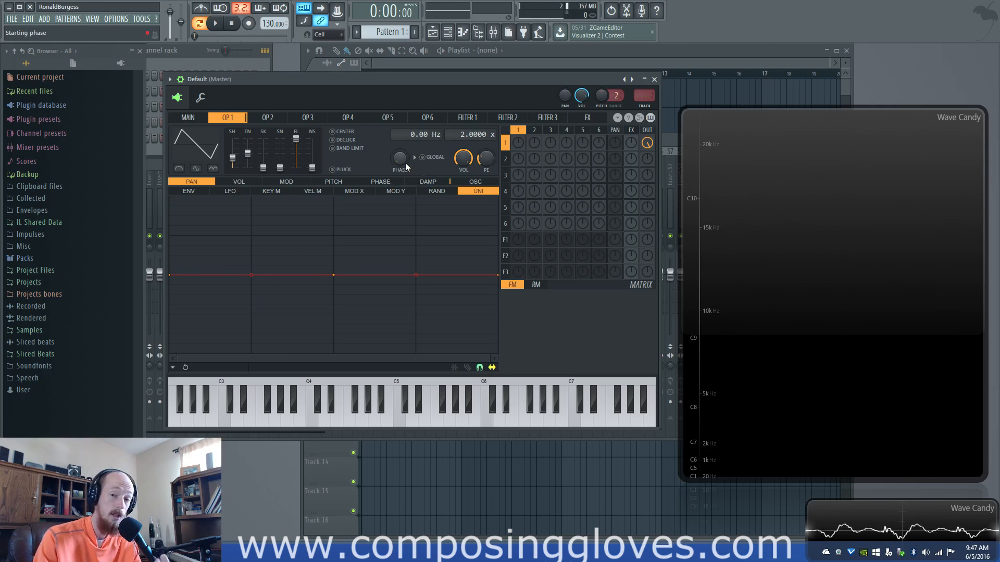
# Set the unison order to 3, play notes and return to operator 1's settings
pyautogui.click(198, 120)
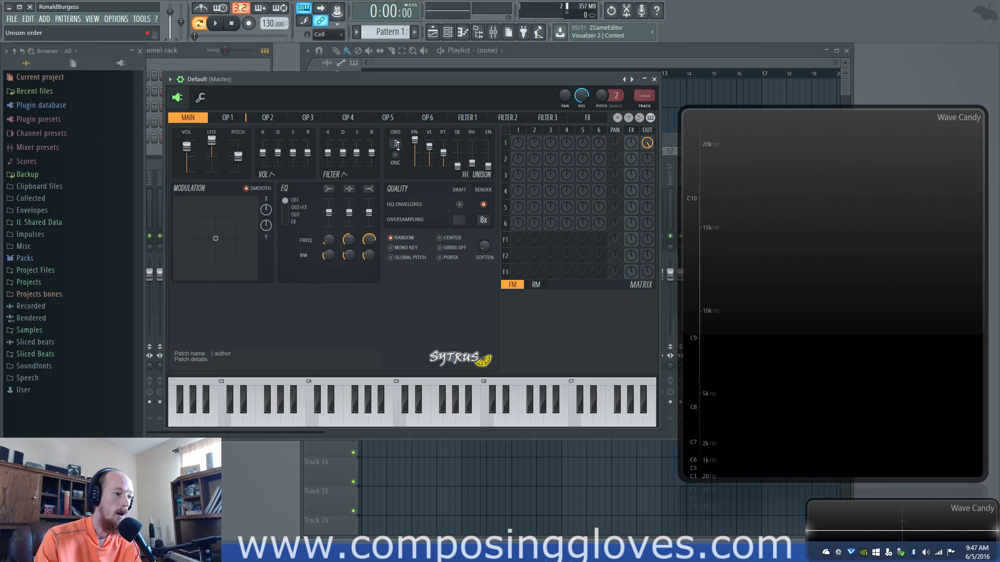
pyautogui.click(213, 119)
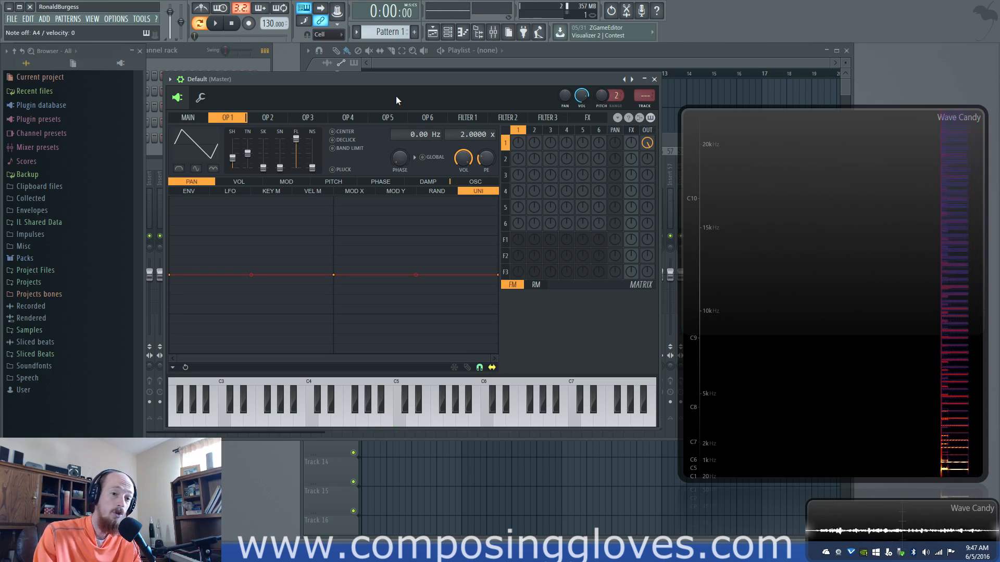
pyautogui.click(188, 117)
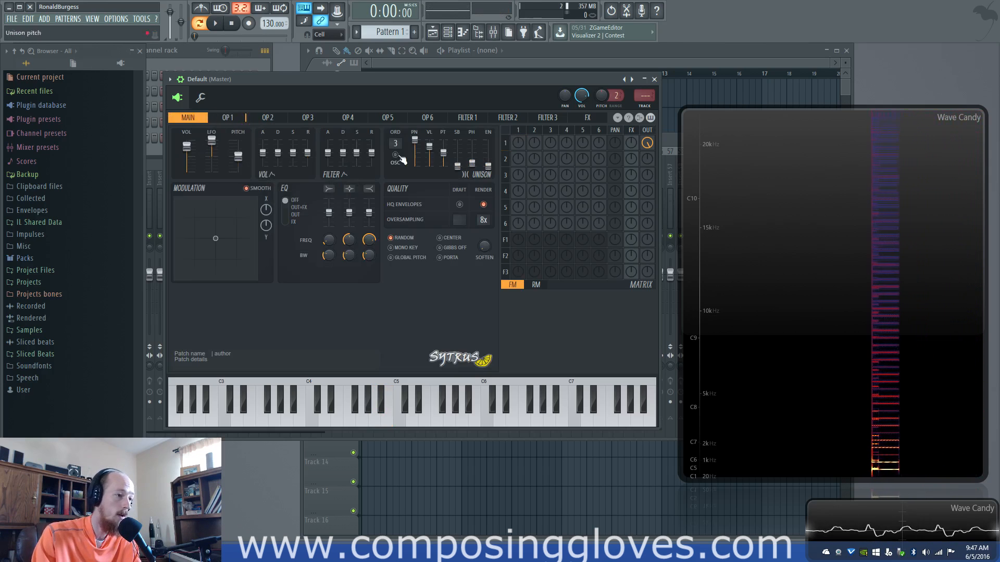
pyautogui.click(236, 119)
pyautogui.click(183, 119)
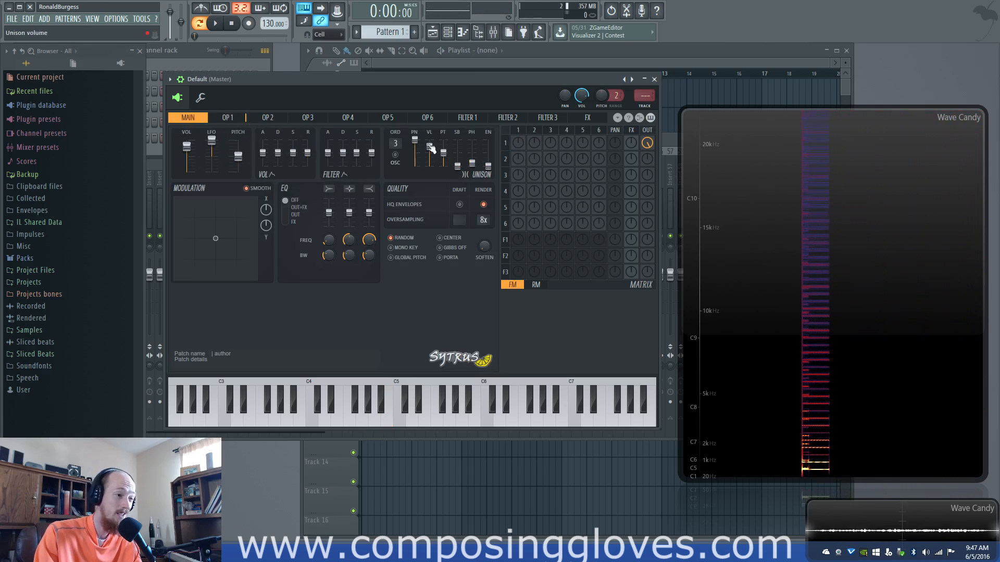
pyautogui.click(232, 118)
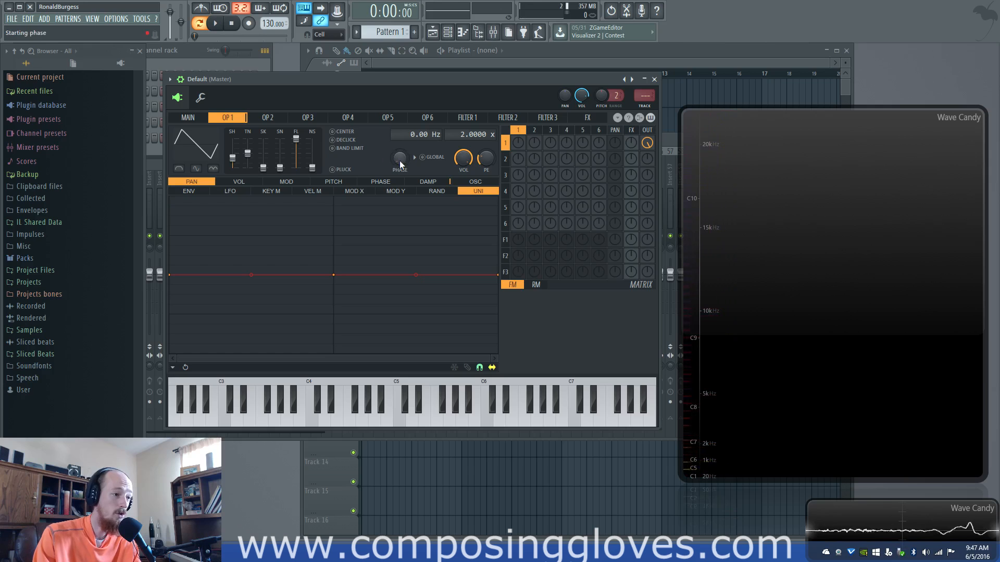
# Raise operator 1's starting phase while playing notes and turn on its Global phase option
pyautogui.moveTo(399, 161); pyautogui.dragTo(399, 151)
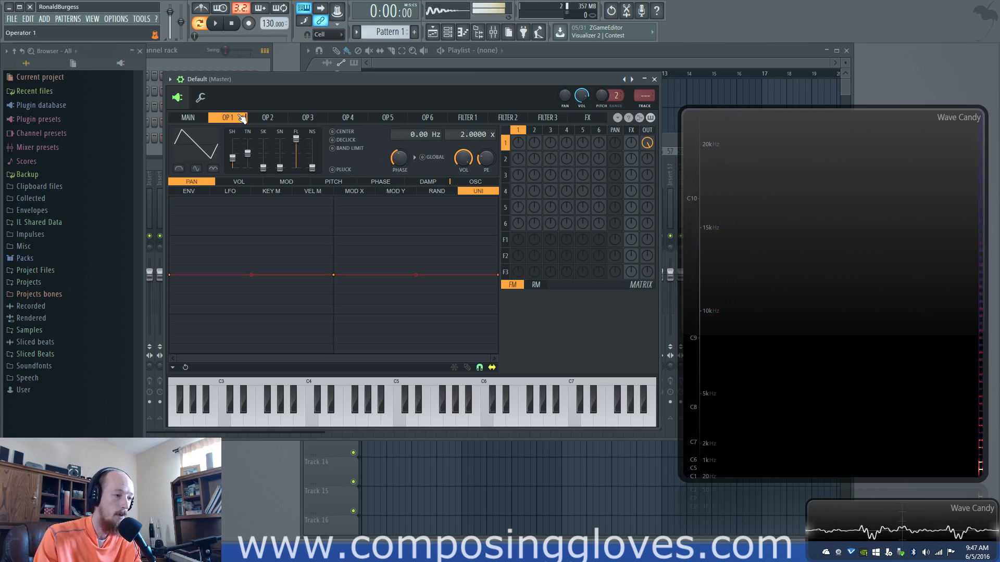
pyautogui.click(422, 158)
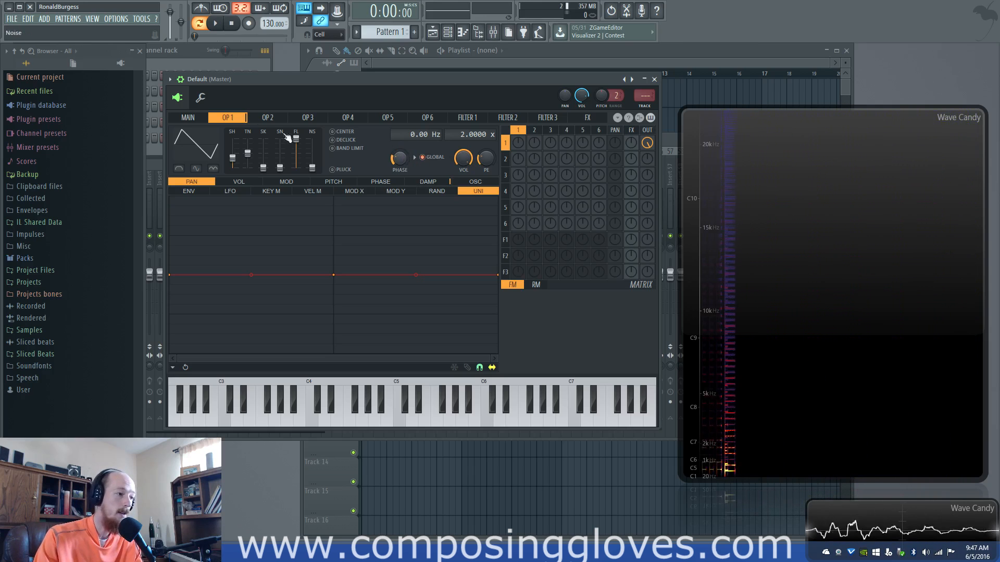
# Look through the phase and oscillator settings of operators 2 to 6
pyautogui.click(275, 120)
pyautogui.click(310, 120)
pyautogui.click(350, 120)
pyautogui.click(390, 120)
pyautogui.click(430, 119)
pyautogui.click(388, 120)
pyautogui.click(308, 119)
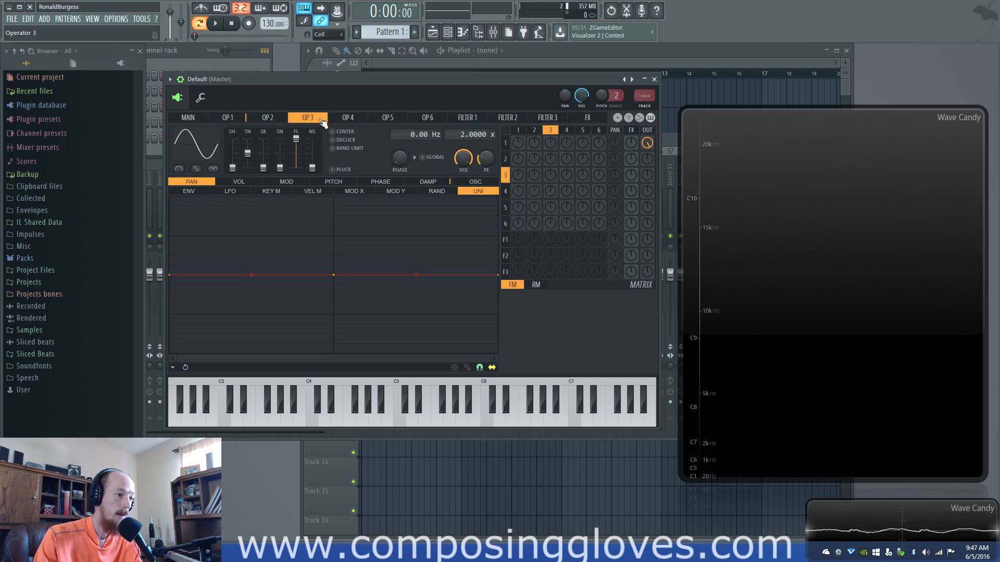
pyautogui.click(268, 119)
pyautogui.click(308, 119)
pyautogui.click(354, 119)
pyautogui.click(369, 119)
pyautogui.click(308, 119)
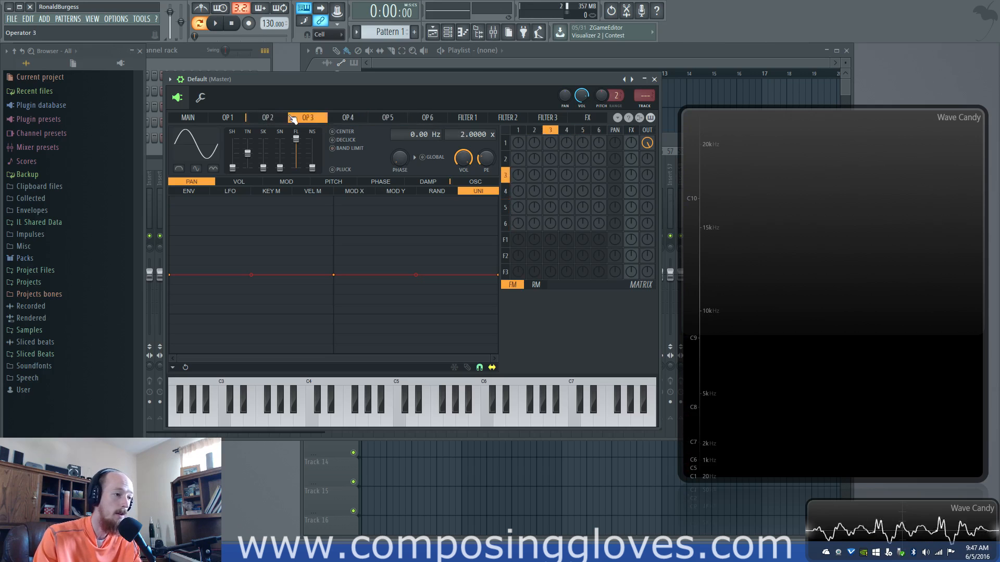
# Turn off operator 1's Global phase option and reset its starting phase to 0% while playing notes
pyautogui.click(267, 119)
pyautogui.click(247, 118)
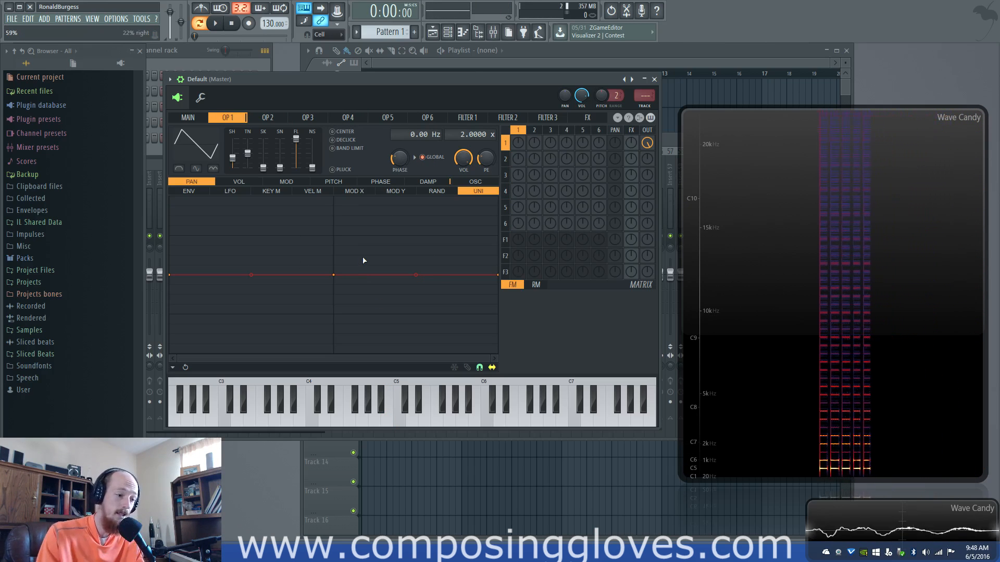
pyautogui.click(424, 159)
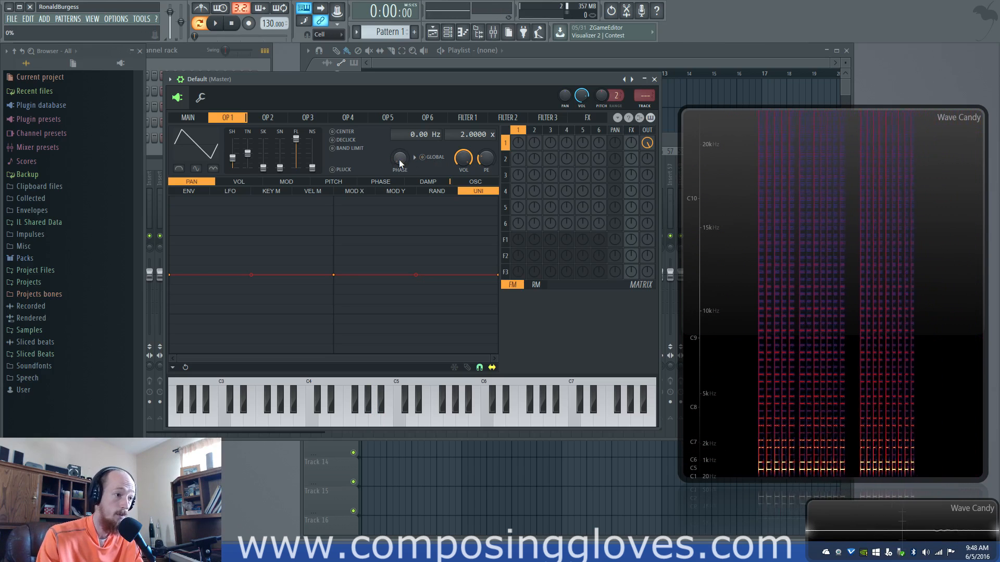
pyautogui.moveTo(399, 159); pyautogui.dragTo(399, 171)
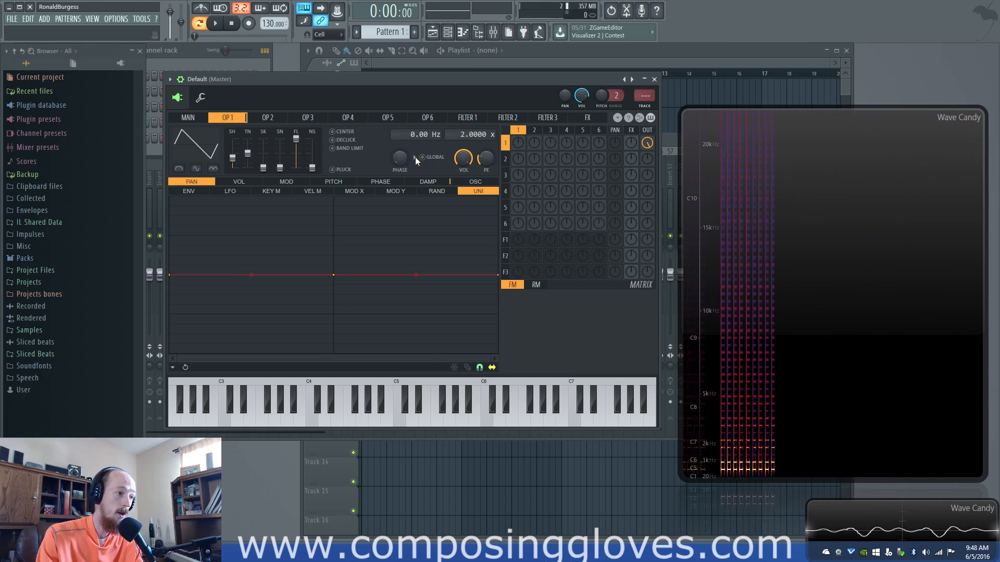
pyautogui.click(201, 119)
pyautogui.click(227, 118)
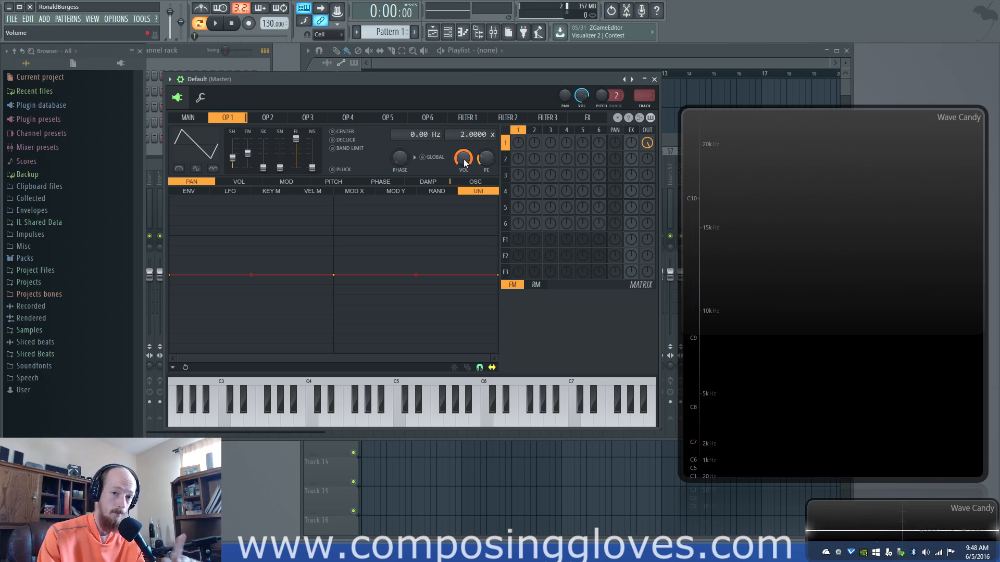
pyautogui.click(181, 120)
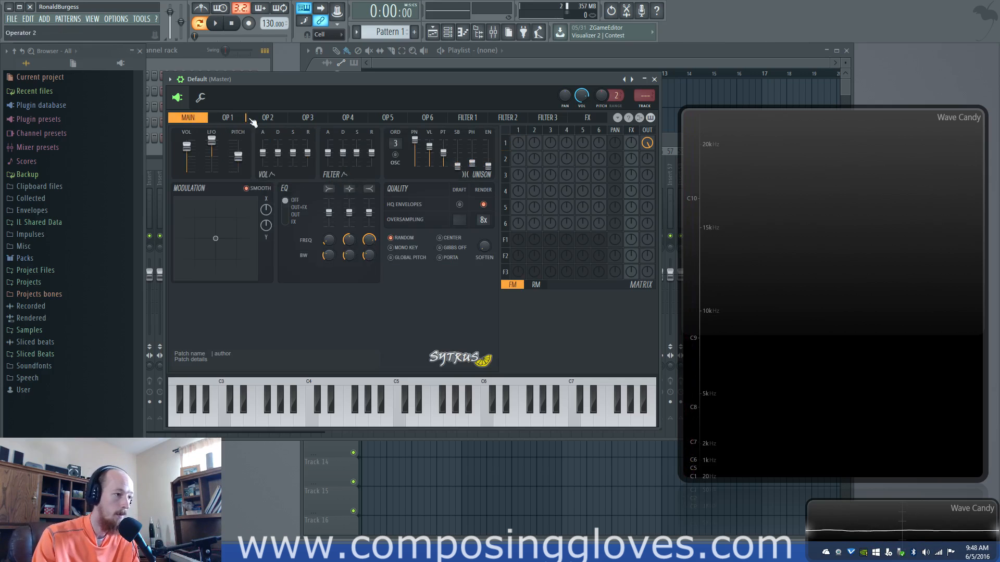
pyautogui.click(230, 119)
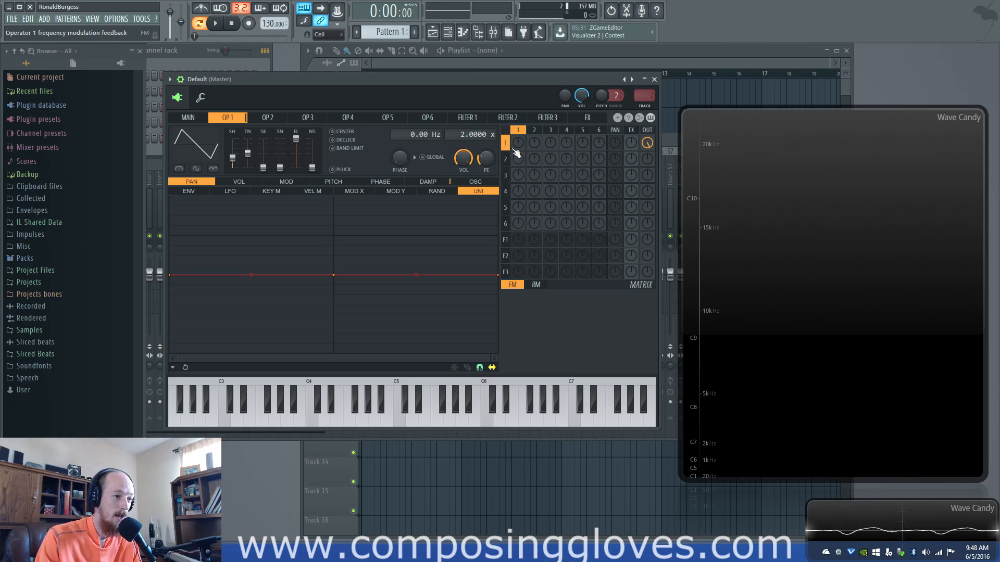
# Frequency-modulate operator 1 with operator 2, vary operator 2's volume while playing notes, and reset the modulation amount to 0%
pyautogui.press('n')
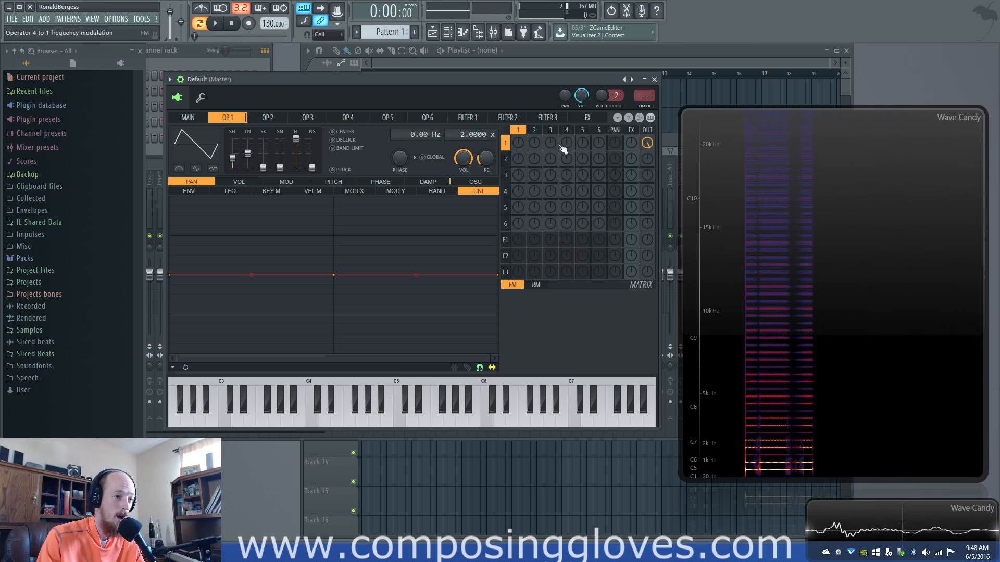
pyautogui.click(541, 158)
pyautogui.moveTo(538, 144); pyautogui.dragTo(535, 146)
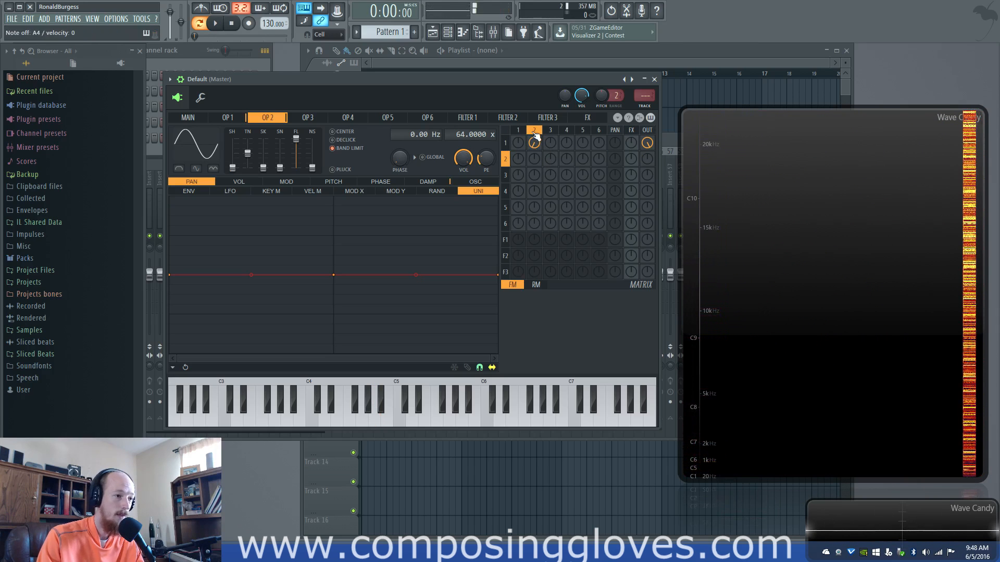
pyautogui.moveTo(464, 160); pyautogui.dragTo(464, 180)
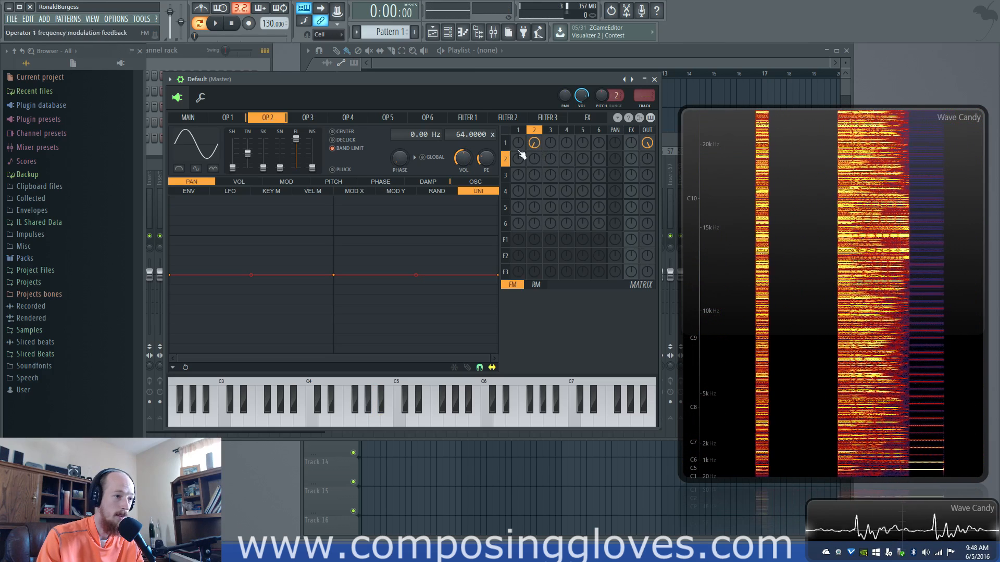
pyautogui.moveTo(465, 159)
pyautogui.mouseDown()
pyautogui.moveTo(465, 178)
pyautogui.moveTo(464, 156)
pyautogui.mouseUp()
pyautogui.click(519, 133)
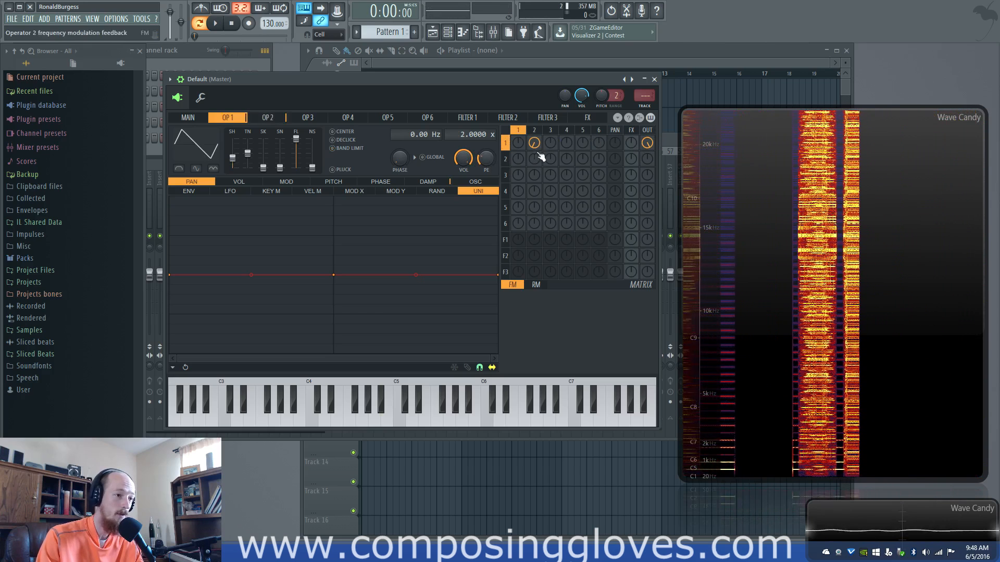
pyautogui.moveTo(531, 148)
pyautogui.mouseDown()
pyautogui.moveTo(531, 126)
pyautogui.moveTo(520, 146)
pyautogui.mouseUp()
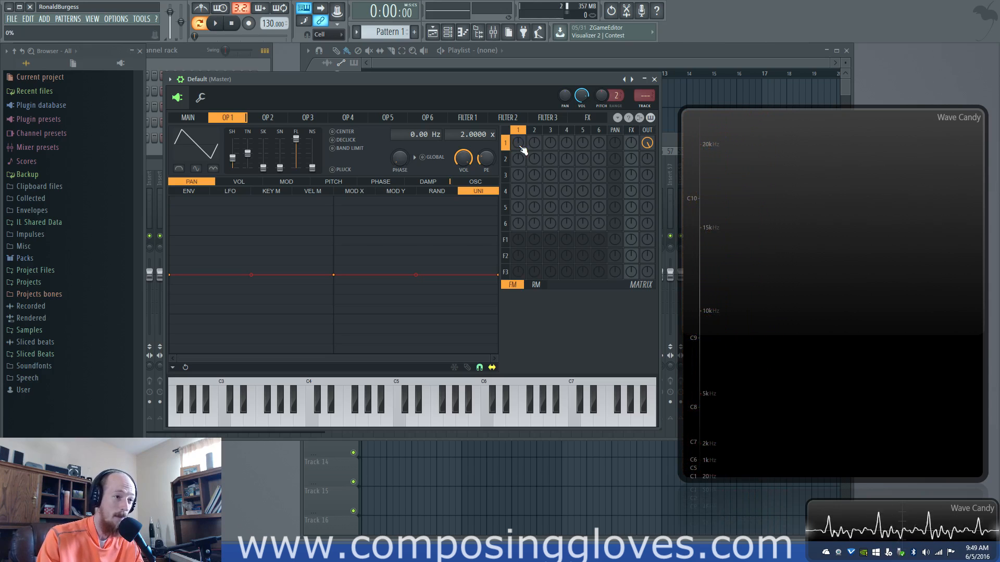
# Raise operator 1's frequency modulation feedback and compare it while playing notes and adjusting the operator volume
pyautogui.click(535, 131)
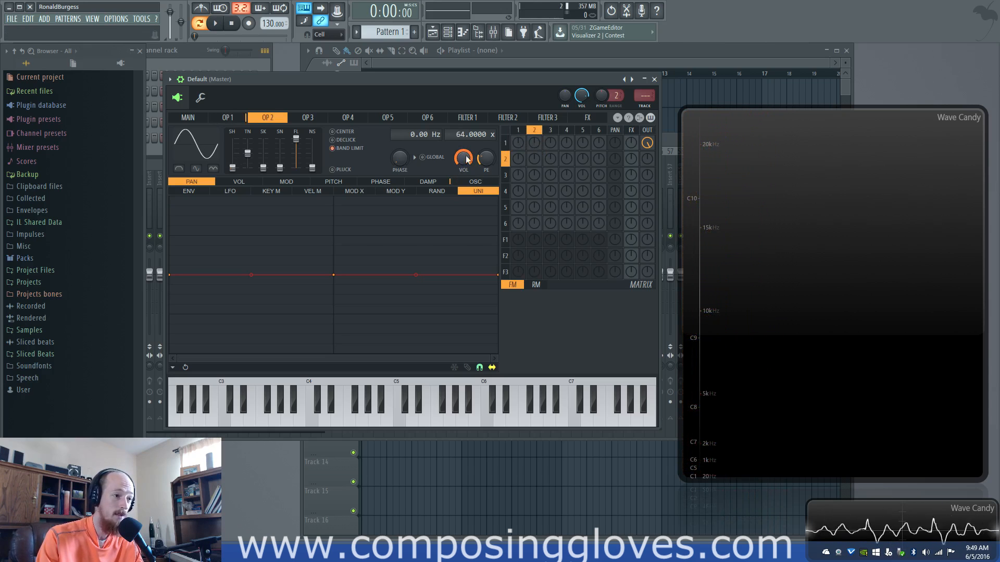
pyautogui.moveTo(463, 159)
pyautogui.mouseDown()
pyautogui.moveTo(463, 209)
pyautogui.moveTo(464, 159)
pyautogui.mouseUp()
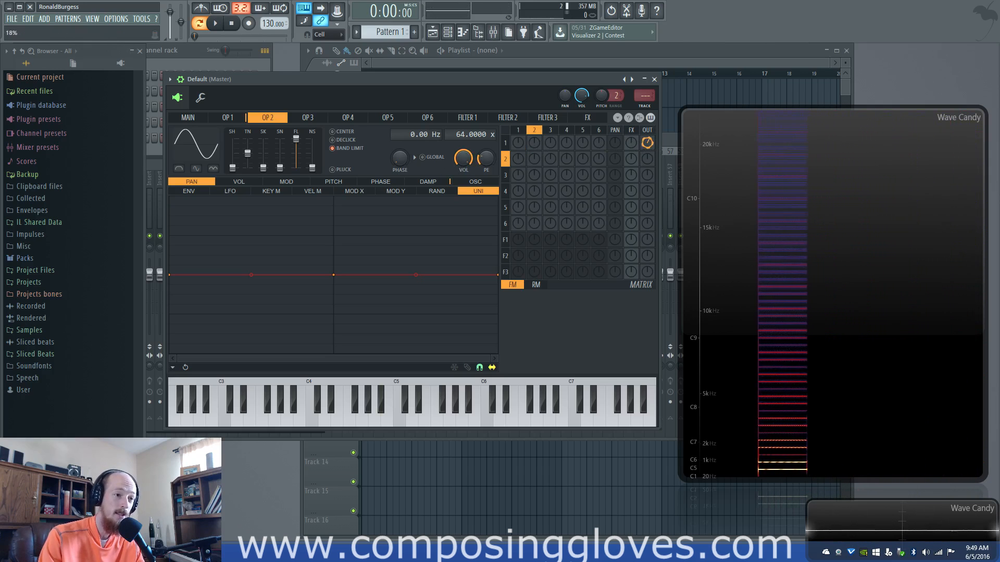
pyautogui.moveTo(521, 147); pyautogui.dragTo(521, 125)
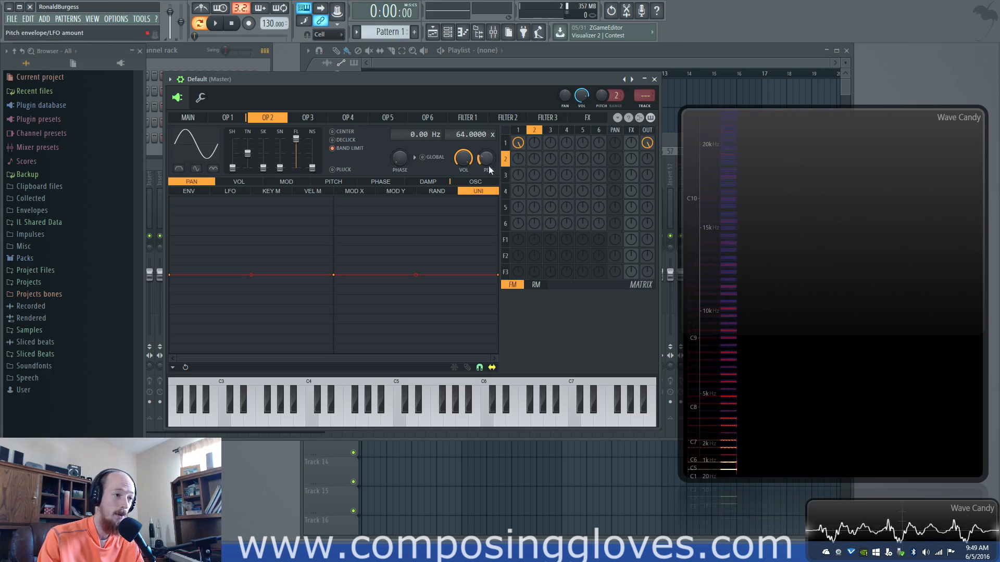
pyautogui.moveTo(464, 155)
pyautogui.mouseDown()
pyautogui.moveTo(465, 125)
pyautogui.moveTo(462, 164)
pyautogui.mouseUp()
pyautogui.click(518, 132)
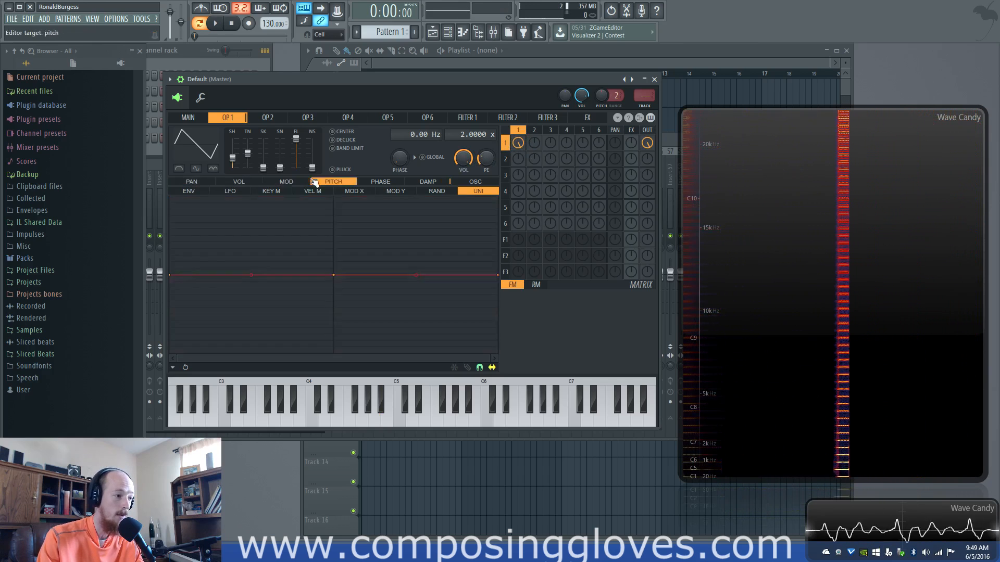
# View operator 1's unison mappings for volume and modulation, and open its modulation envelope
pyautogui.click(238, 182)
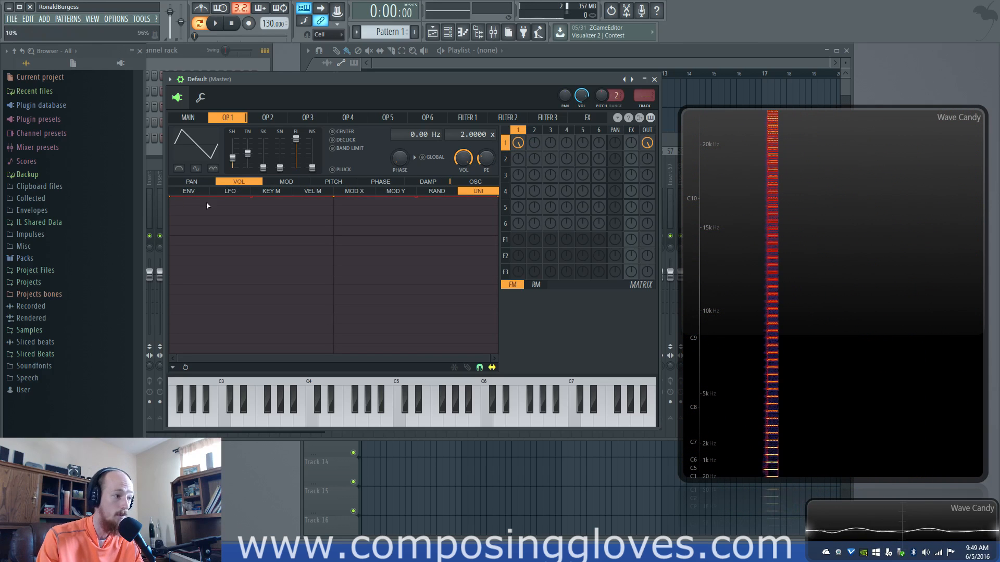
pyautogui.click(287, 182)
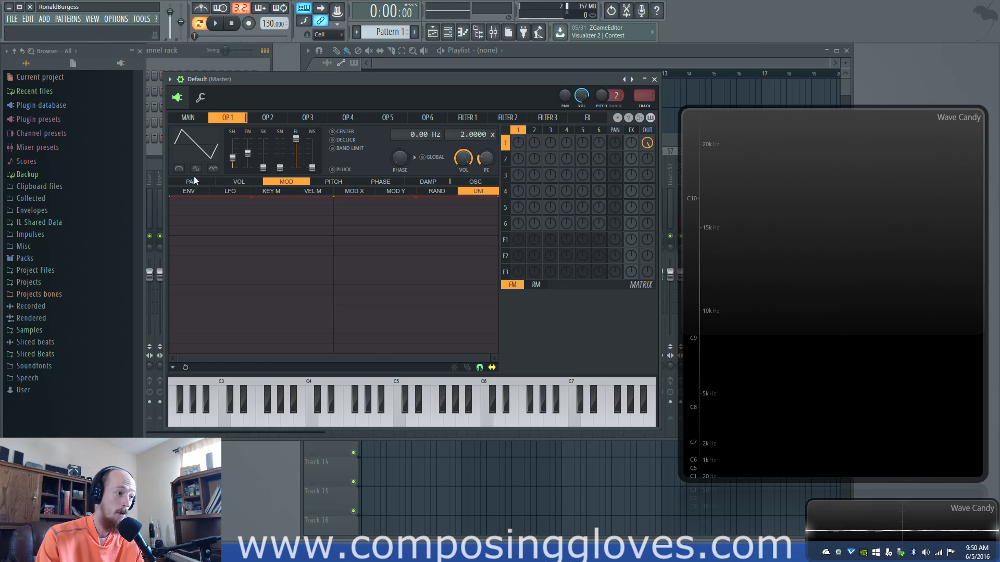
pyautogui.click(190, 191)
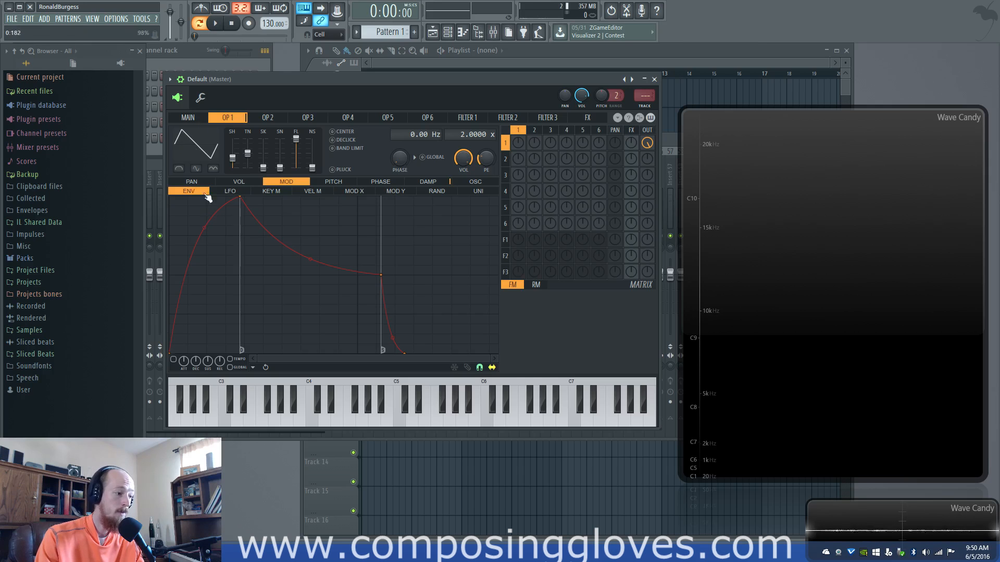
# Turn on operator 1's pitch envelope and vary the pitch envelope amount up and down while playing notes
pyautogui.click(356, 182)
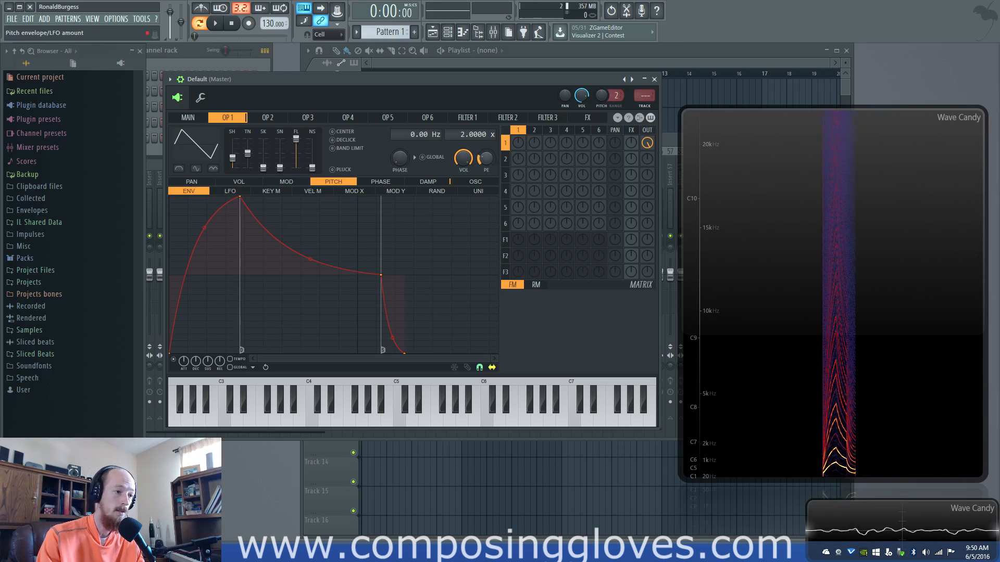
pyautogui.moveTo(486, 158); pyautogui.dragTo(485, 130)
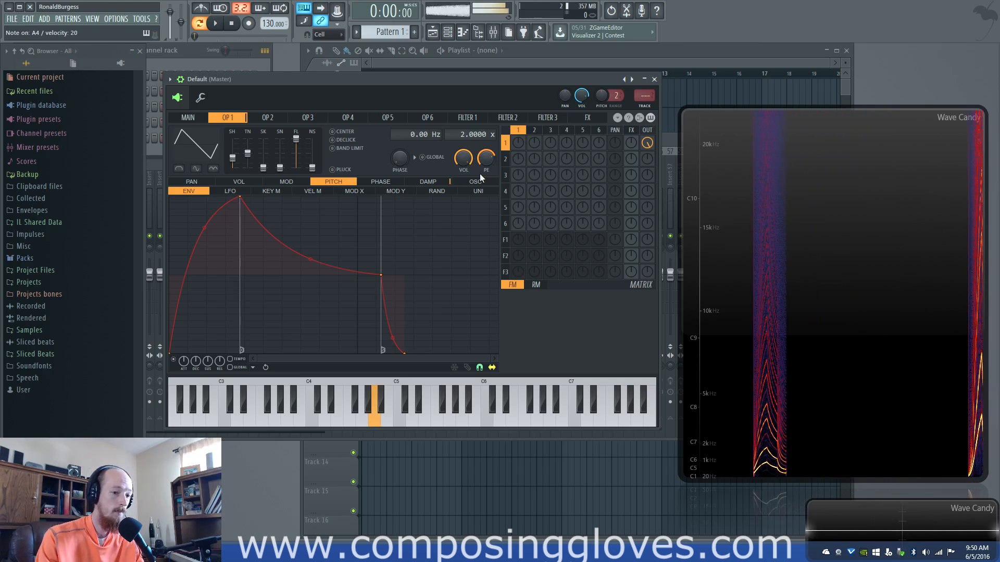
pyautogui.moveTo(485, 160); pyautogui.dragTo(485, 201)
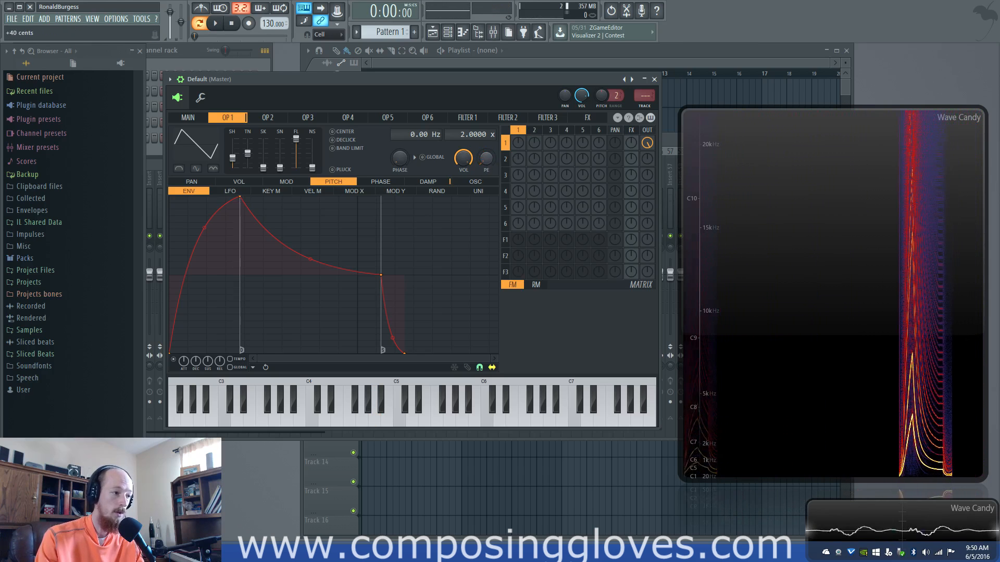
pyautogui.moveTo(486, 159); pyautogui.dragTo(486, 148)
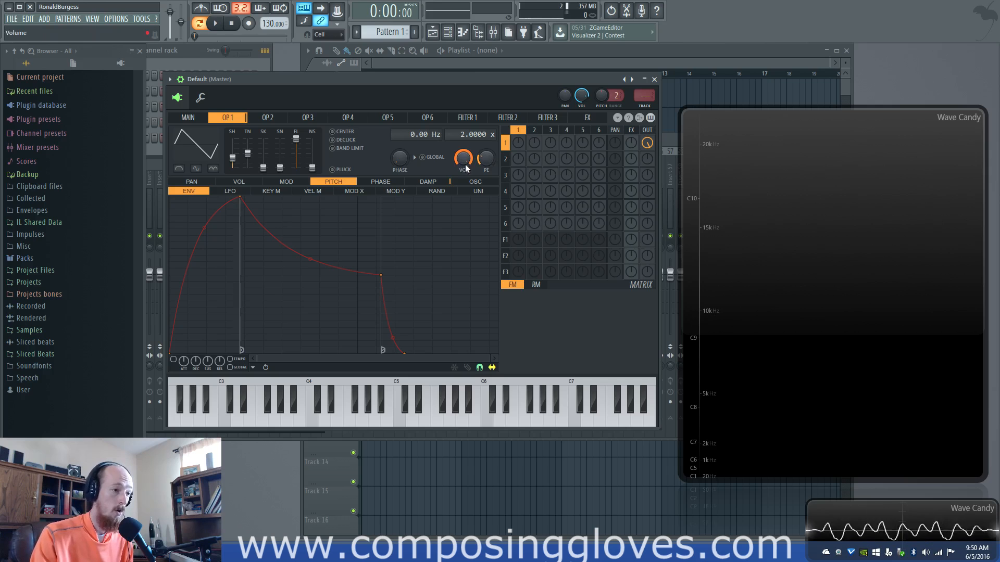
# Send operator 3 to the output alongside operator 1 and set the unison order to 1
pyautogui.moveTo(518, 131); pyautogui.dragTo(477, 145)
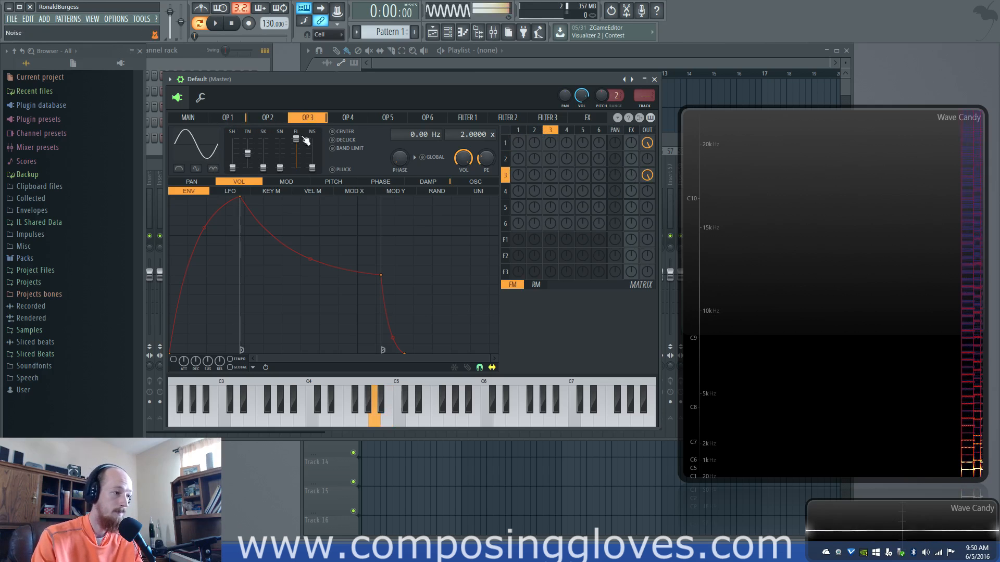
pyautogui.click(188, 118)
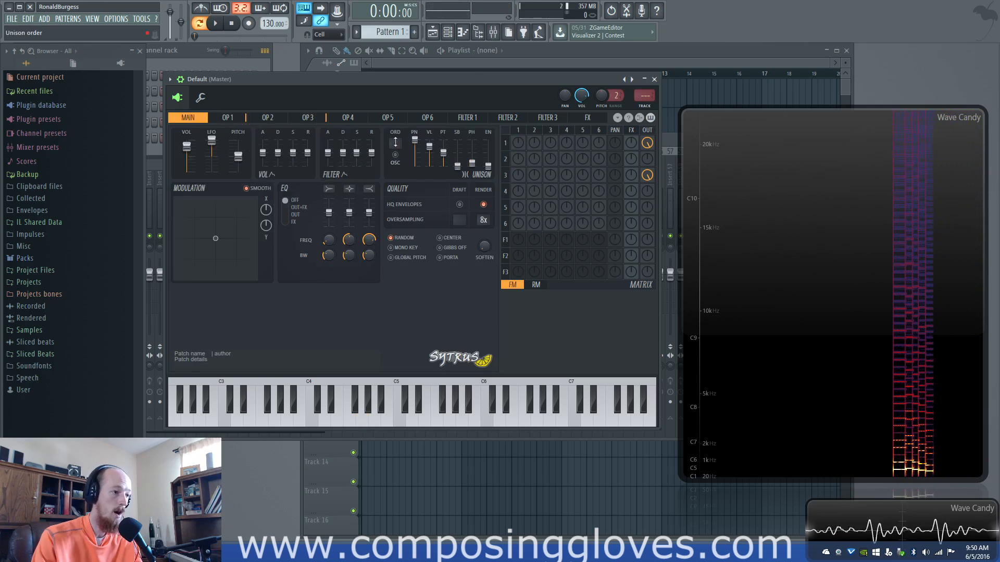
# Reshape operator 1's waveform with skew and tension and operator 3's with shape and tension while playing notes
pyautogui.click(231, 118)
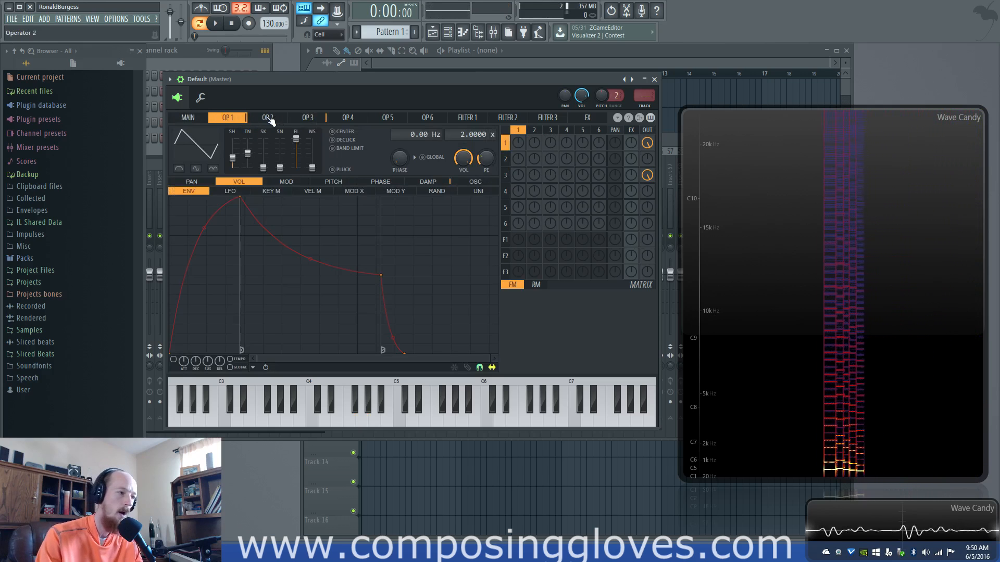
pyautogui.moveTo(264, 168); pyautogui.dragTo(263, 148)
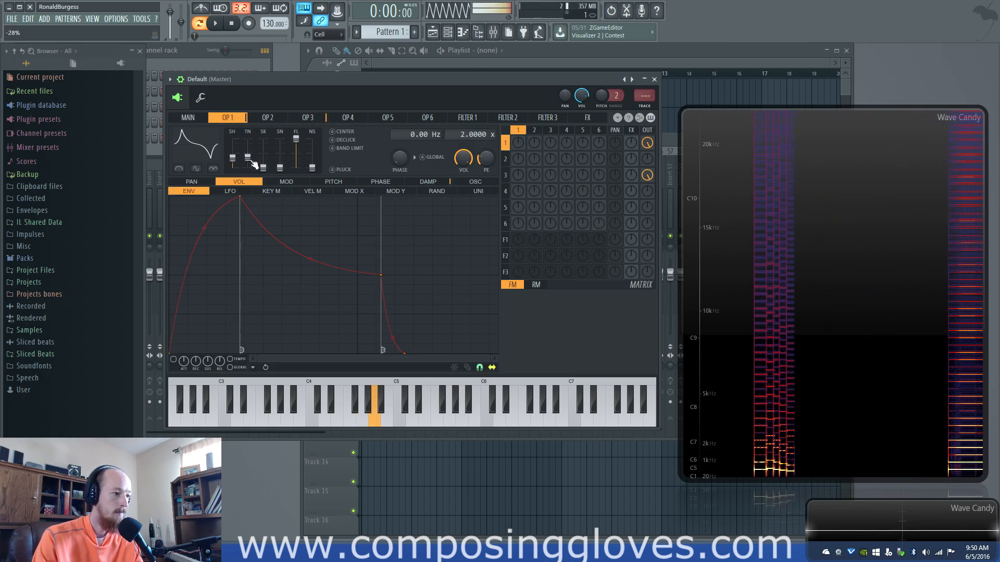
pyautogui.click(307, 117)
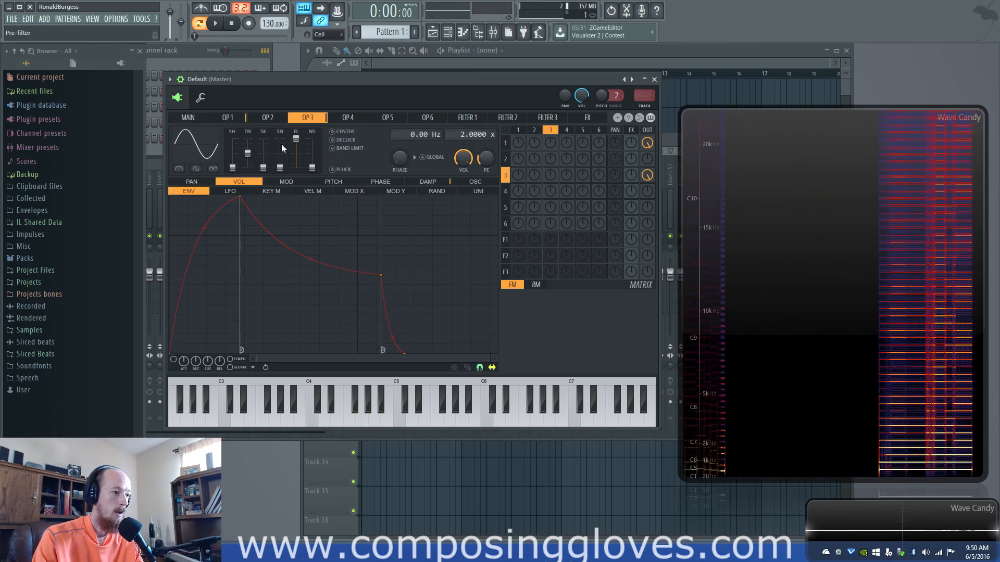
pyautogui.moveTo(232, 157); pyautogui.dragTo(247, 162)
# Check operator 1's waveform and set the draft oversampling to 4x
pyautogui.click(188, 118)
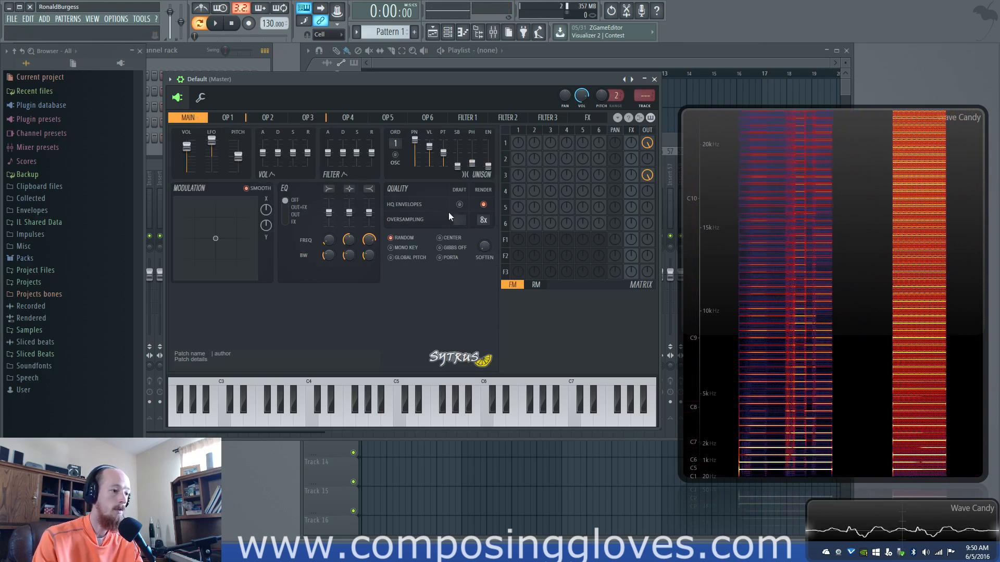
pyautogui.click(227, 118)
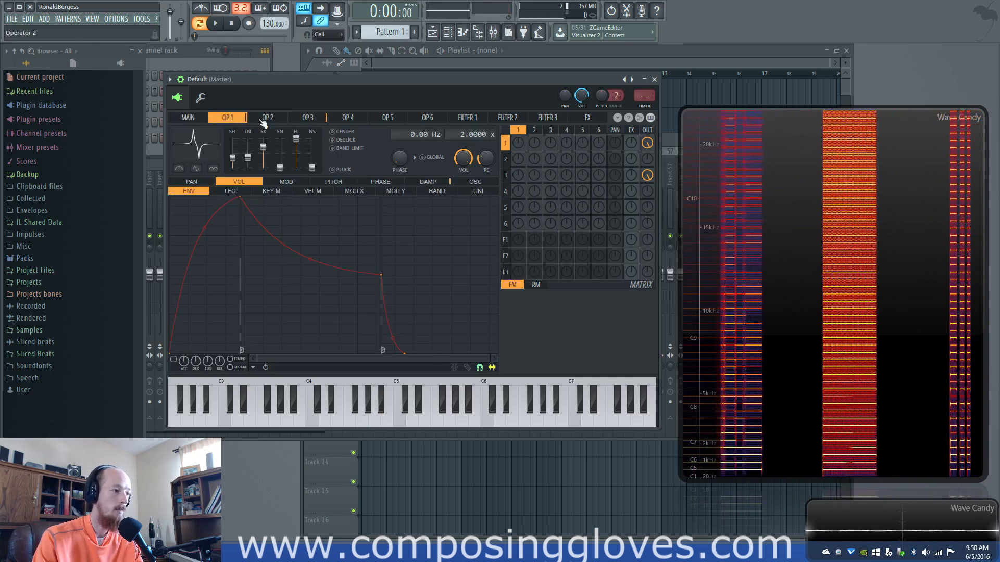
pyautogui.click(206, 120)
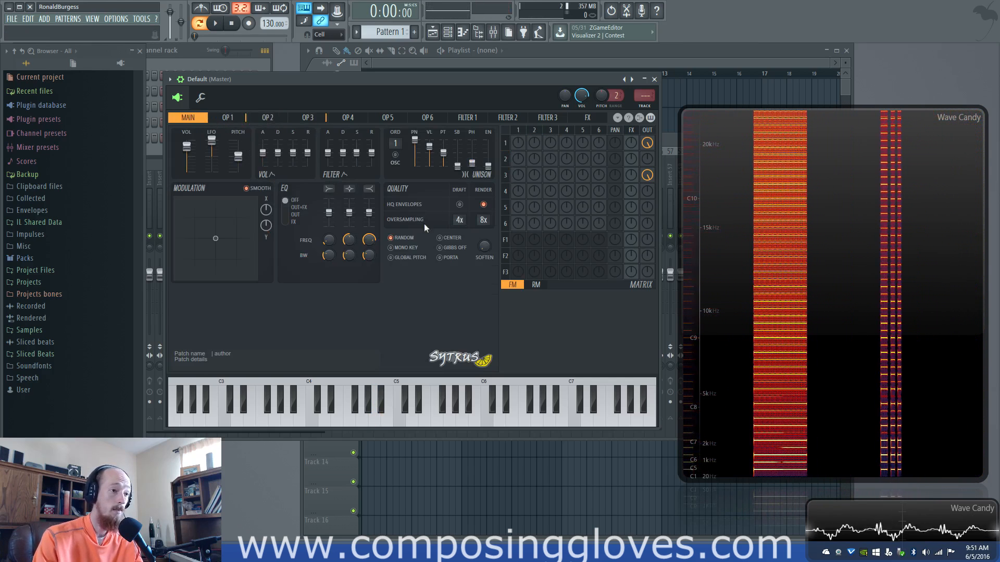
# Raise operator 3's oscillator shape while playing notes
pyautogui.click(227, 118)
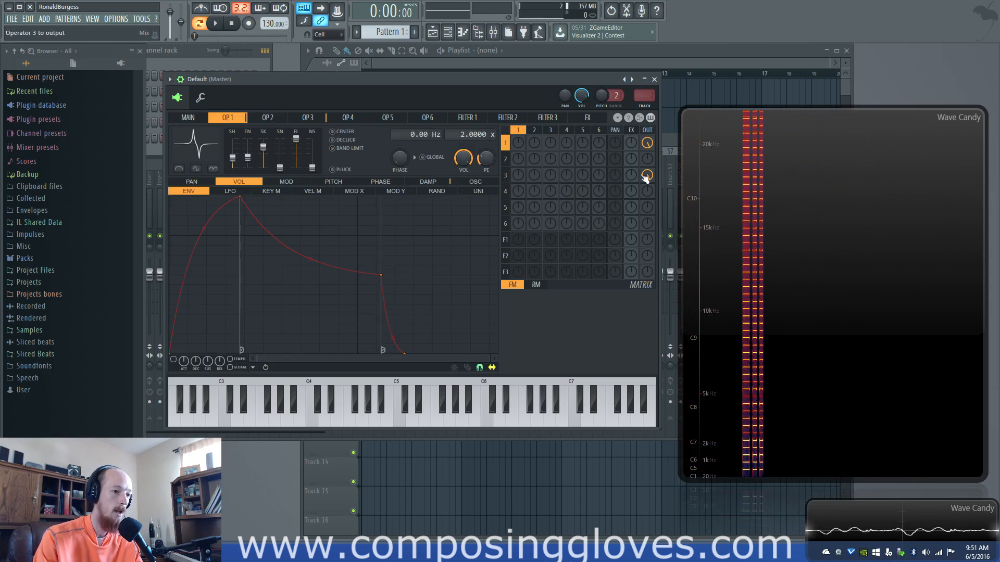
pyautogui.click(505, 175)
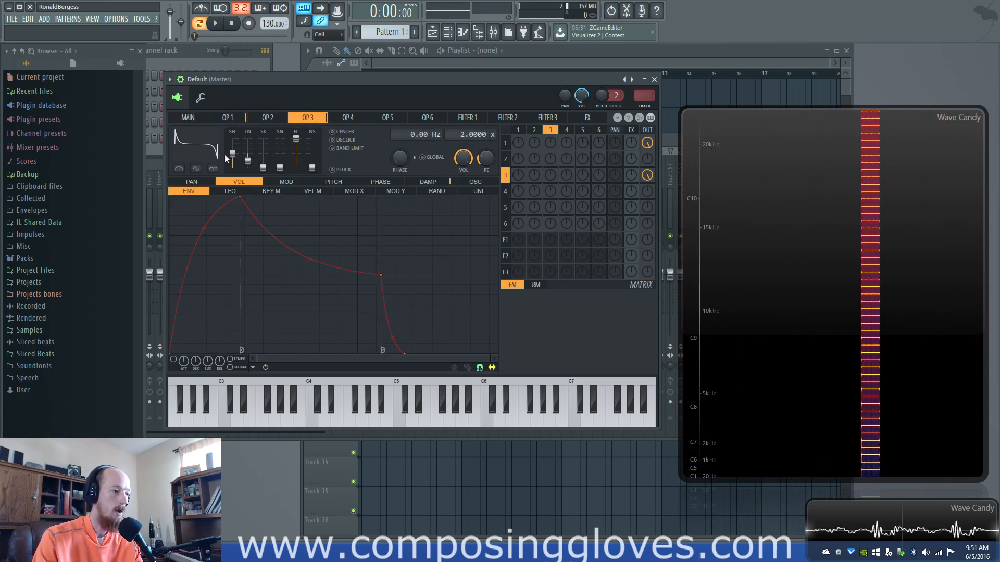
pyautogui.scroll(3, 234, 154)
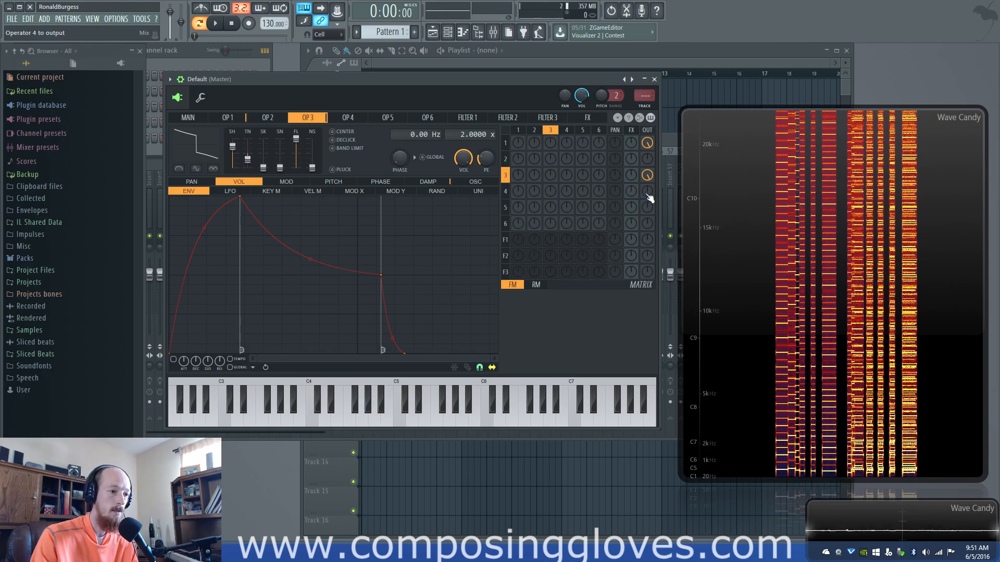
# Send operator 4 to the output, reshape its waveform with shape and skew, and return to operator 1's settings
pyautogui.click(505, 191)
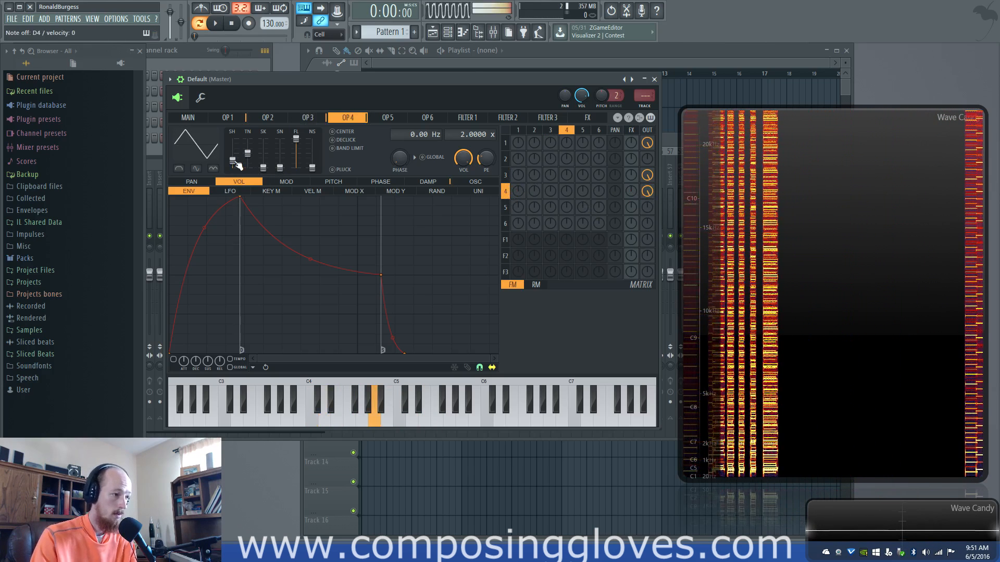
pyautogui.moveTo(232, 160); pyautogui.dragTo(264, 143)
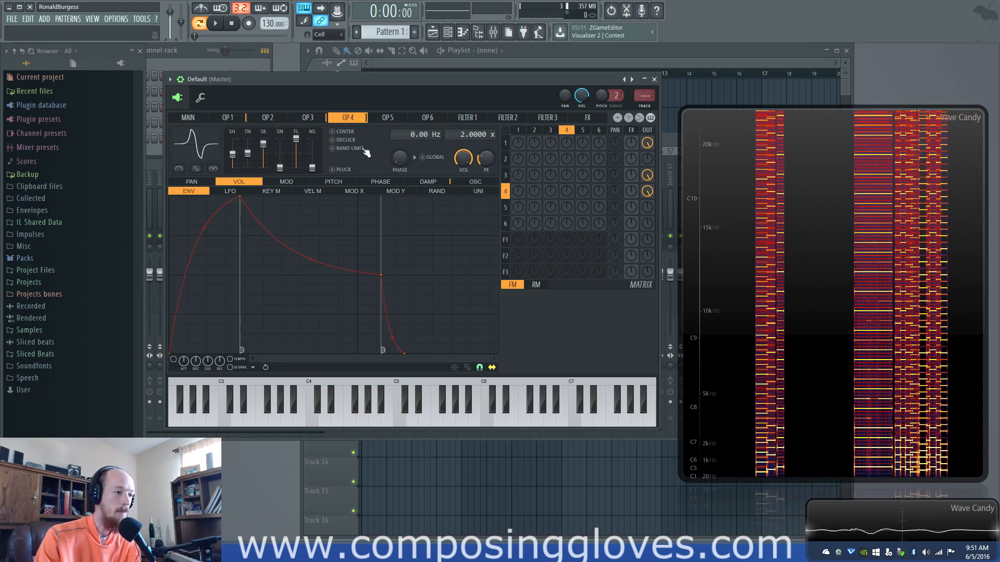
pyautogui.click(268, 119)
pyautogui.click(302, 120)
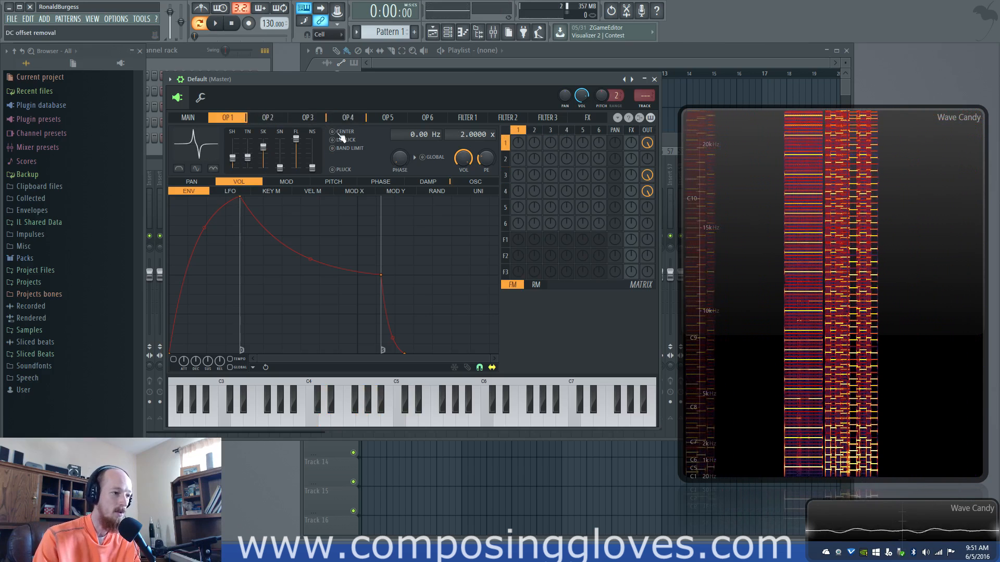
pyautogui.click(241, 120)
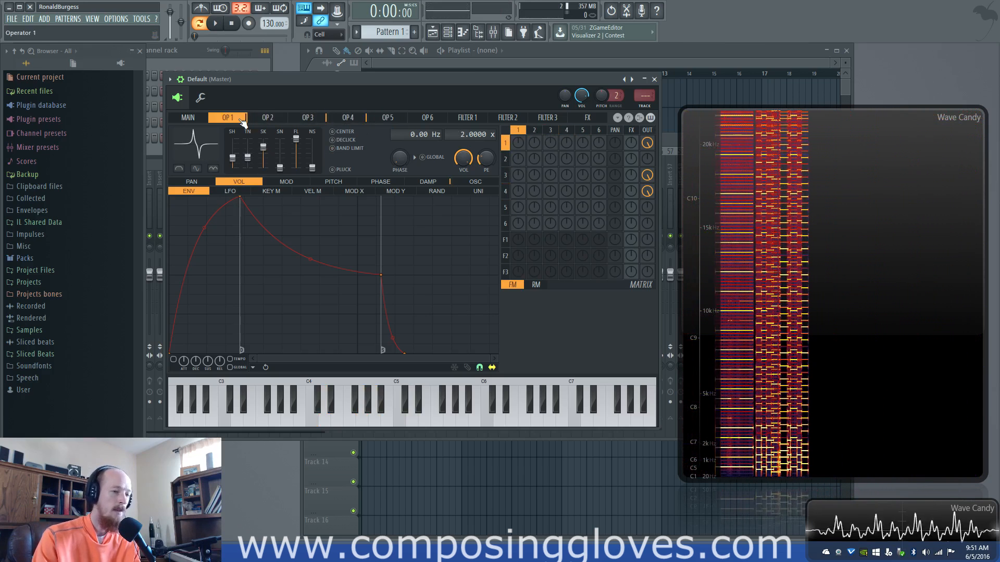